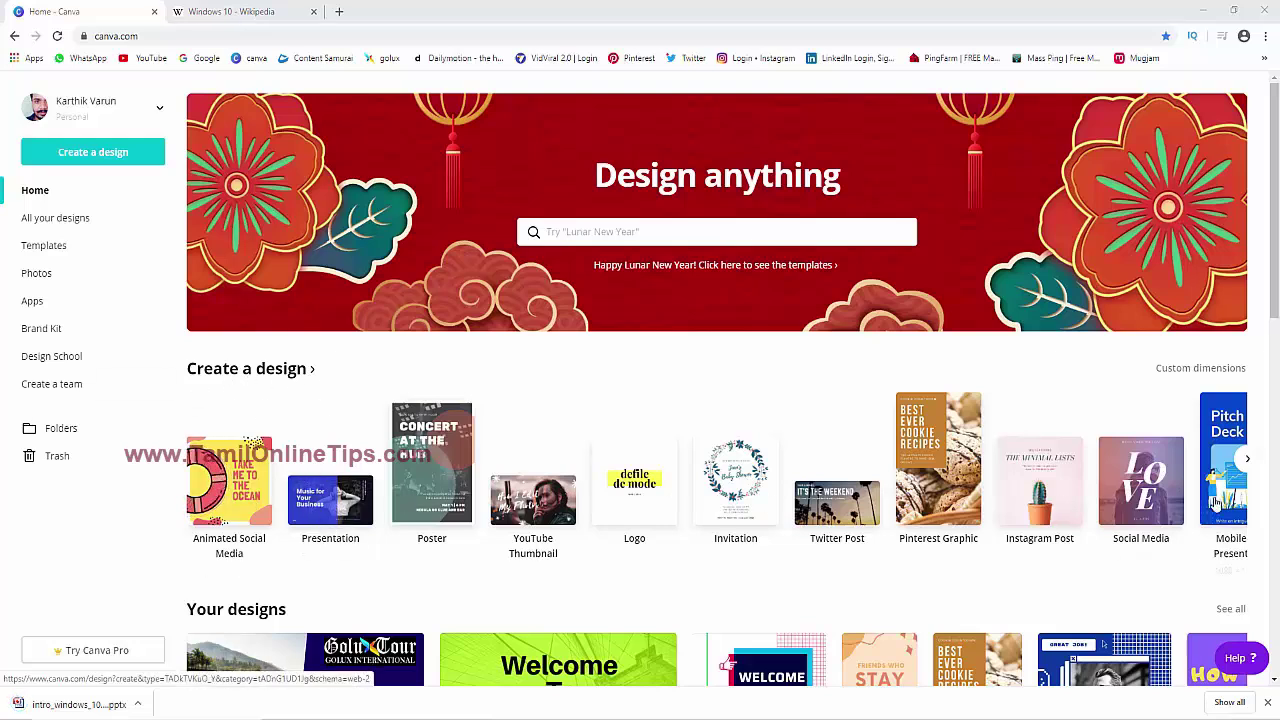
# Start a new blank 16:9 presentation and bring up the stock Photos library beside it
pyautogui.click(340, 516)
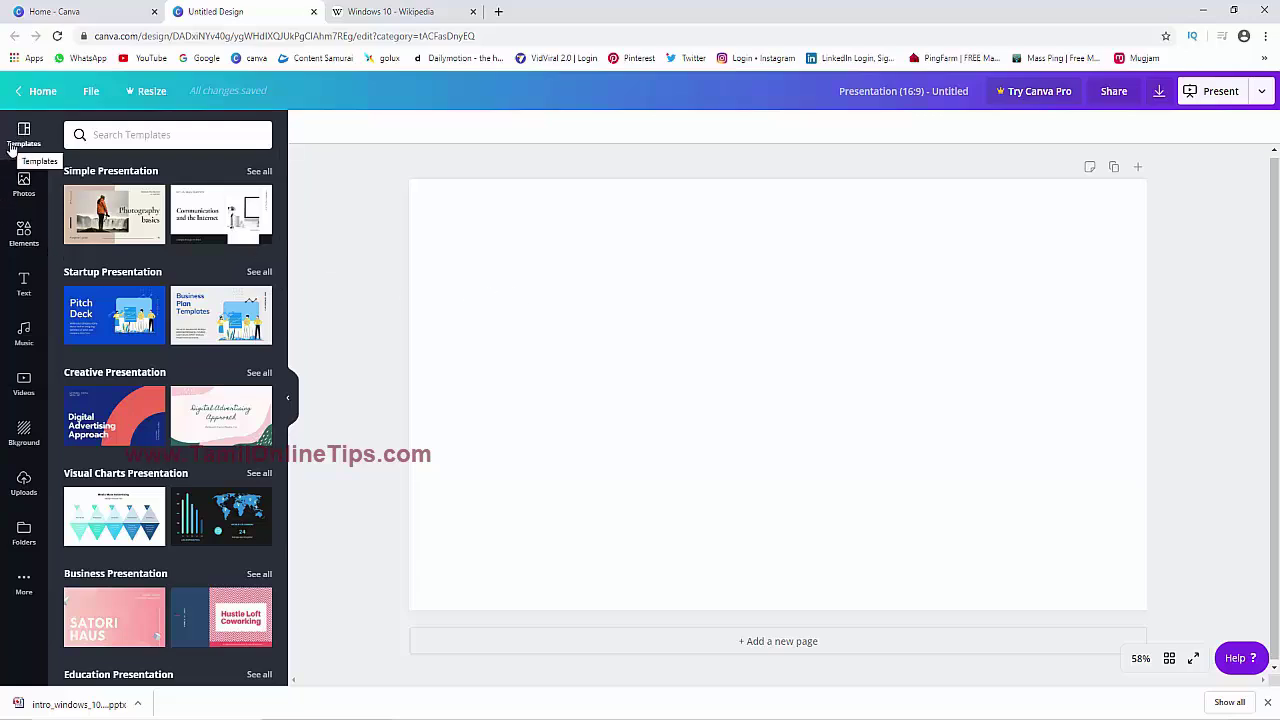
pyautogui.click(23, 190)
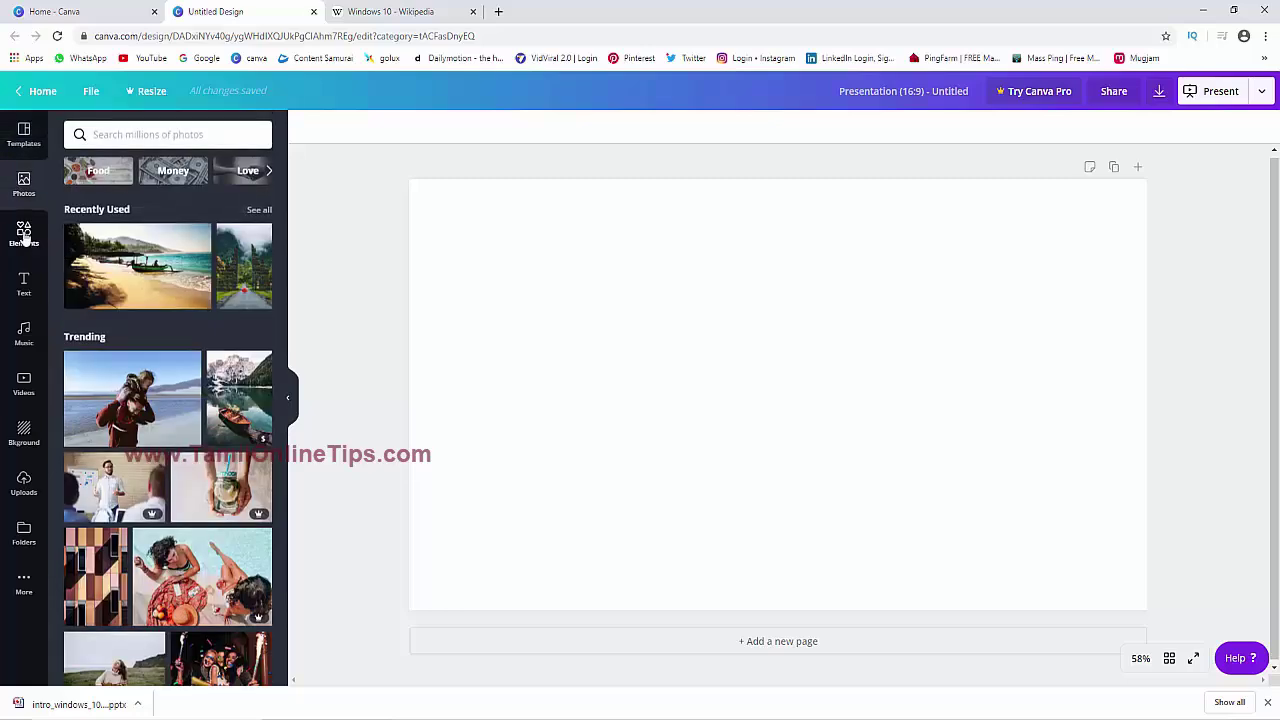
# Browse the Elements library and scroll through the Text heading options
pyautogui.click(24, 233)
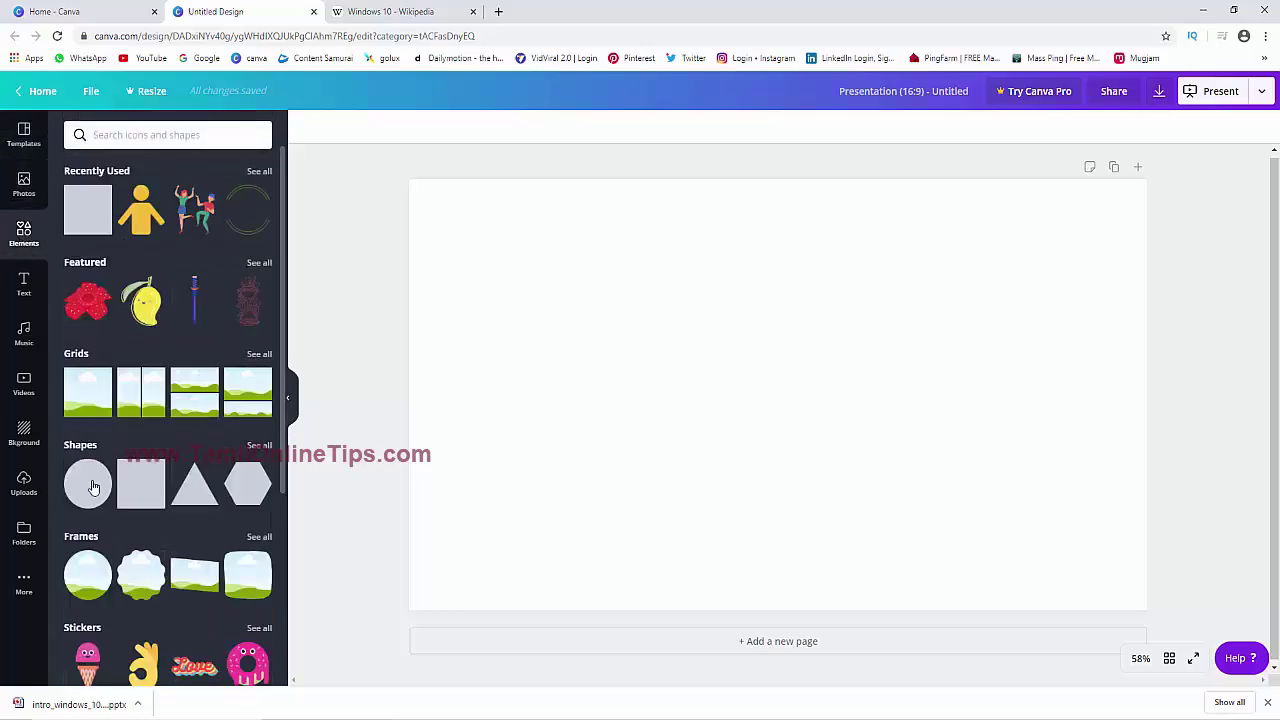
pyautogui.click(134, 134)
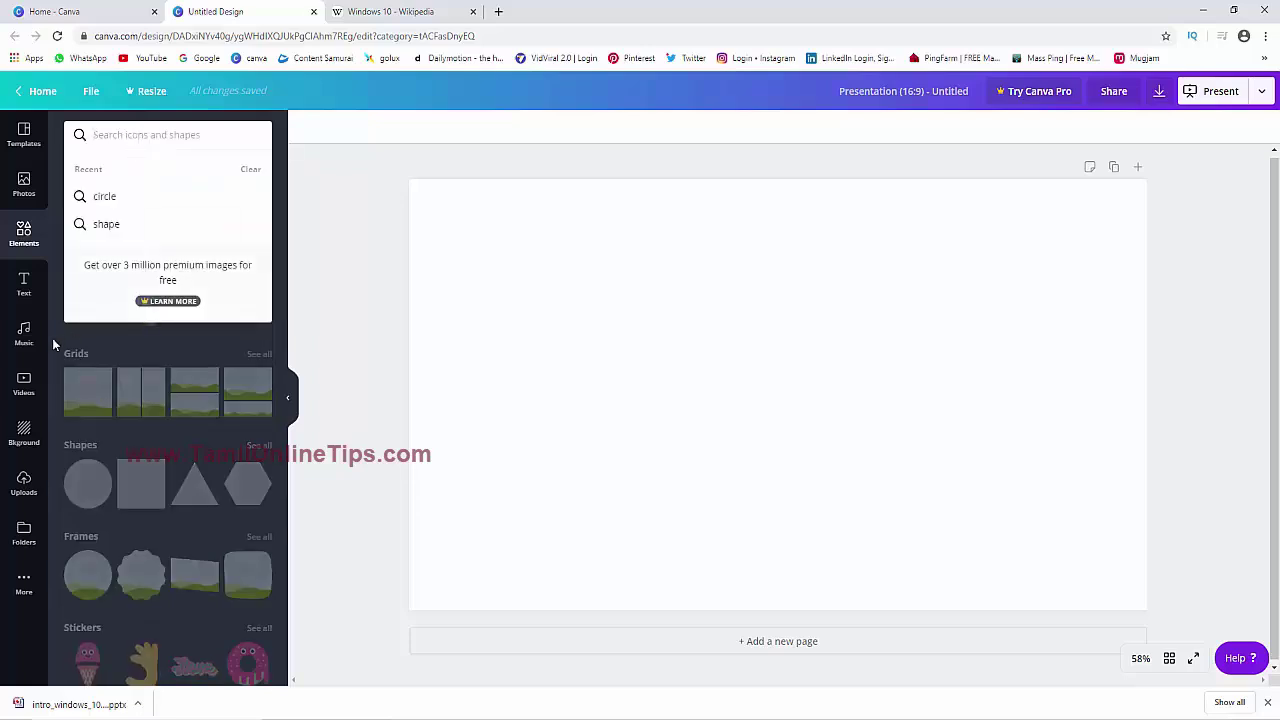
pyautogui.click(24, 284)
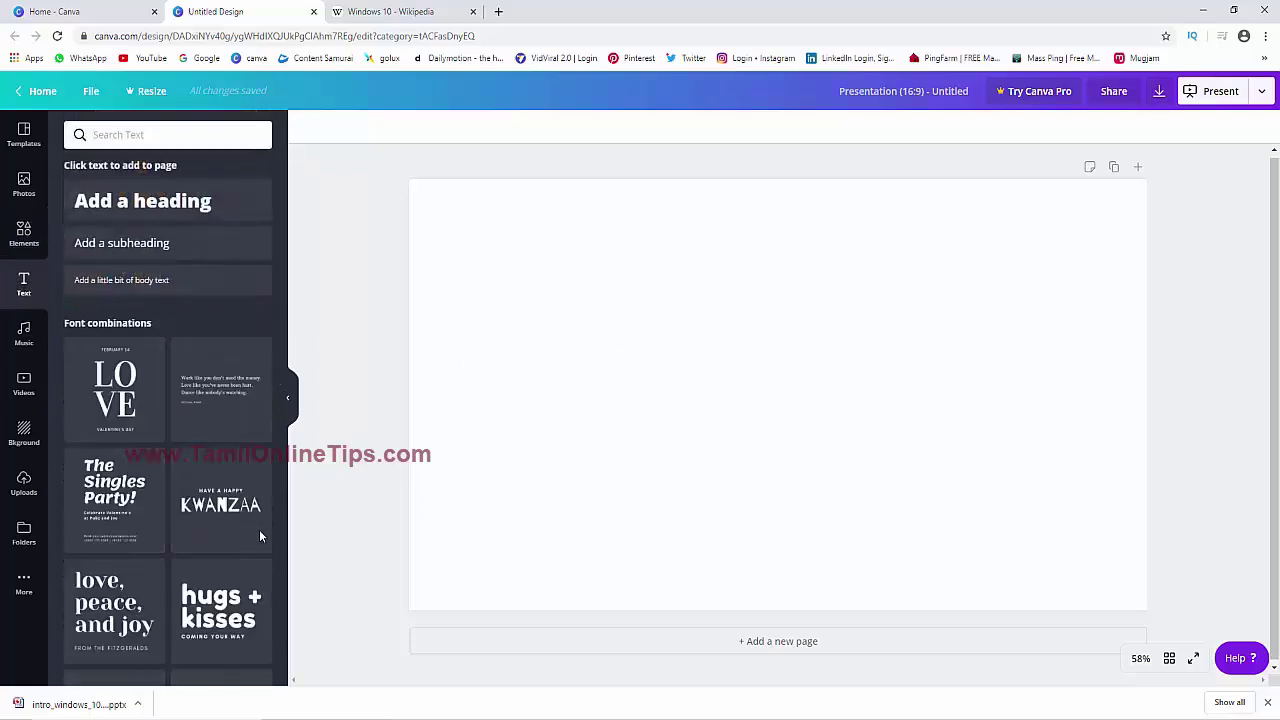
pyautogui.scroll(-1, 165, 478)
pyautogui.scroll(-5, 165, 478)
pyautogui.scroll(-3, 165, 478)
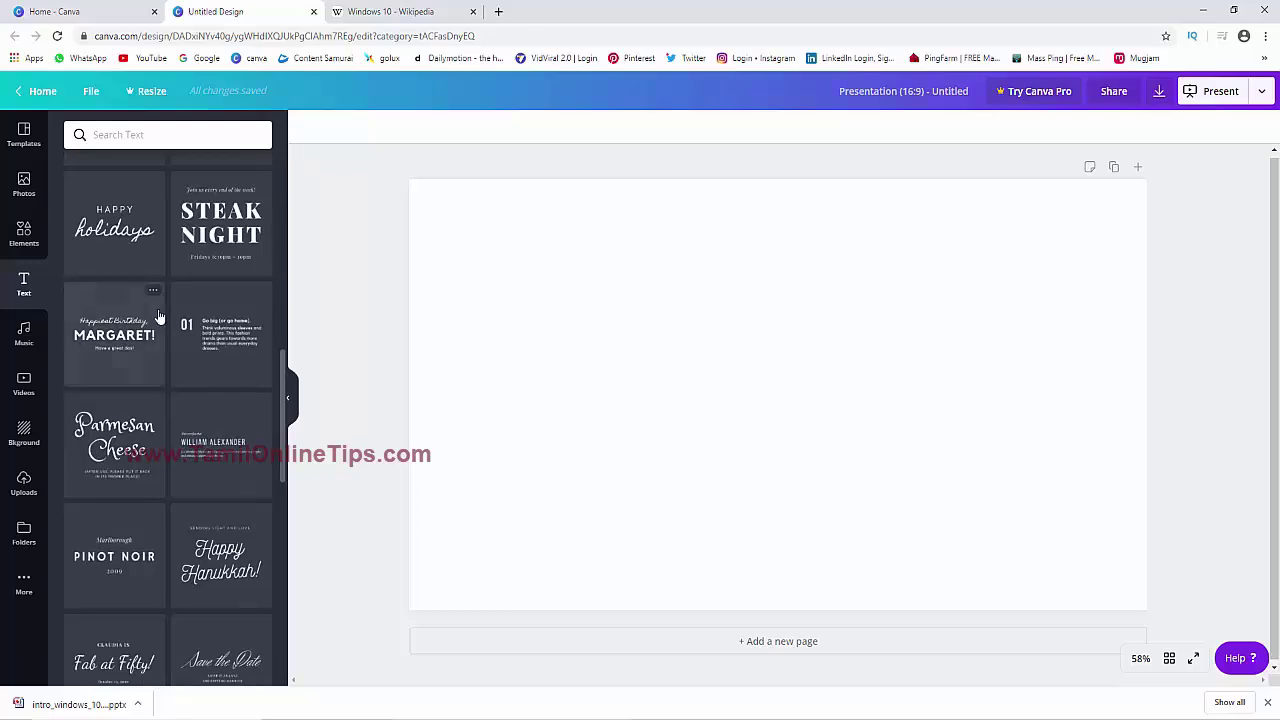
# Browse the Music and Videos libraries, ending on the Background images and colours
pyautogui.click(24, 334)
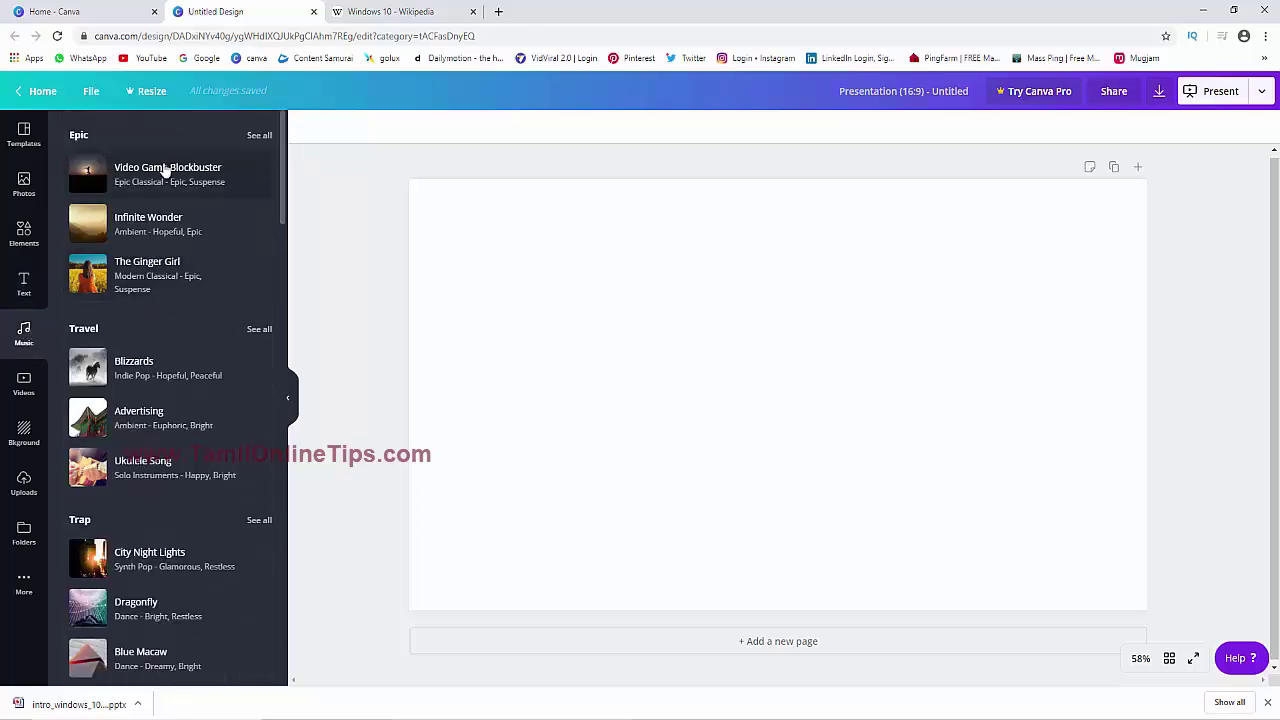
pyautogui.click(24, 384)
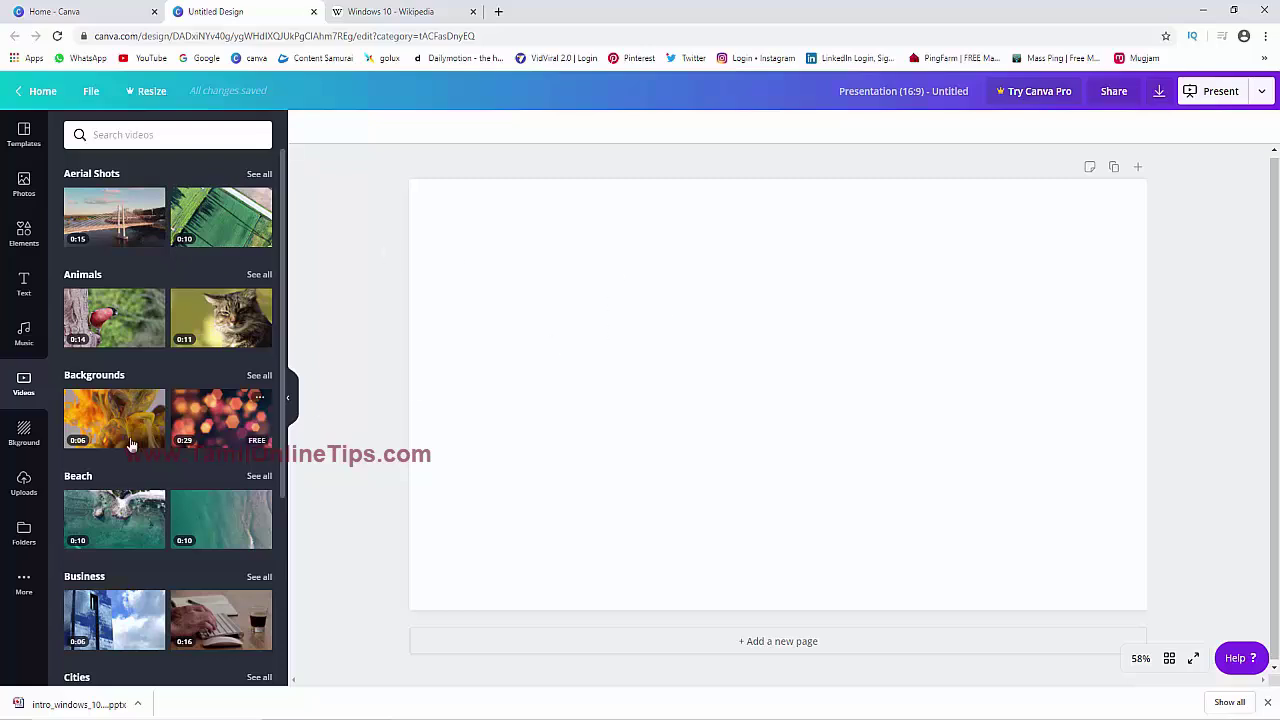
pyautogui.click(24, 432)
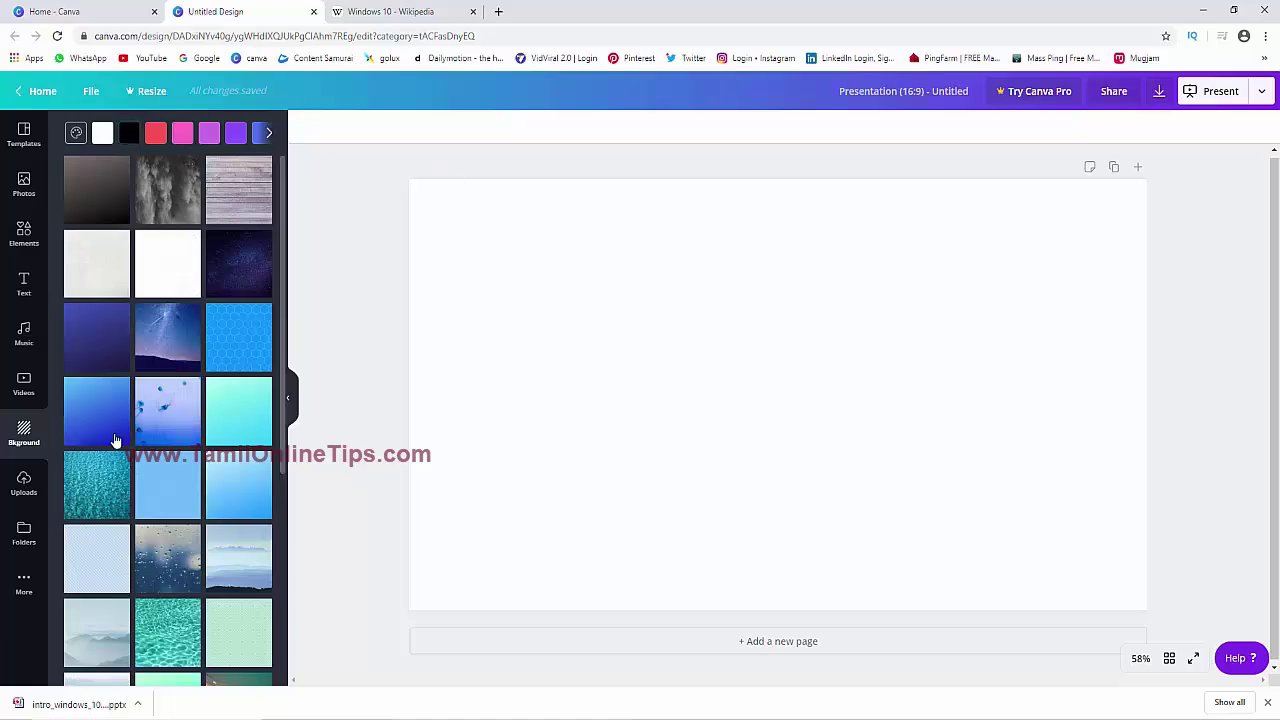
pyautogui.moveTo(167, 337)
pyautogui.scroll(-5, 150, 495)
pyautogui.scroll(-5, 190, 375)
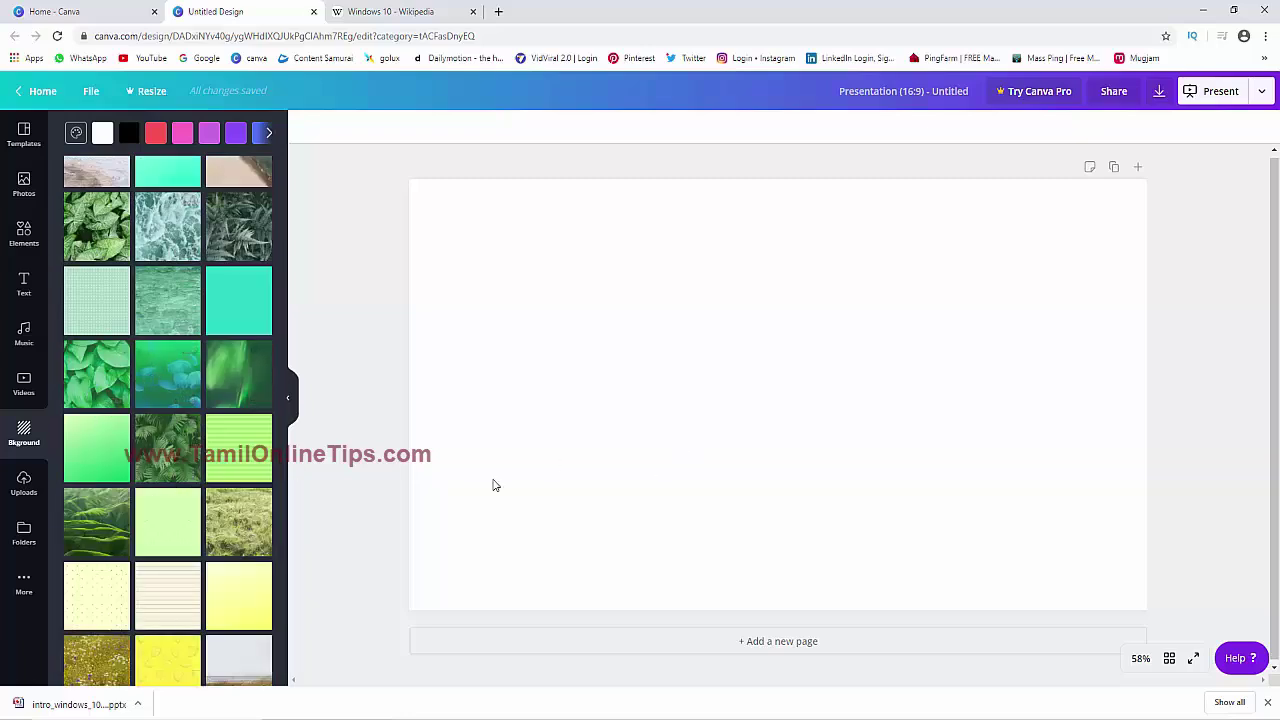
# Check Uploads and Folders, opening and then cancelling the file upload picker
pyautogui.click(24, 488)
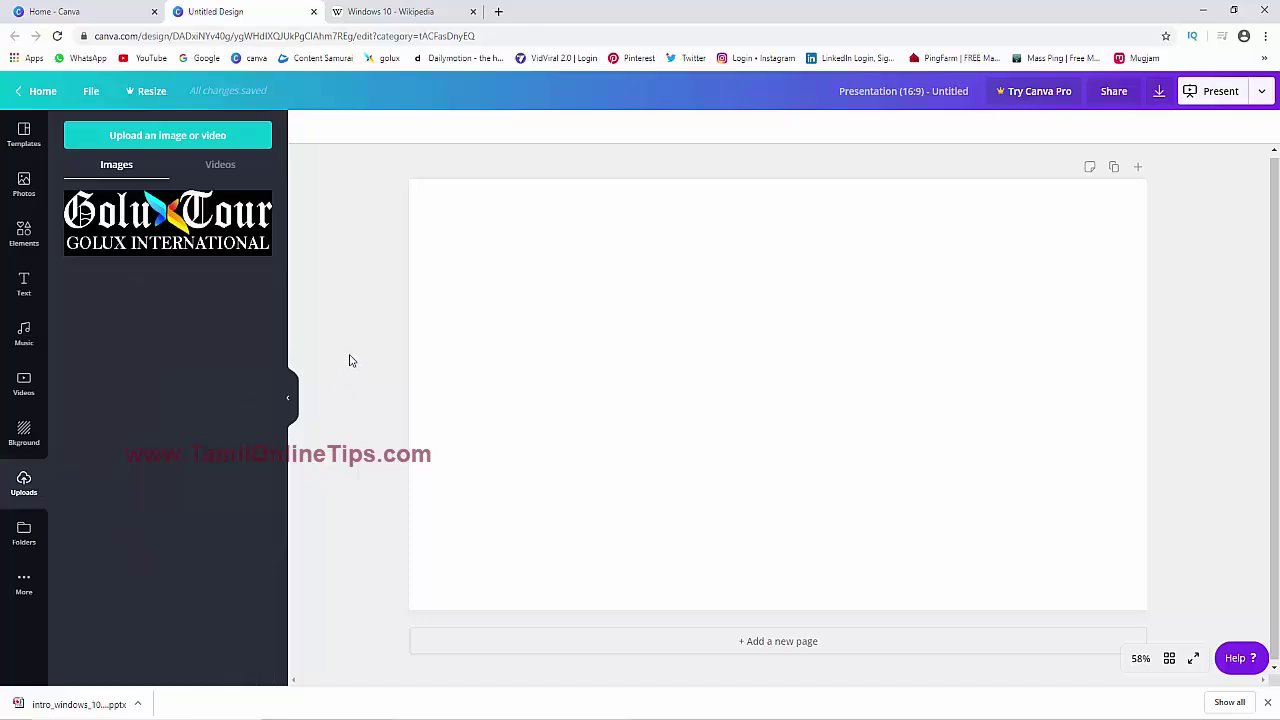
pyautogui.click(24, 528)
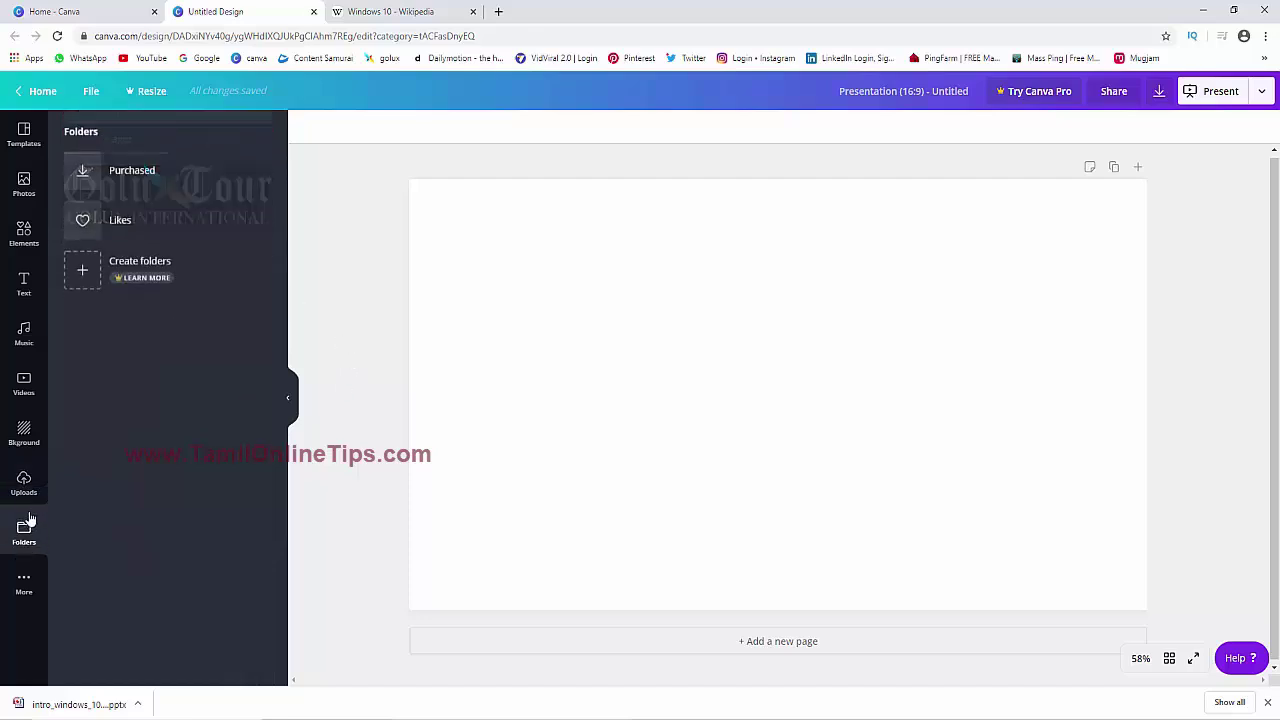
pyautogui.click(30, 485)
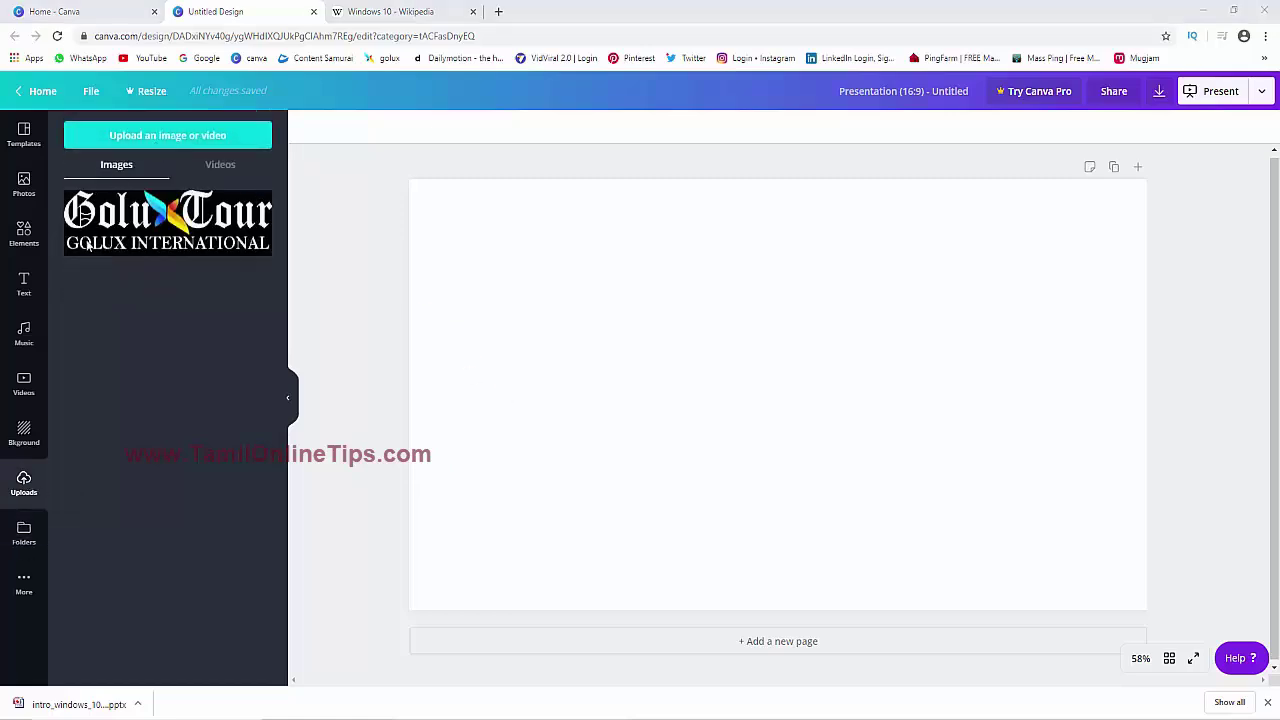
pyautogui.click(167, 135)
pyautogui.click(622, 12)
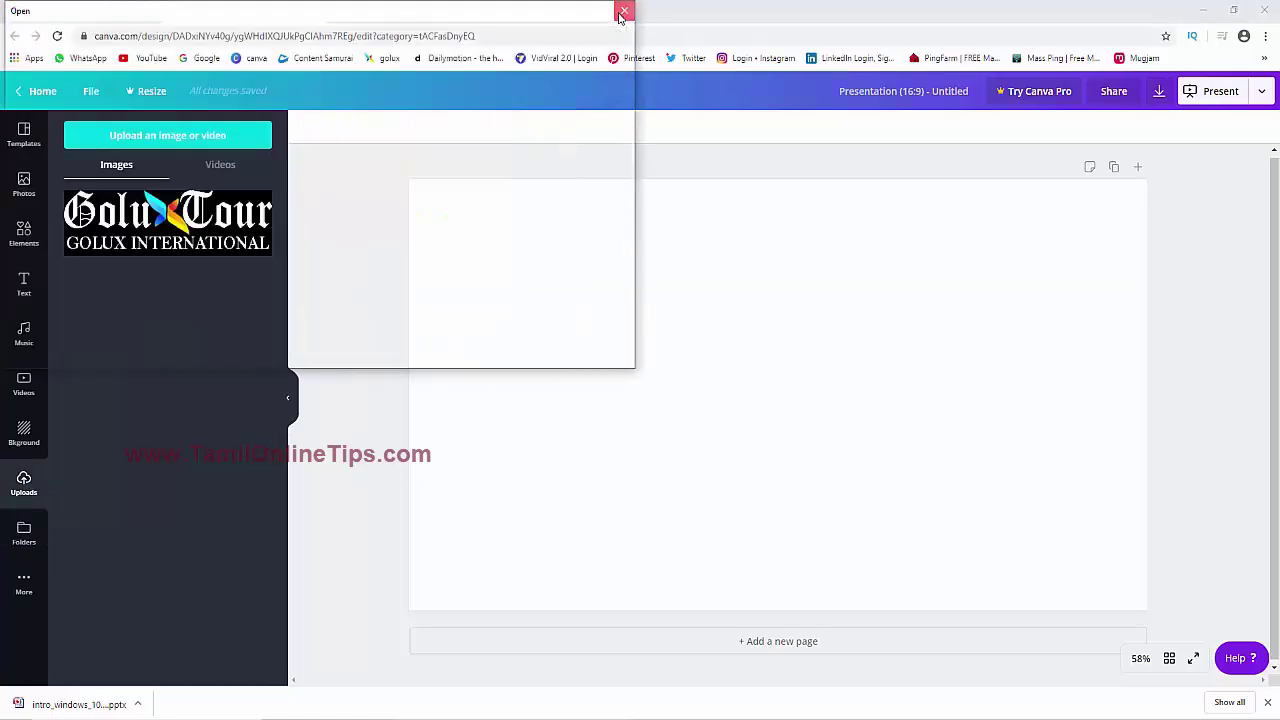
# Look through Folders and More apps, then return to the presentation Templates
pyautogui.click(24, 535)
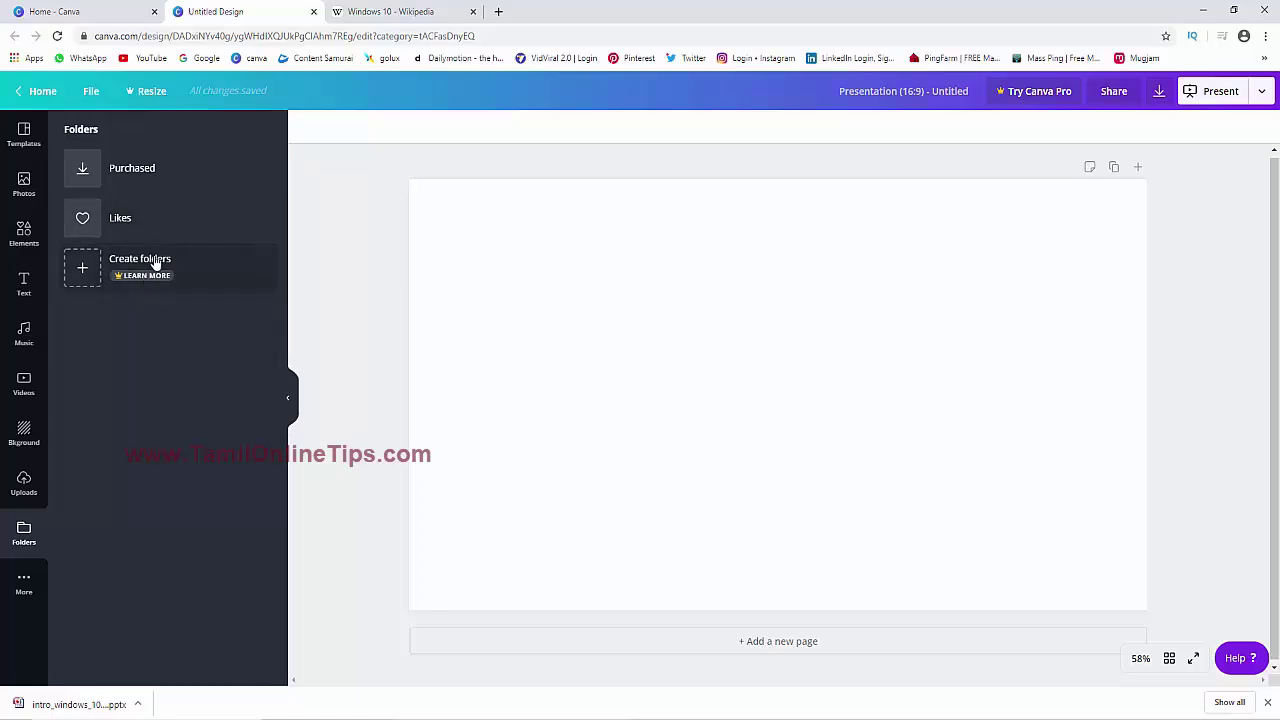
pyautogui.click(24, 582)
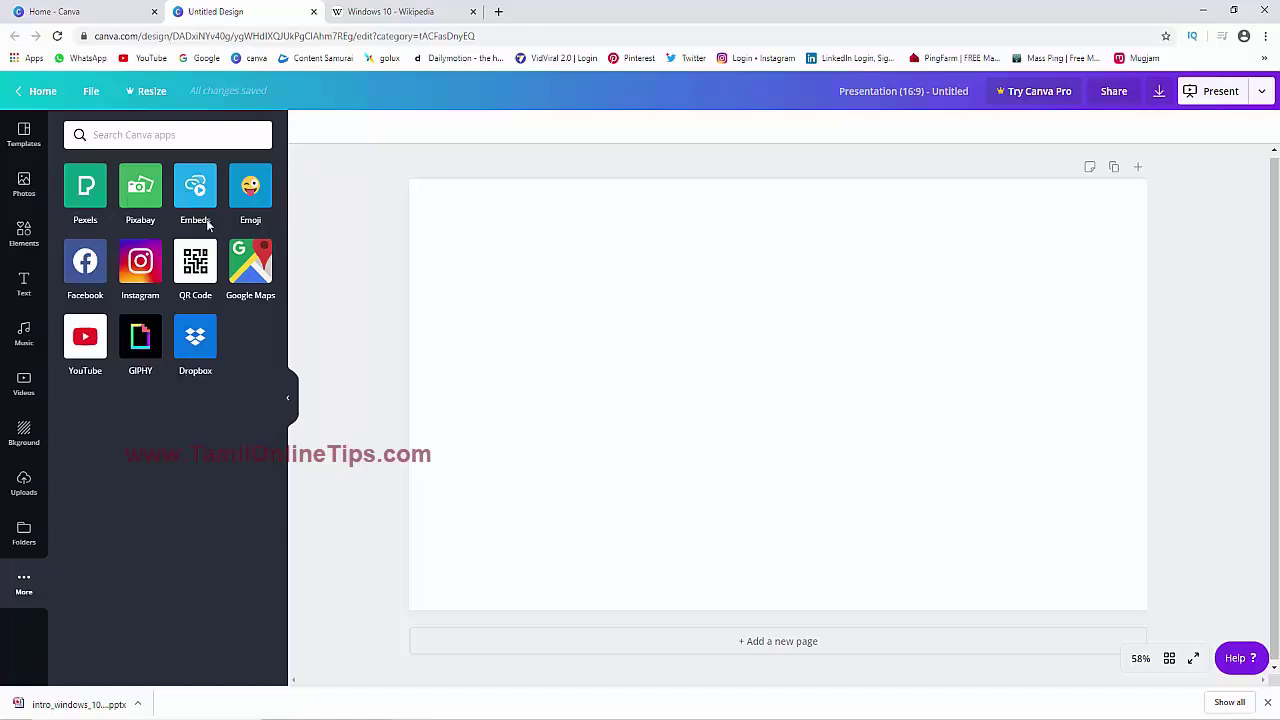
pyautogui.click(22, 135)
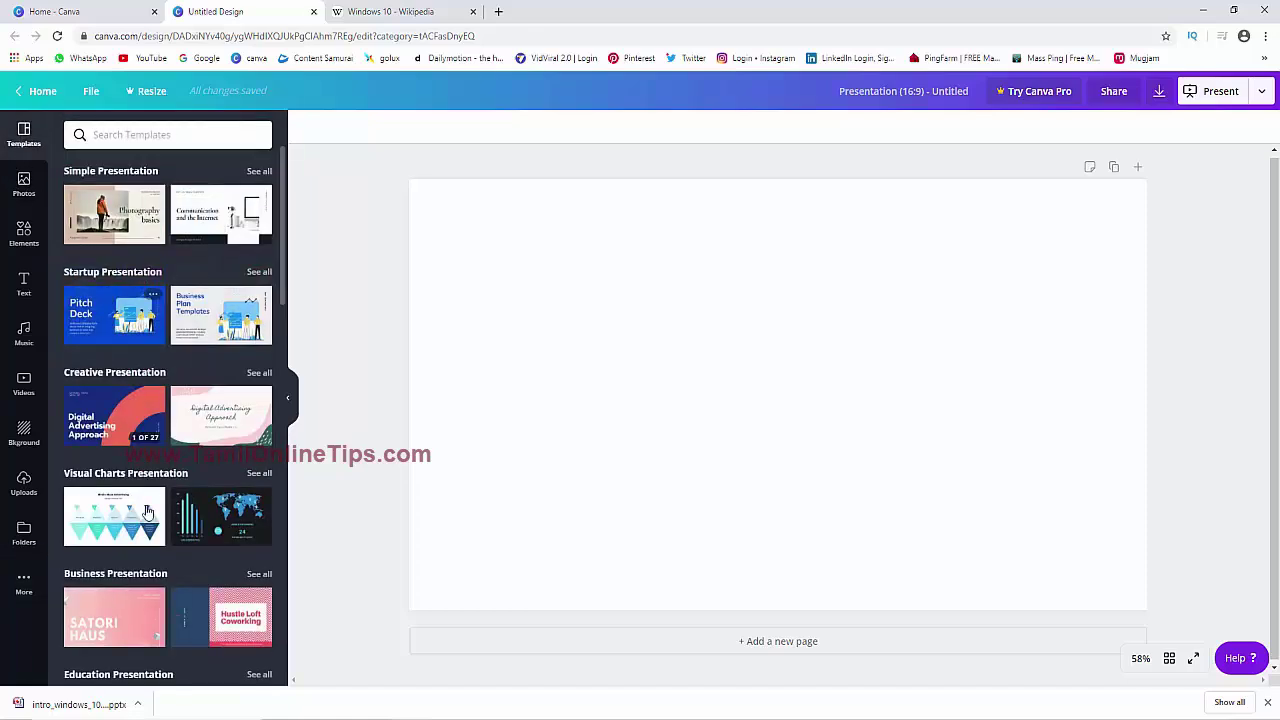
# Try and clear a Keynote Presentation search, then show all Creative Presentation templates
pyautogui.scroll(-3, 195, 350)
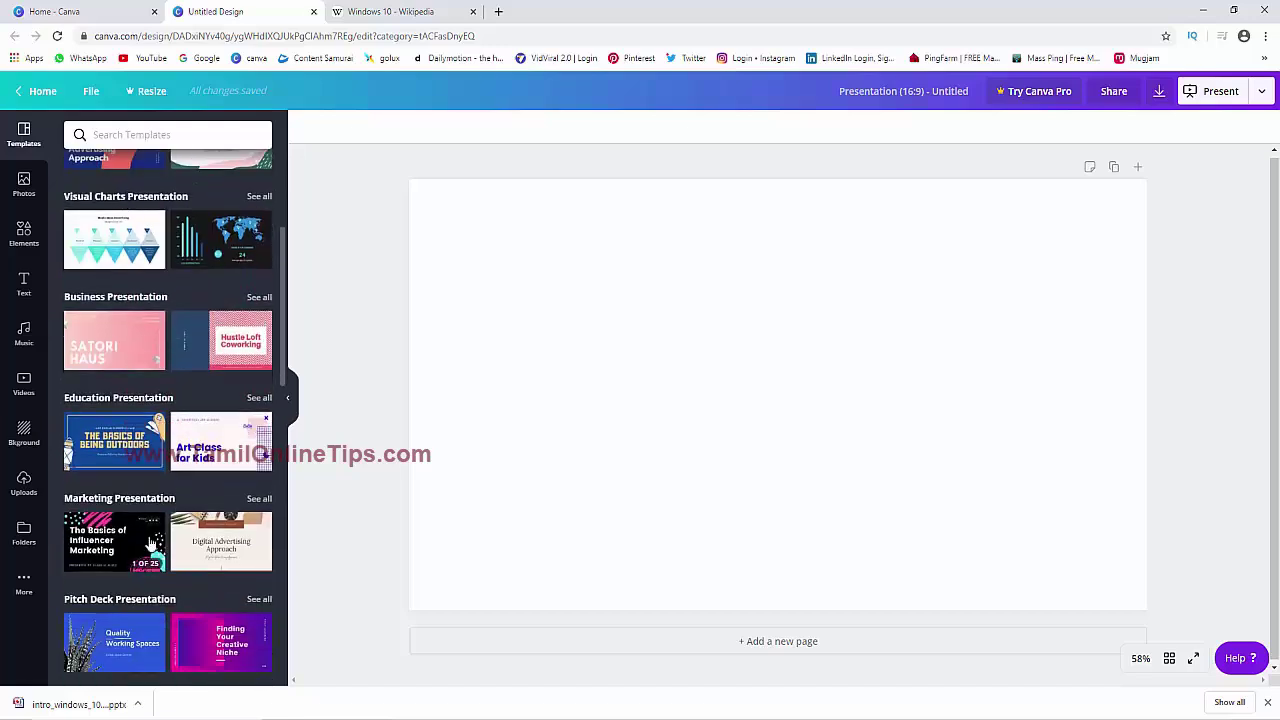
pyautogui.scroll(-2, 150, 543)
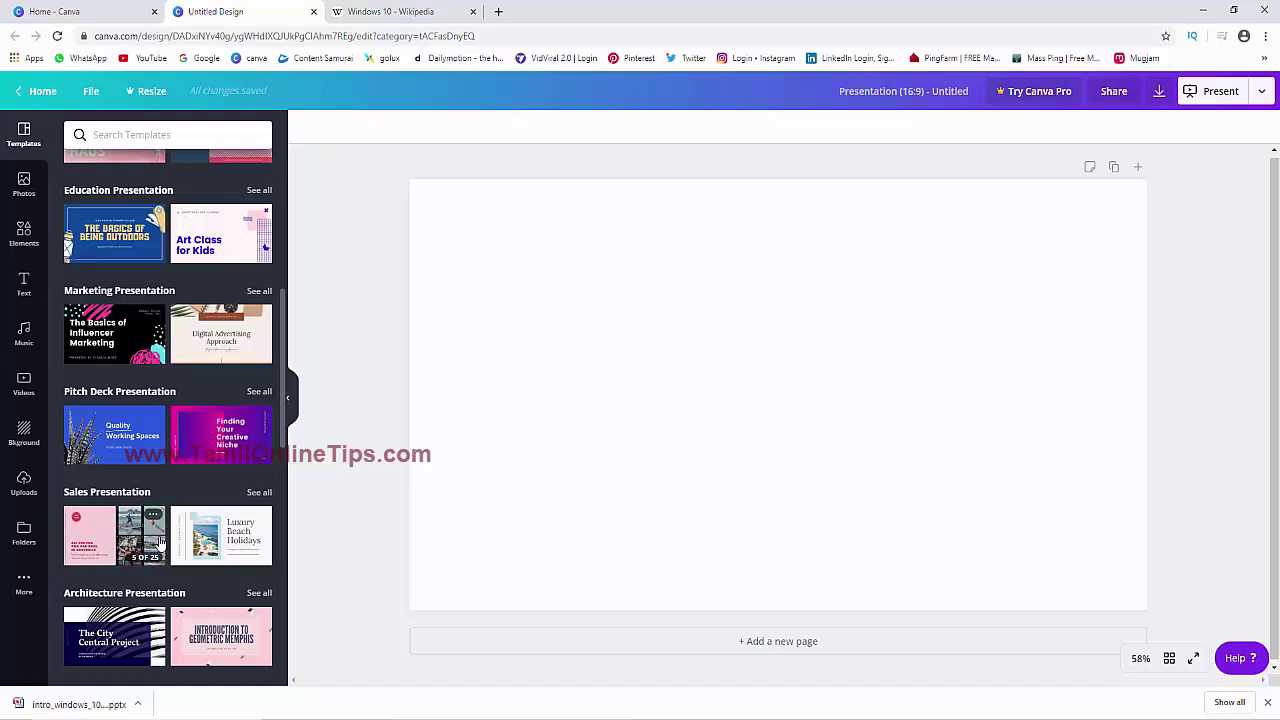
pyautogui.scroll(-3, 180, 489)
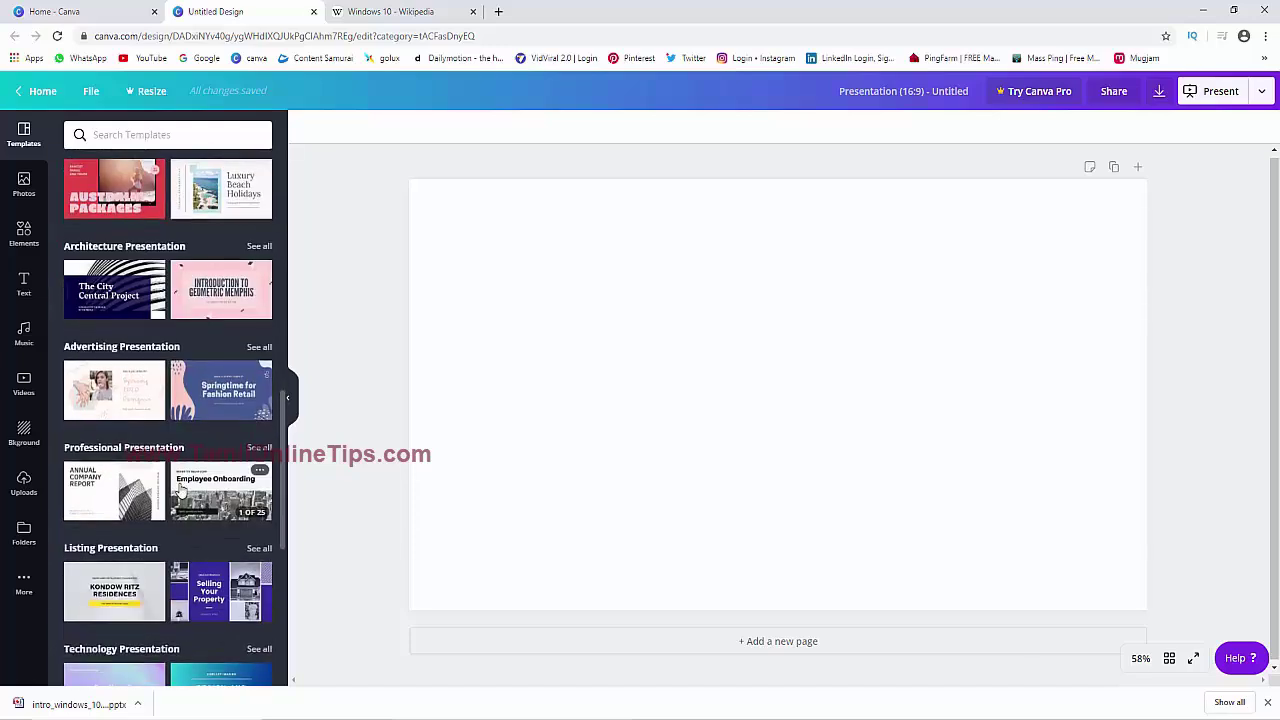
pyautogui.scroll(-3, 180, 489)
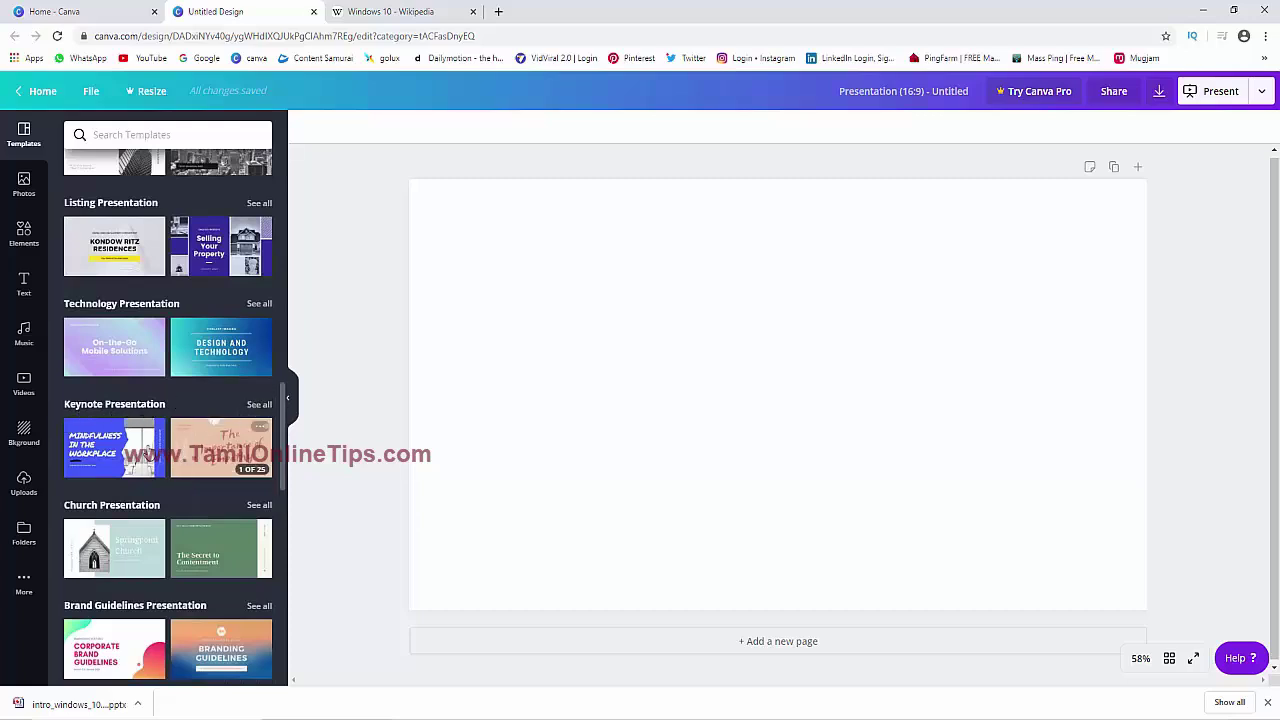
pyautogui.click(258, 405)
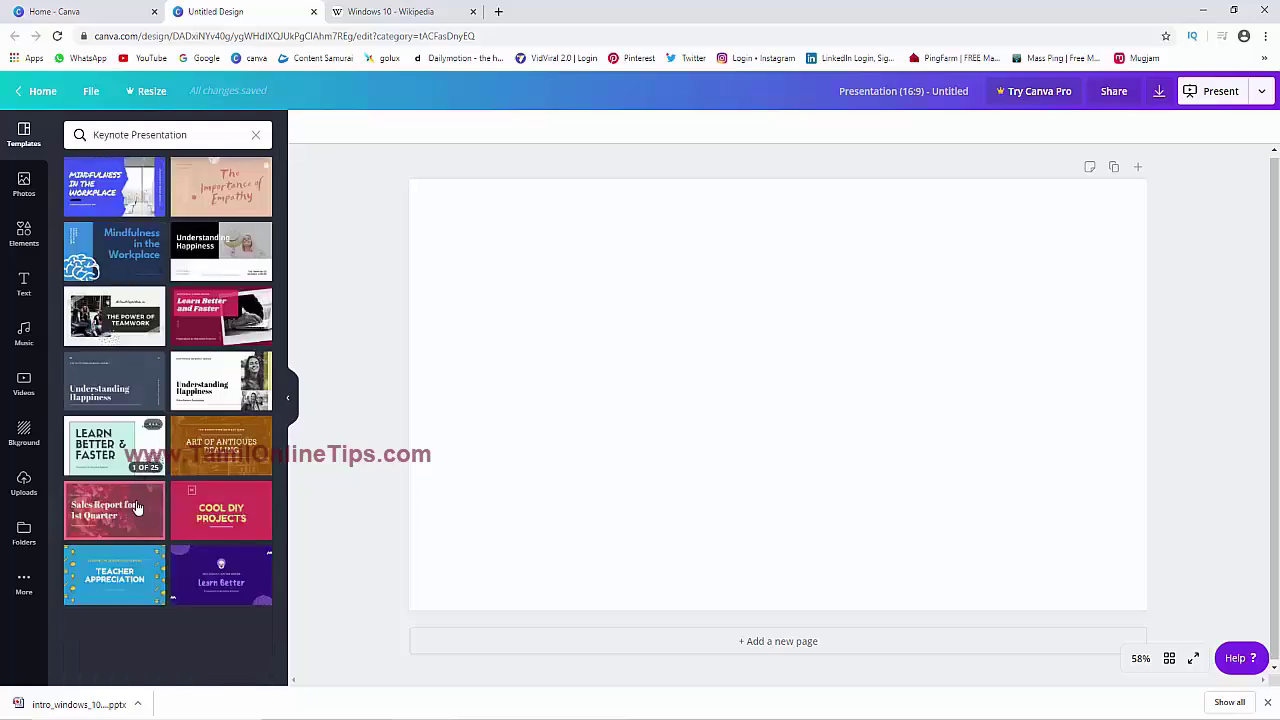
pyautogui.click(190, 134)
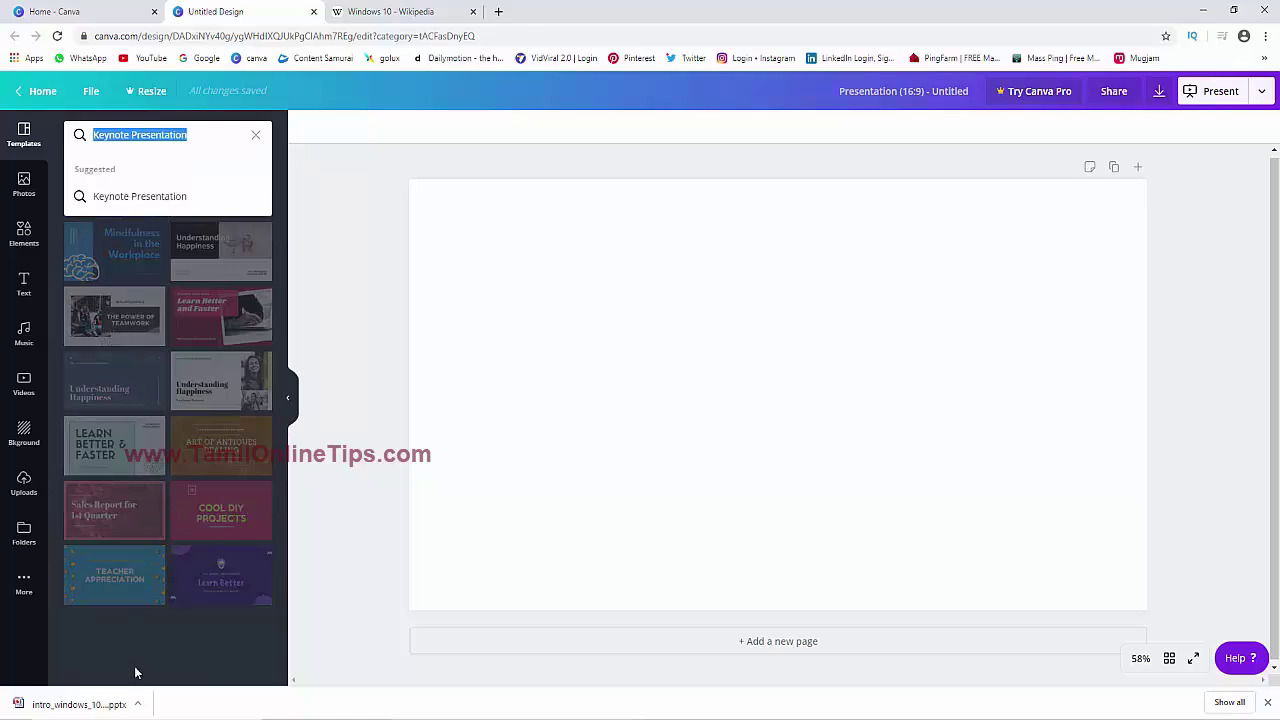
pyautogui.click(256, 134)
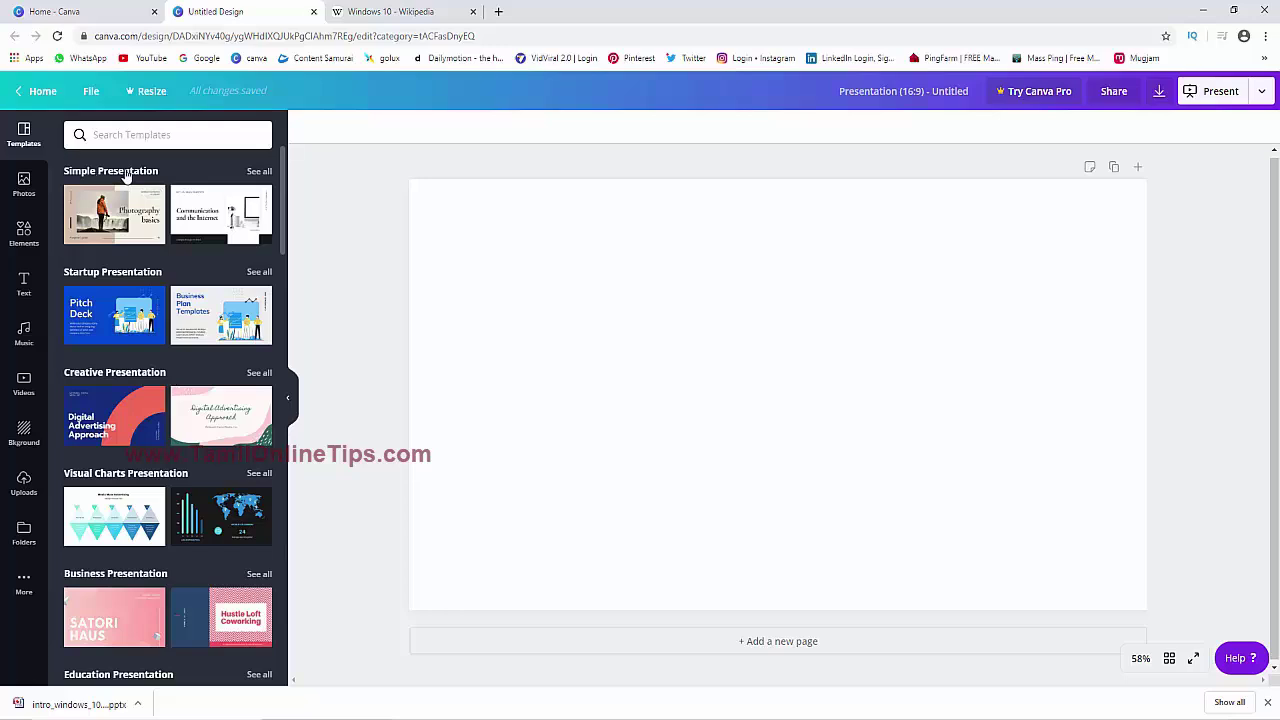
pyautogui.scroll(-3, 218, 240)
pyautogui.scroll(2, 170, 290)
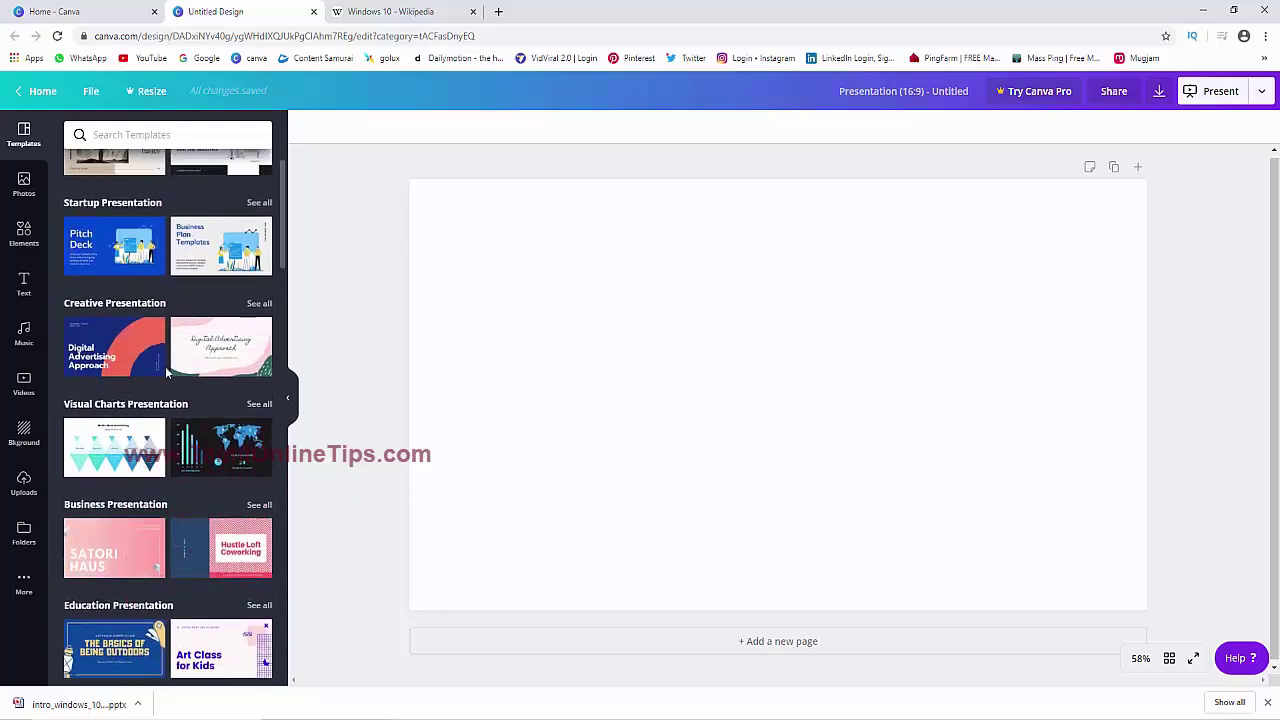
pyautogui.click(257, 303)
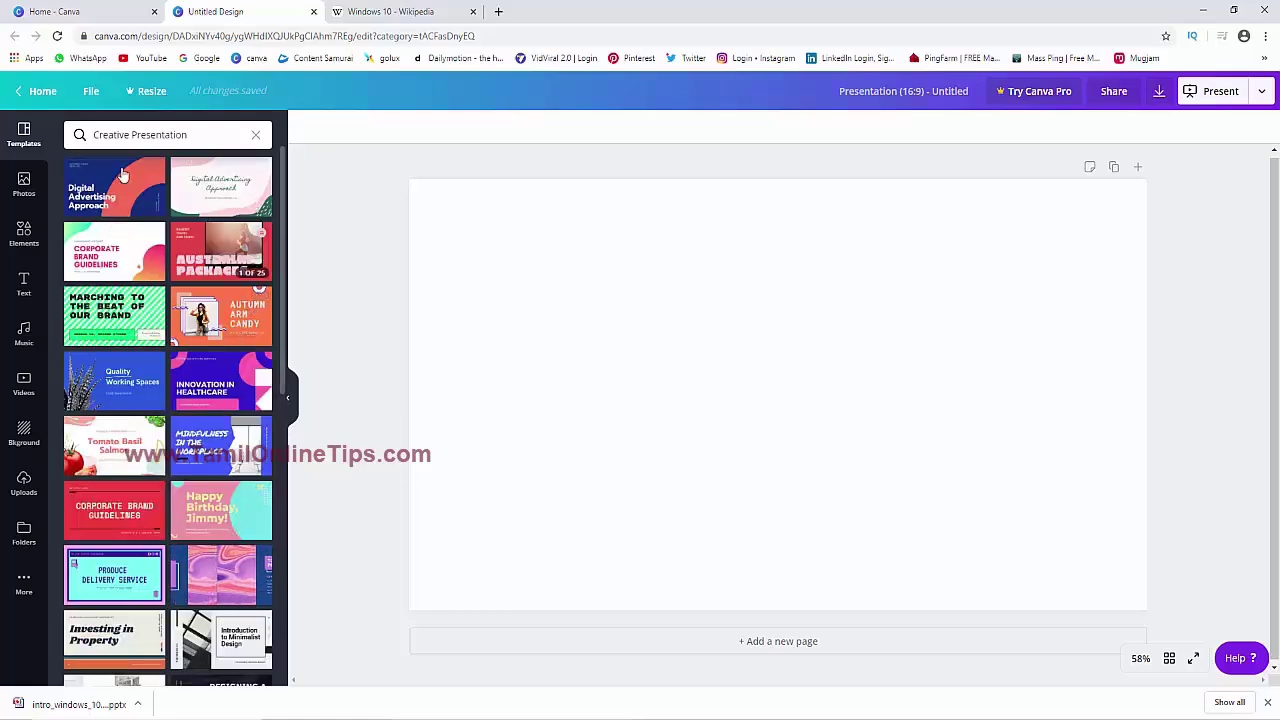
# Apply the Corporate Brand Guidelines cover from the Brand Guideline Business Presentation template to page 1
pyautogui.click(108, 263)
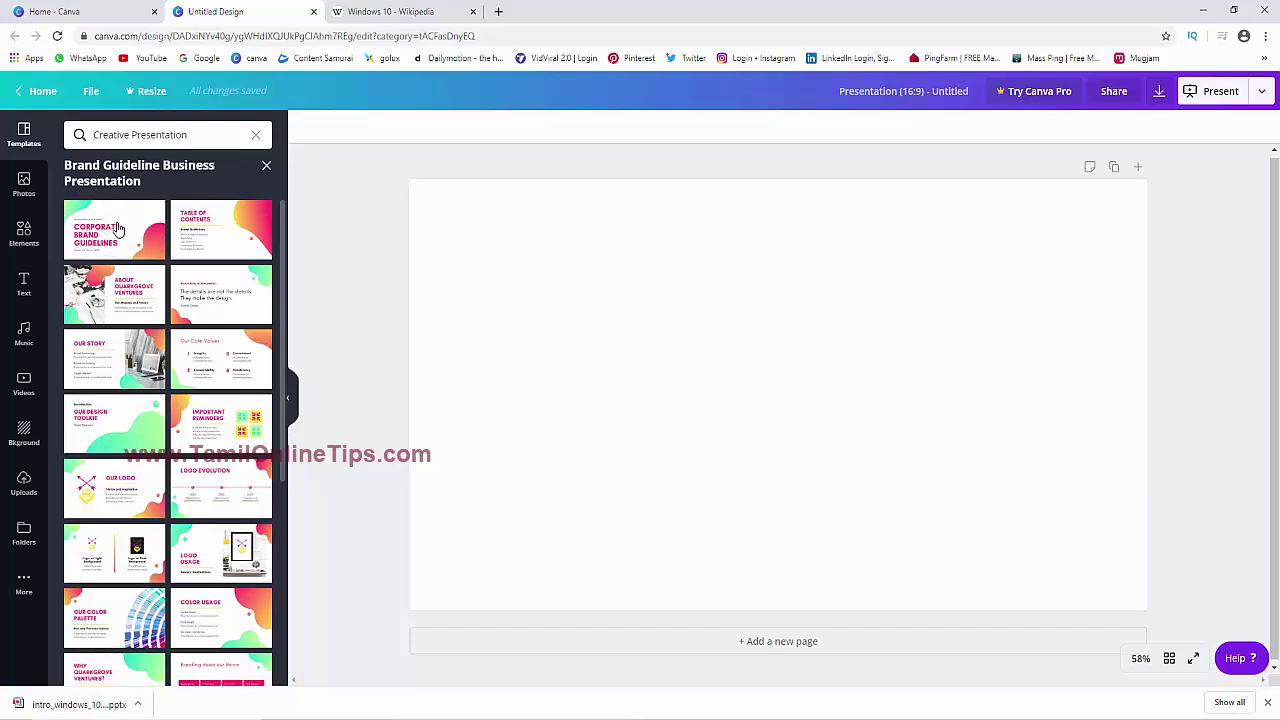
pyautogui.scroll(-5, 117, 229)
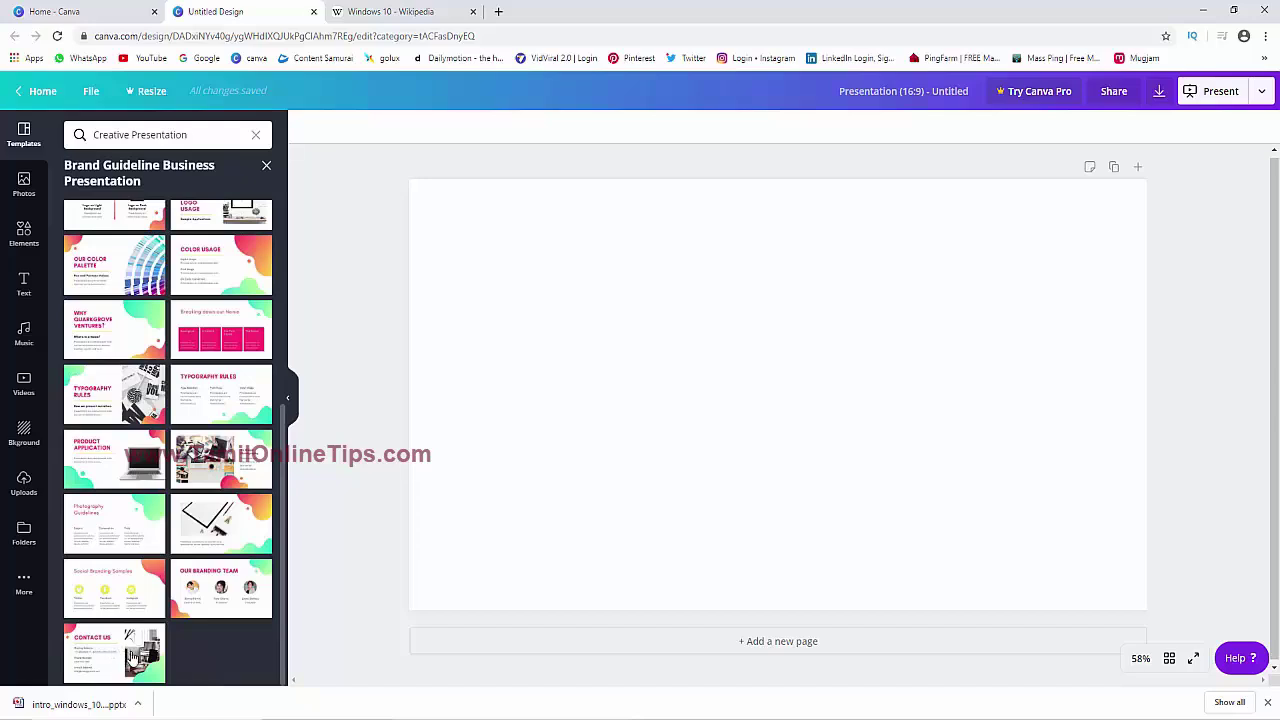
pyautogui.scroll(2, 143, 645)
pyautogui.scroll(3, 148, 632)
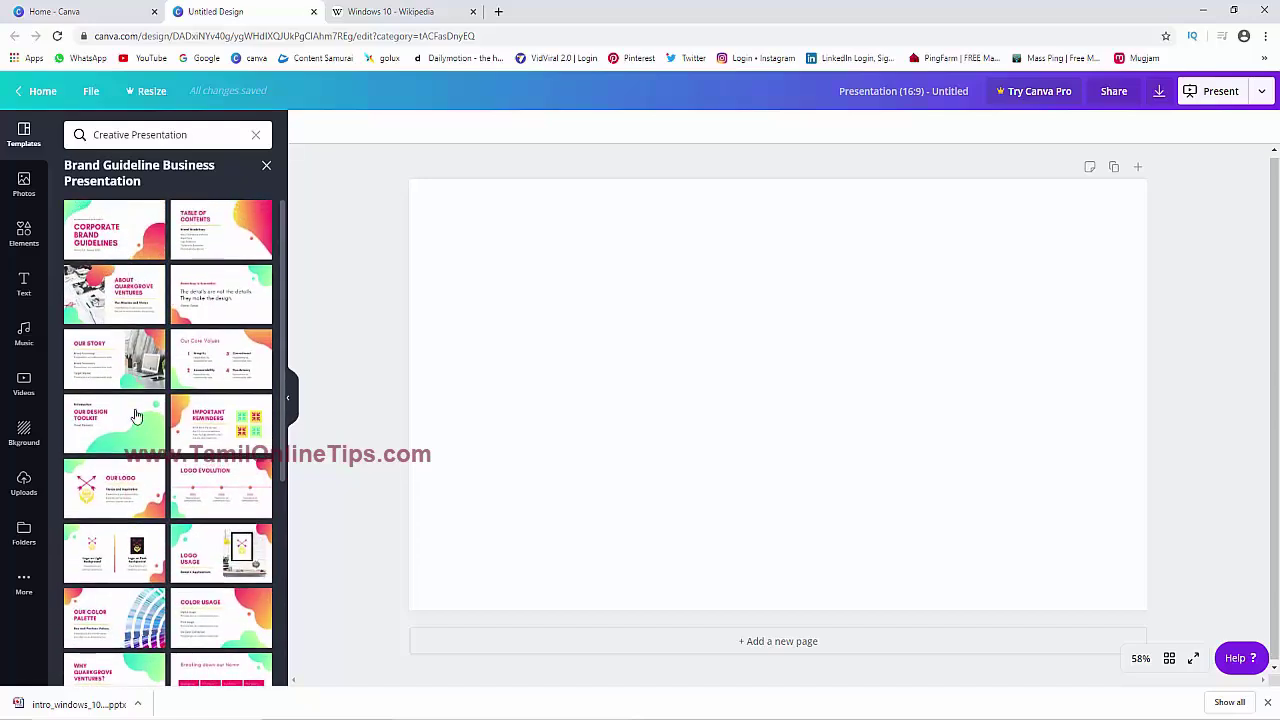
pyautogui.click(118, 232)
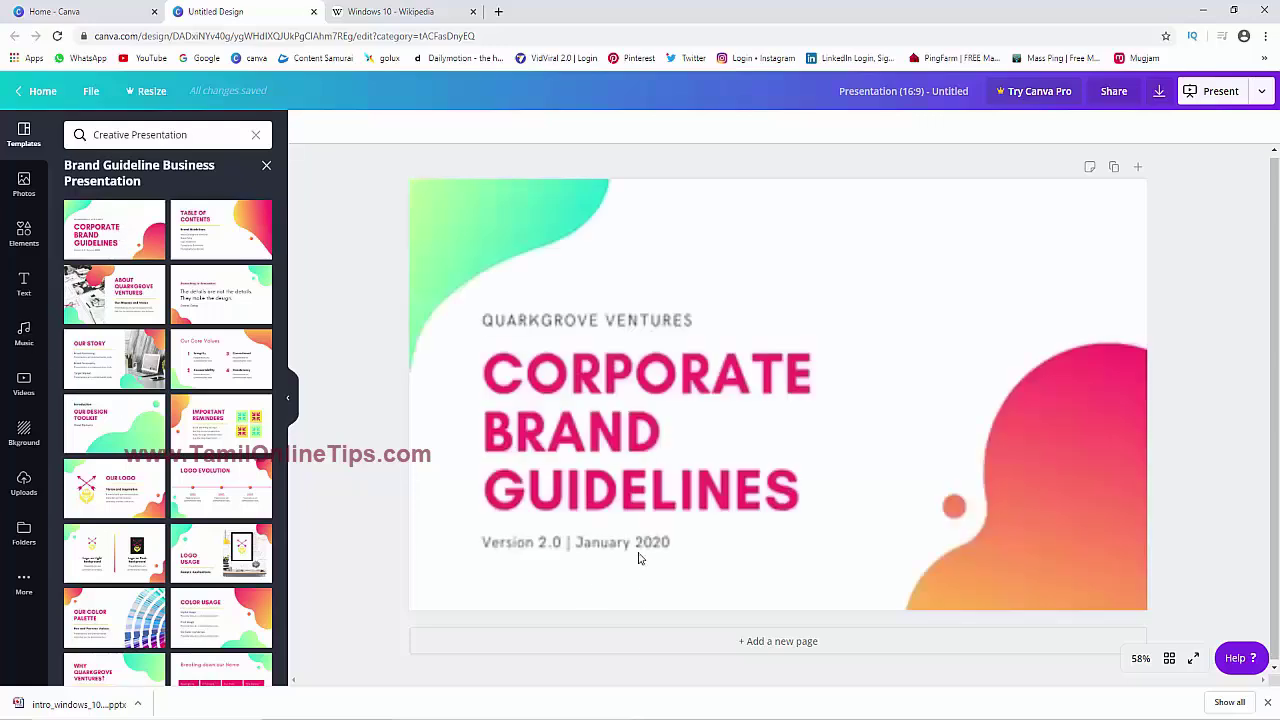
# Replace the Corporate Brand Guidelines title with WINDOWS 10
pyautogui.click(633, 375)
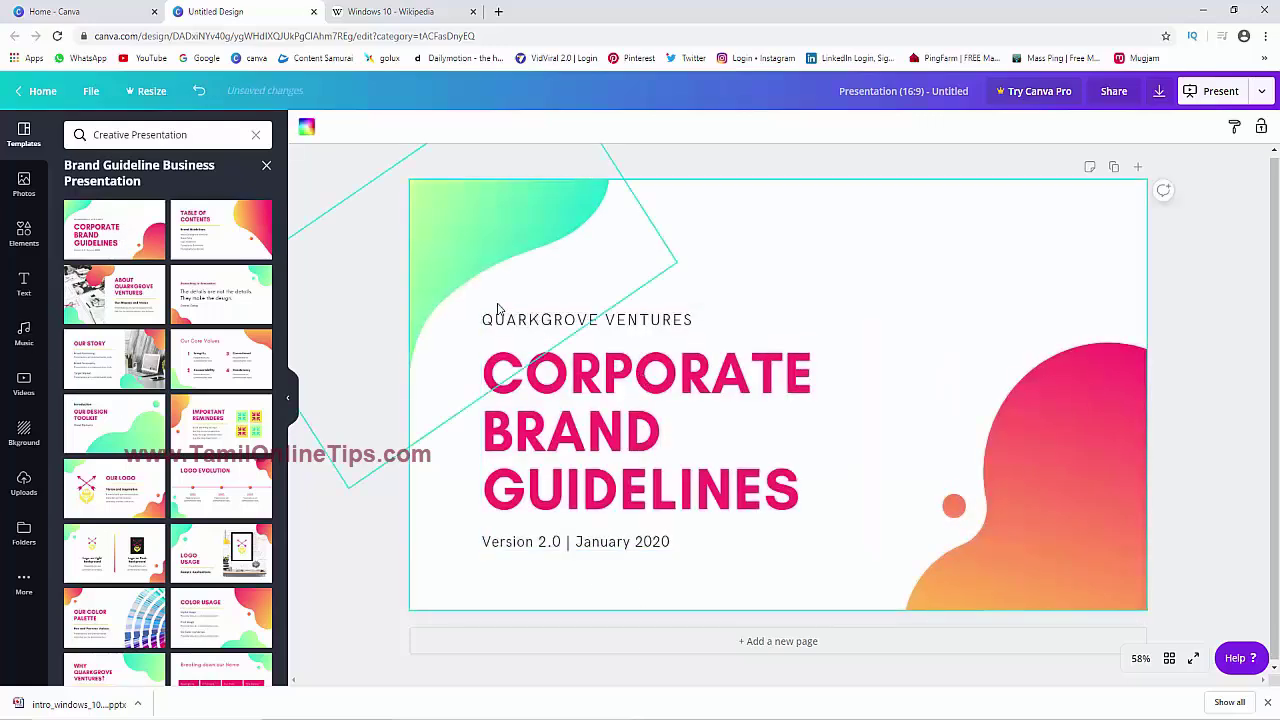
pyautogui.click(517, 383)
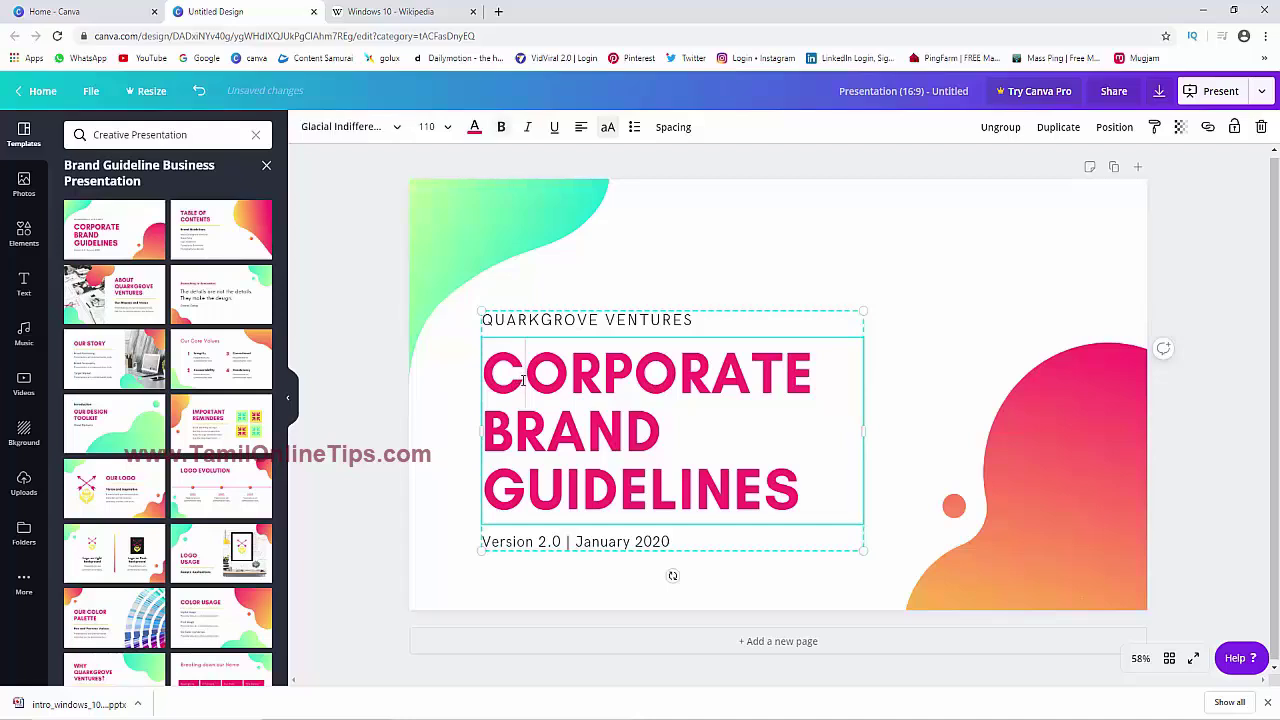
pyautogui.press('Delete')
pyautogui.press('Delete')
pyautogui.press('Delete')
pyautogui.press('Delete')
pyautogui.press('Delete')
pyautogui.press('Delete')
pyautogui.press('Delete')
pyautogui.press('Delete')
pyautogui.press('Delete')
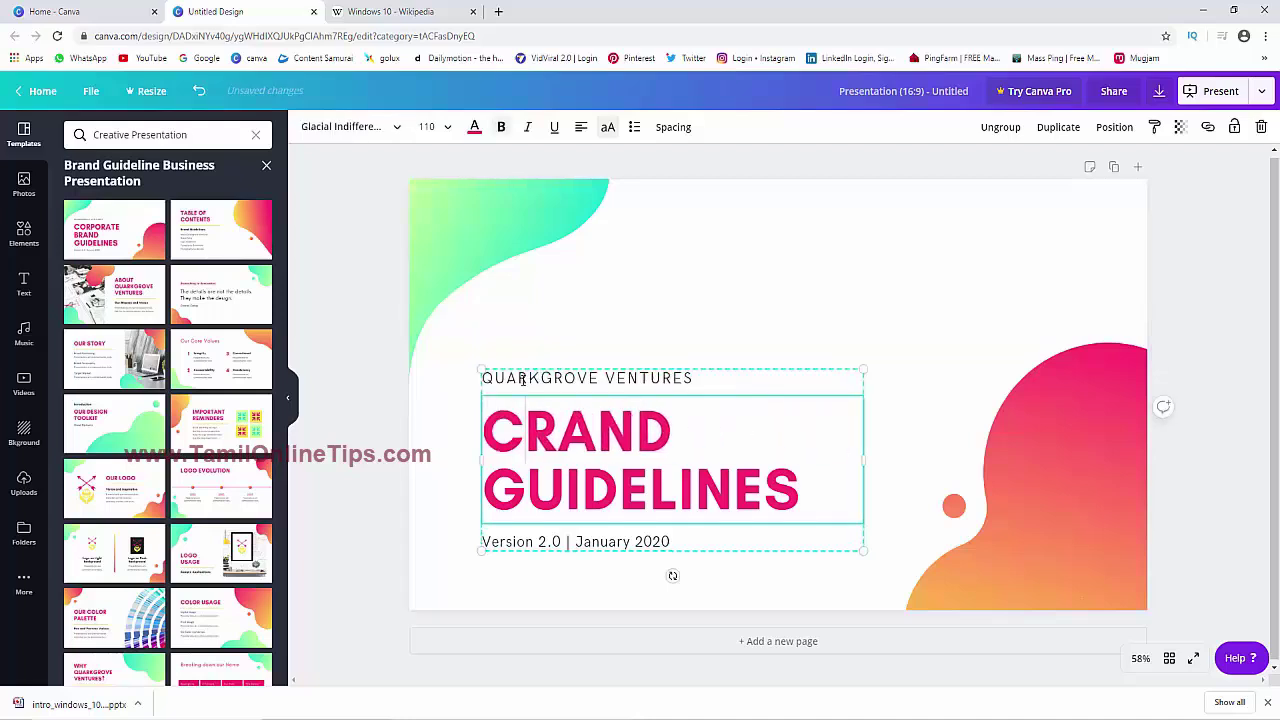
pyautogui.press('BackSpace')
pyautogui.press('Delete')
pyautogui.press('Delete')
pyautogui.press('Delete')
pyautogui.press('Delete')
pyautogui.press('Delete')
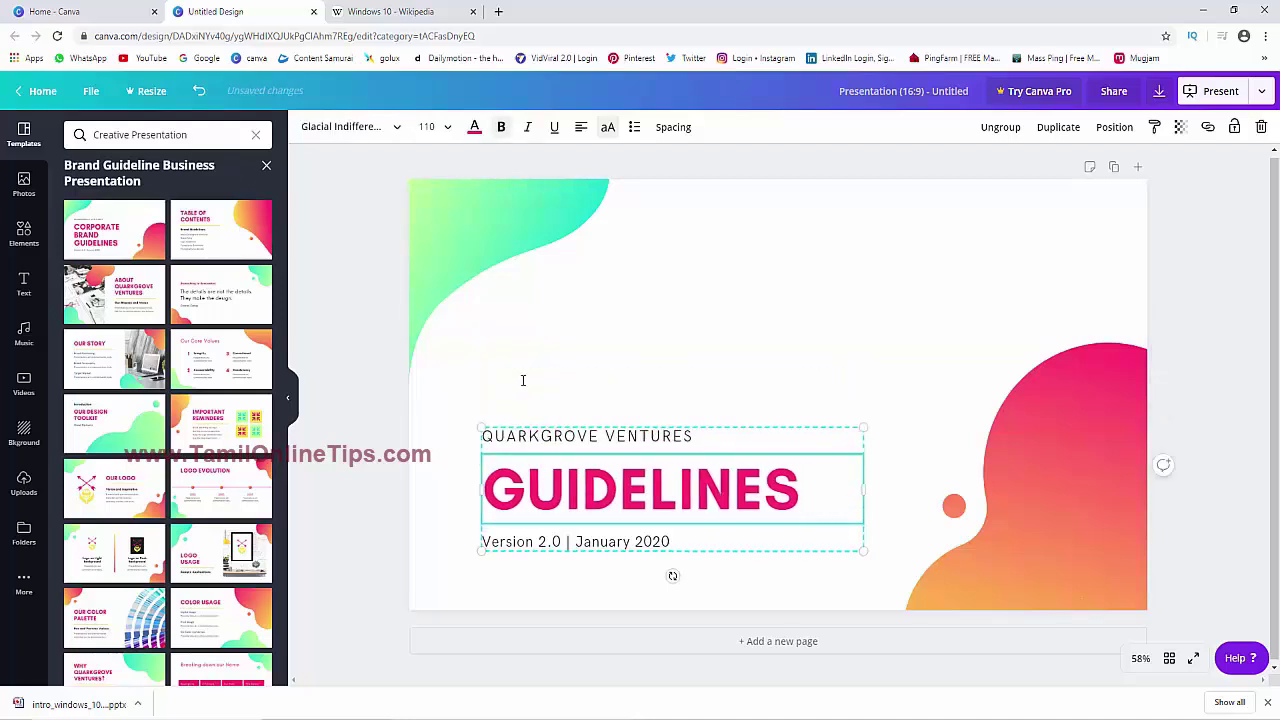
pyautogui.press('Delete')
pyautogui.press('Delete')
pyautogui.press('Delete')
pyautogui.press('Delete')
pyautogui.press('Delete')
pyautogui.press('Delete')
pyautogui.press('Delete')
pyautogui.press('Delete')
pyautogui.press('Delete')
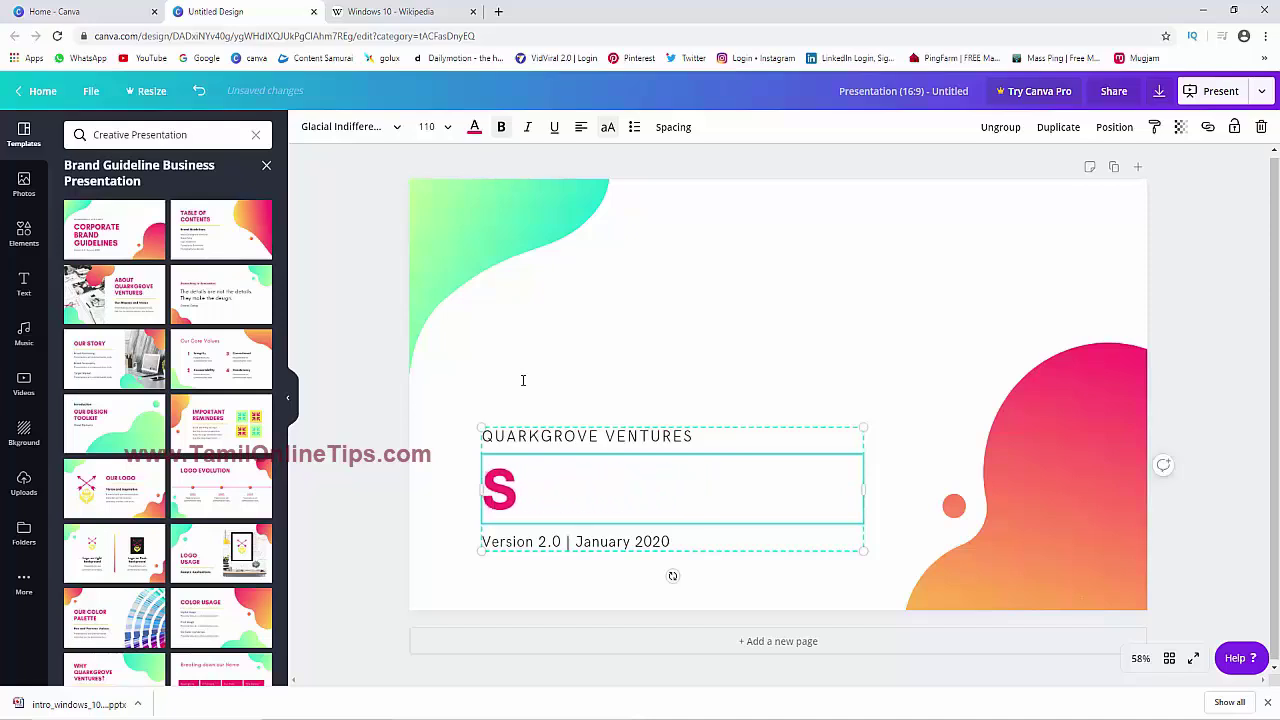
pyautogui.press('Delete')
pyautogui.write('WINDOW')
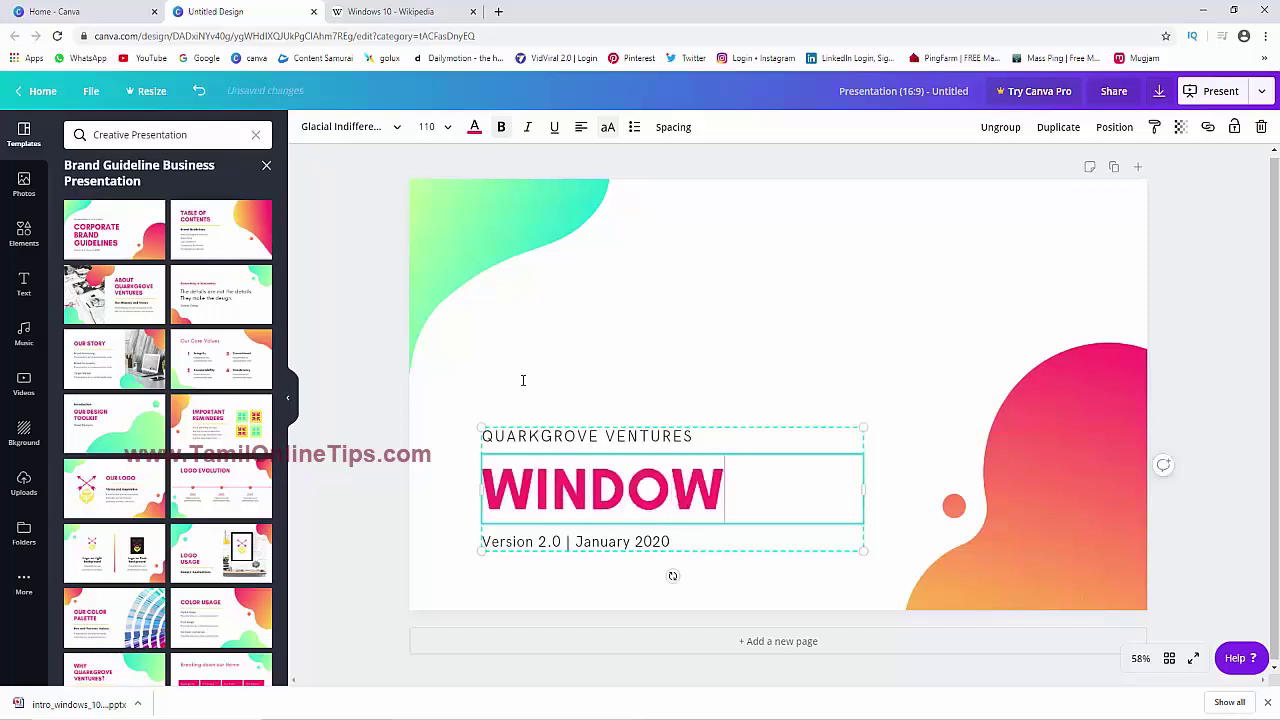
pyautogui.write('S 10')
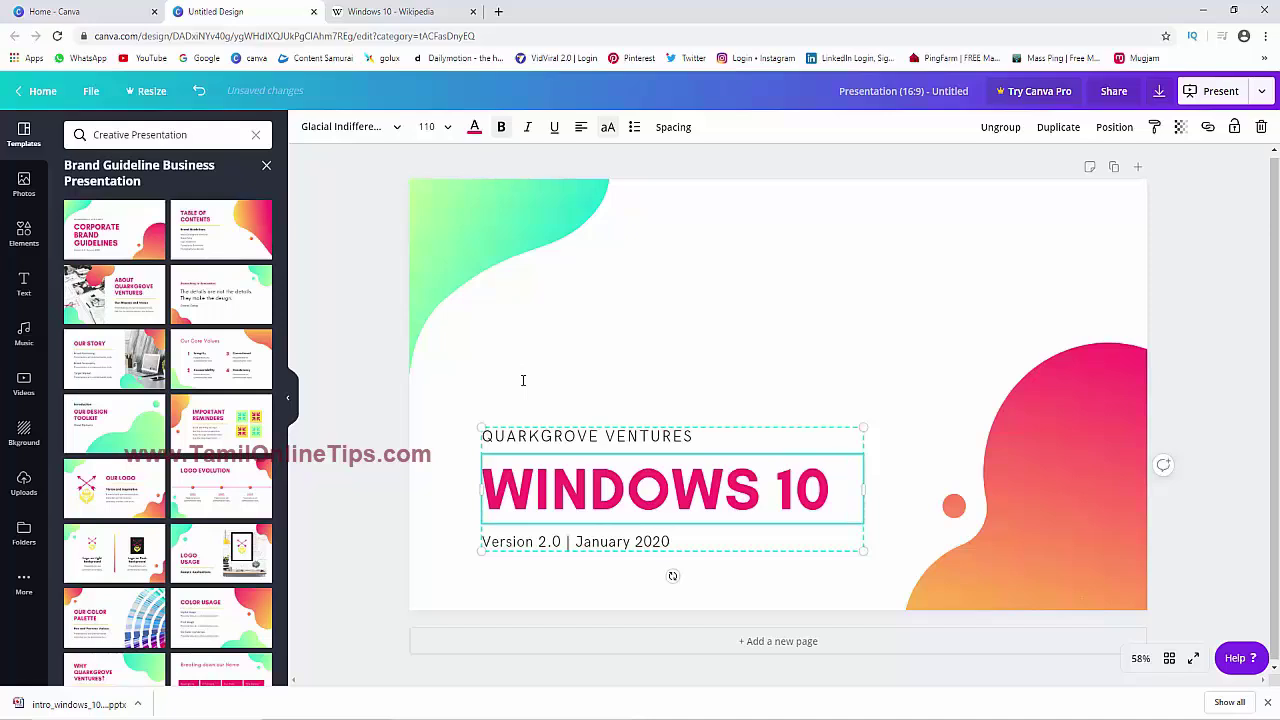
# Change 2.0 to 10 in the version line, giving Version 10
pyautogui.click(556, 546)
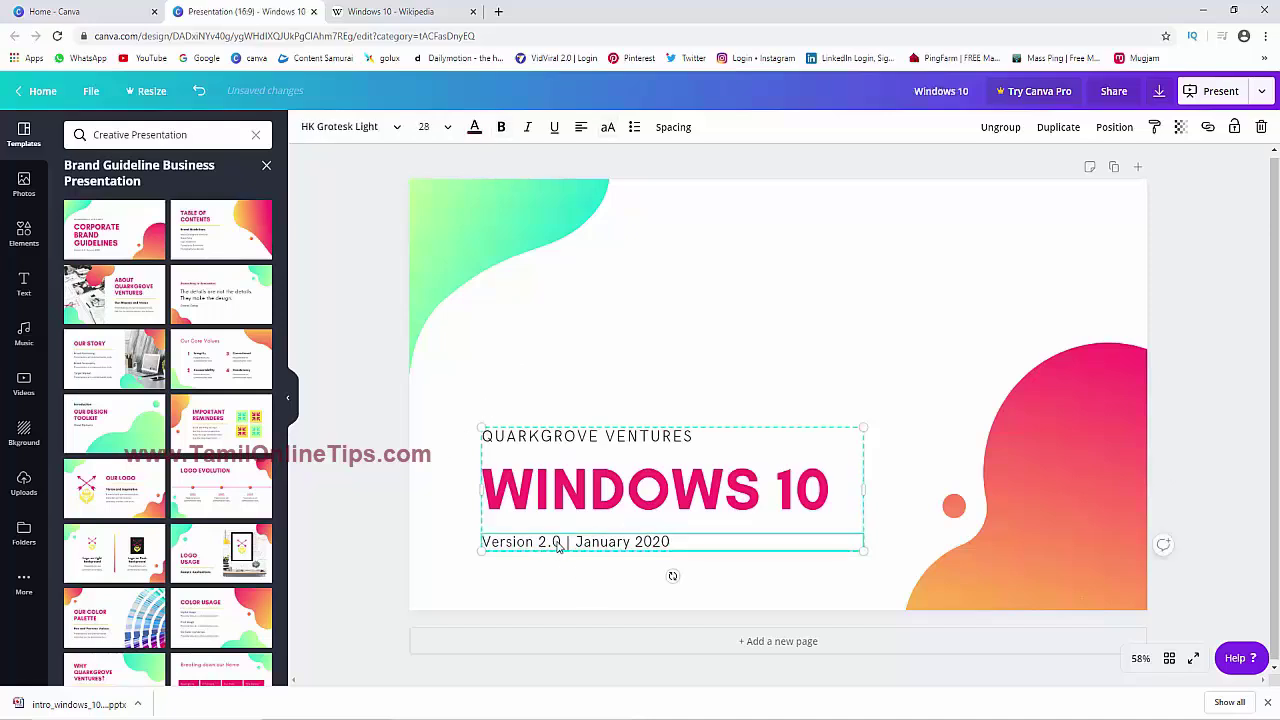
pyautogui.click(563, 541)
pyautogui.click(540, 541)
pyautogui.moveTo(546, 543); pyautogui.dragTo(561, 542)
pyautogui.write('10')
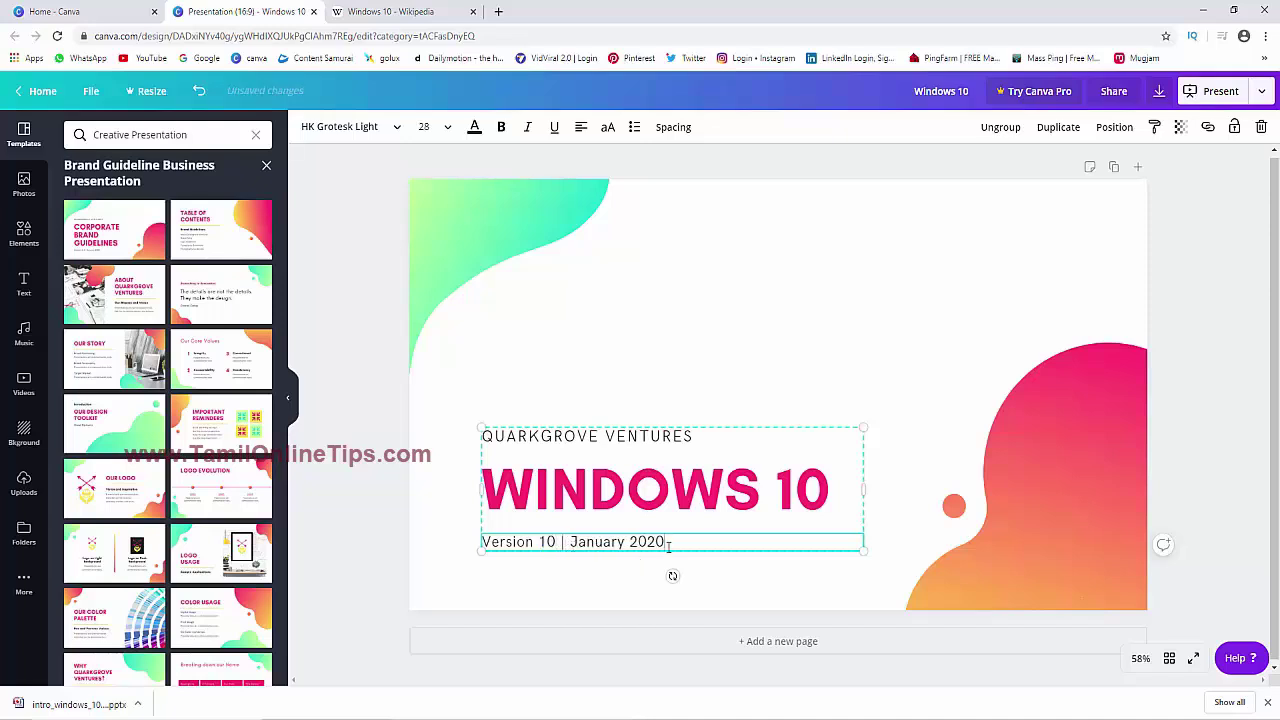
# Delete the QUARKGROVE VENTURES company-name line
pyautogui.click(697, 438)
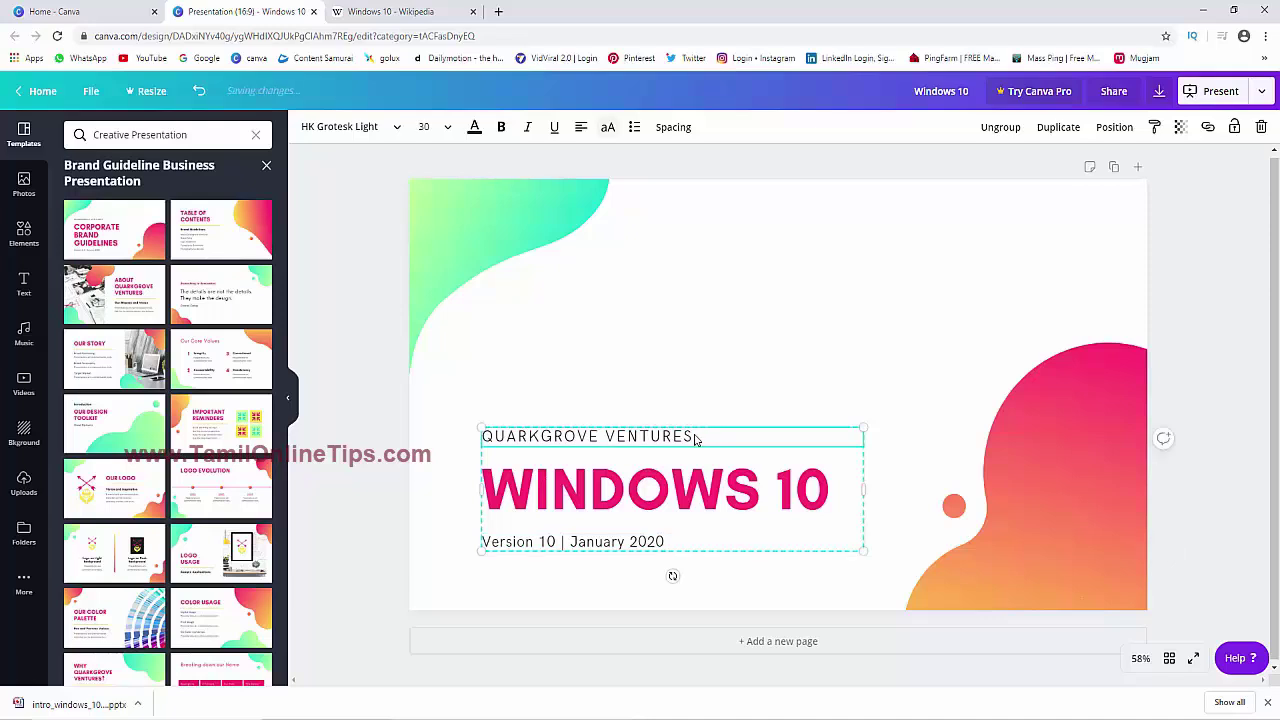
pyautogui.doubleClick(697, 438)
pyautogui.press('BackSpace')
pyautogui.press('BackSpace')
pyautogui.press('BackSpace')
pyautogui.click(714, 386)
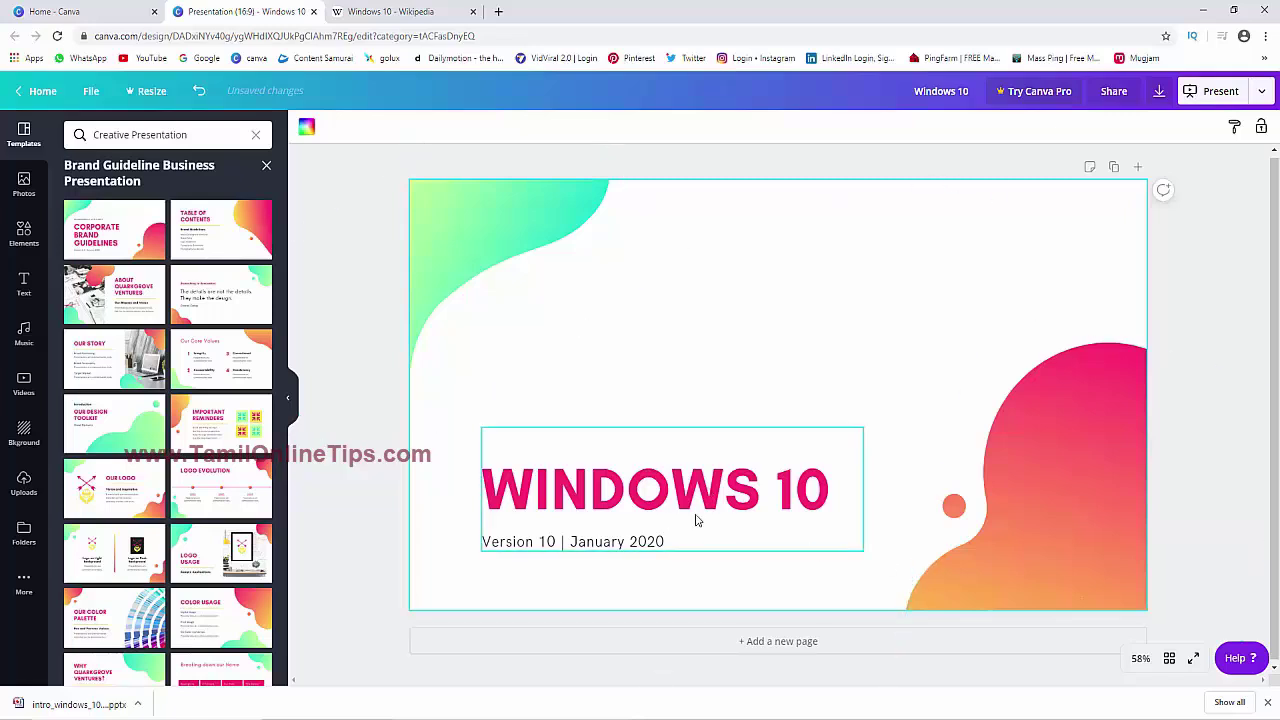
# Add page 2 with the Table of Contents template, after briefly trying the quote layout
pyautogui.click(783, 645)
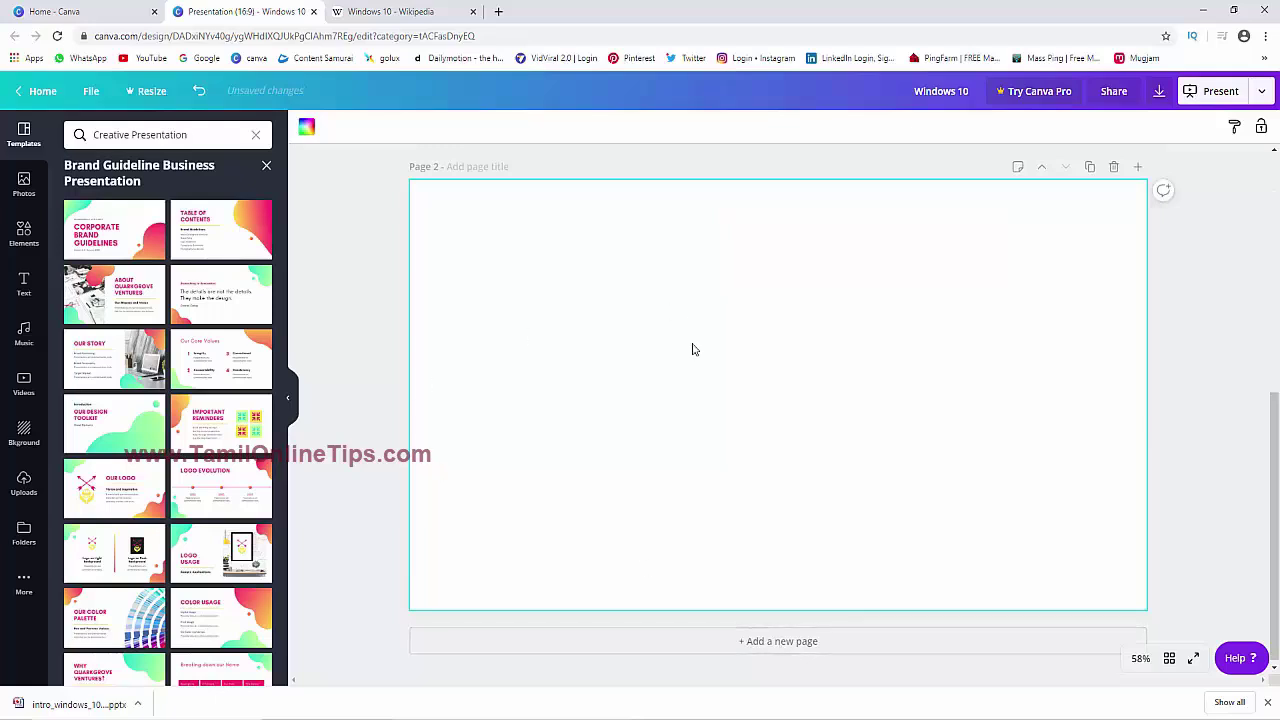
pyautogui.click(230, 231)
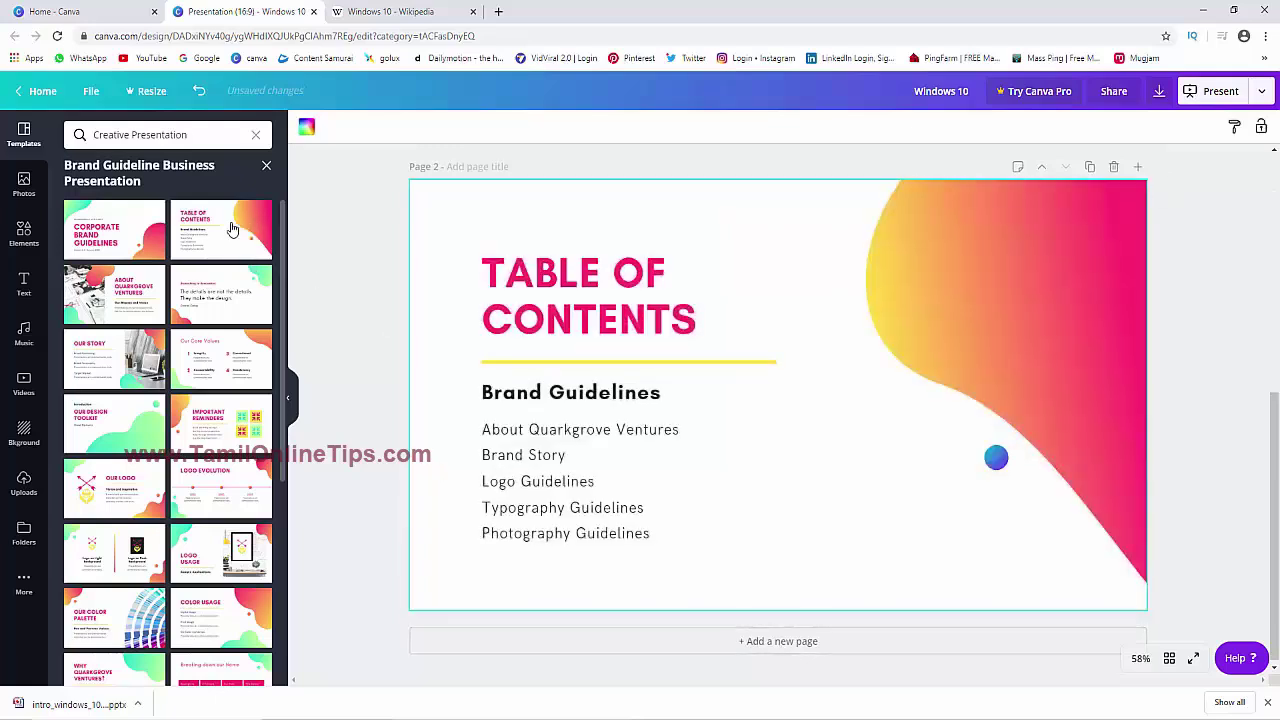
pyautogui.click(112, 316)
pyautogui.click(209, 290)
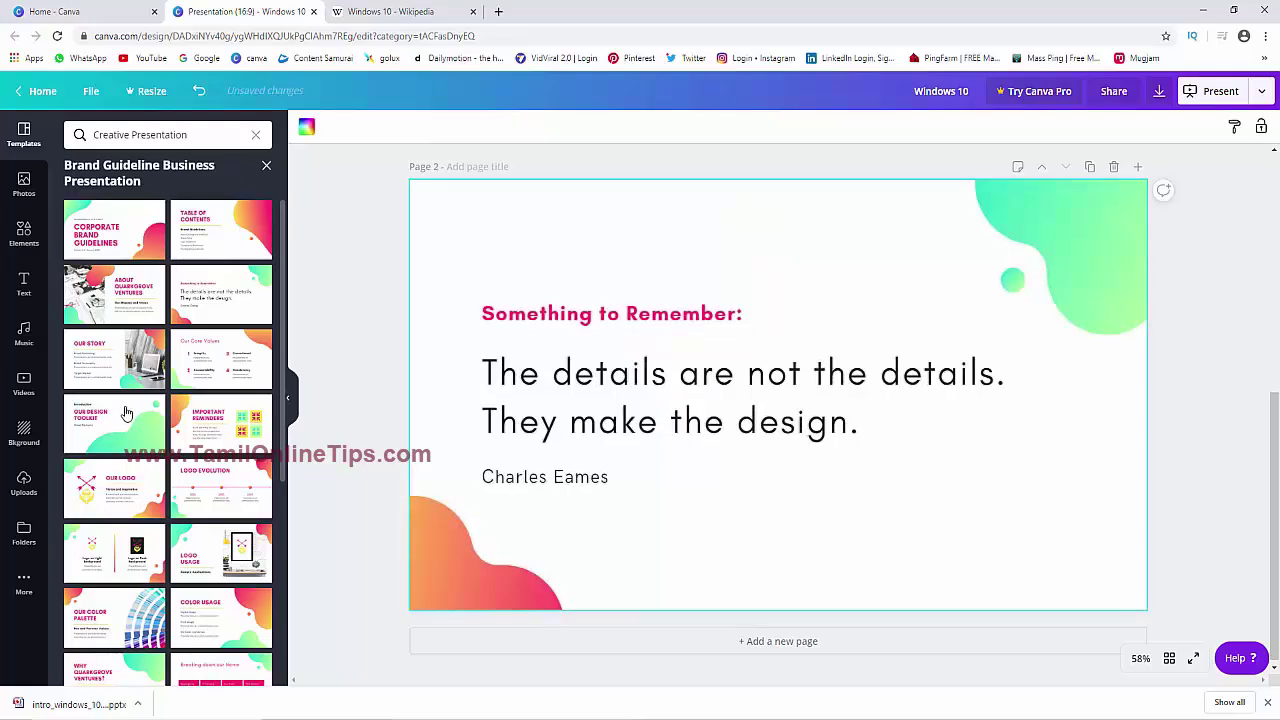
pyautogui.click(211, 229)
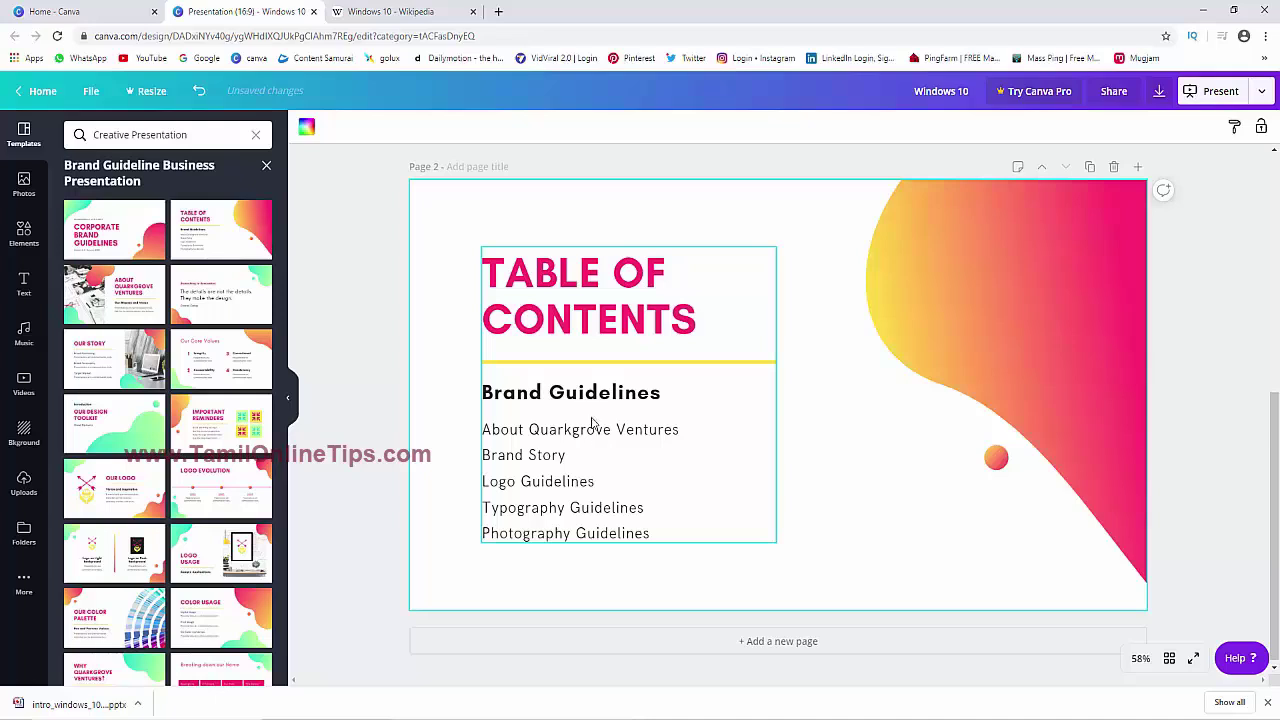
pyautogui.click(640, 536)
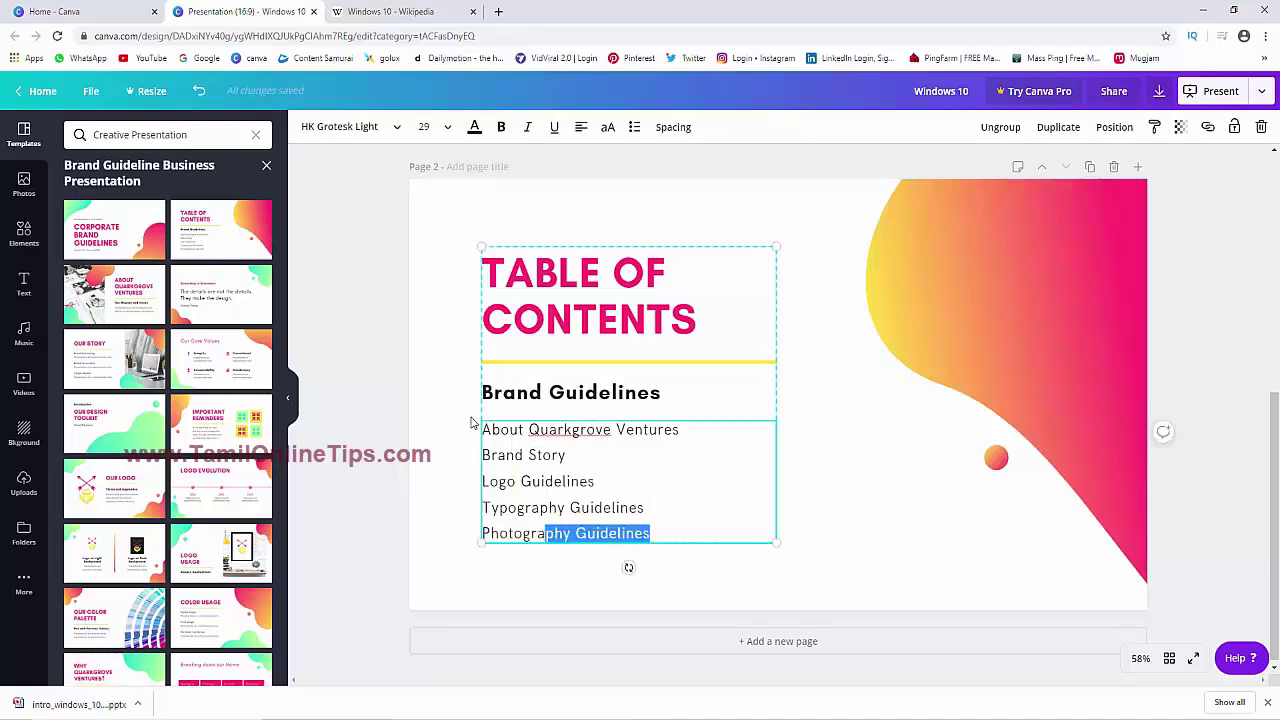
# Delete the old contents list and enter Introduction and Version as the first lines
pyautogui.moveTo(655, 533); pyautogui.dragTo(488, 430)
pyautogui.press('BackSpace')
pyautogui.write('Introd')
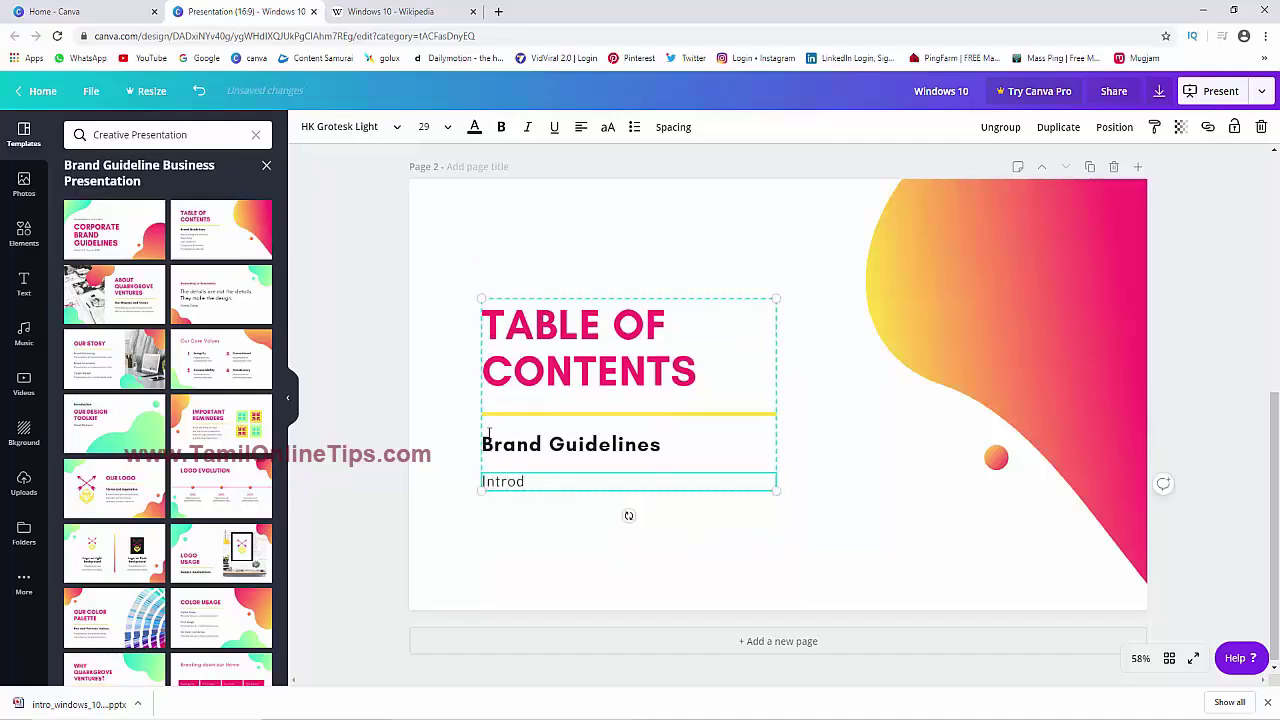
pyautogui.write('u ci')
pyautogui.press('BackSpace')
pyautogui.write('ction')
pyautogui.press('Return')
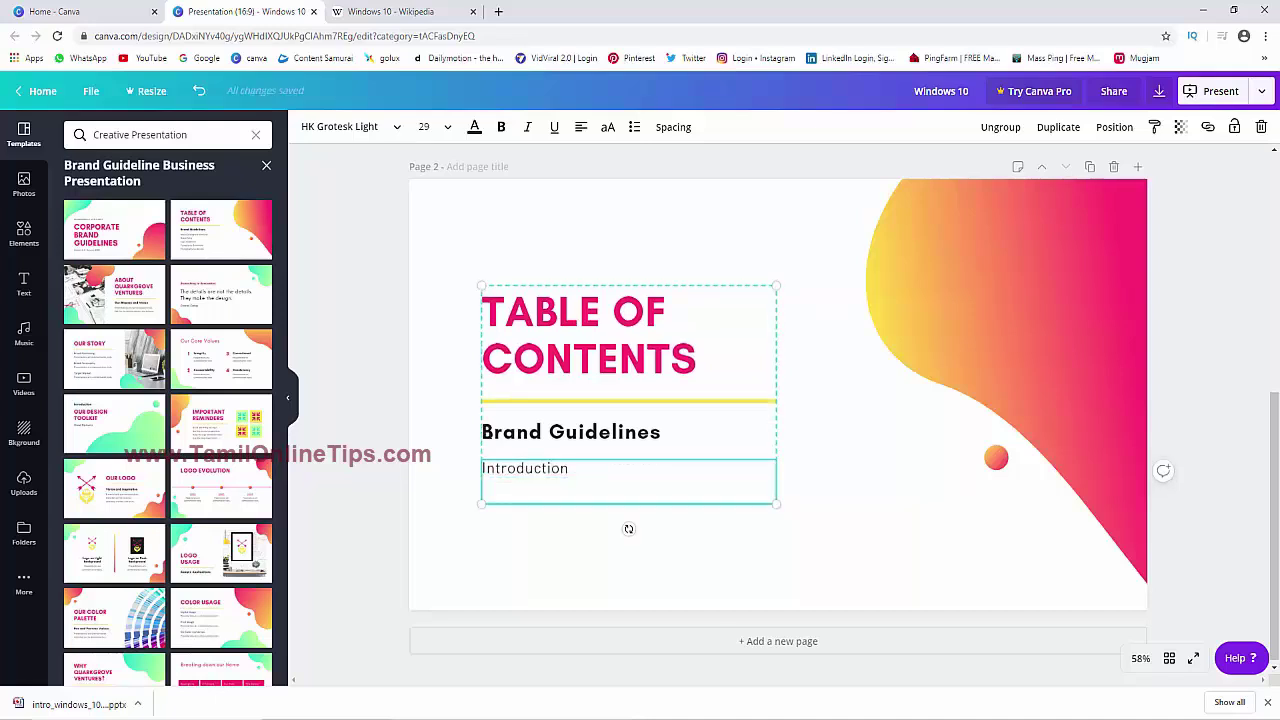
pyautogui.write('Version')
pyautogui.press('Return')
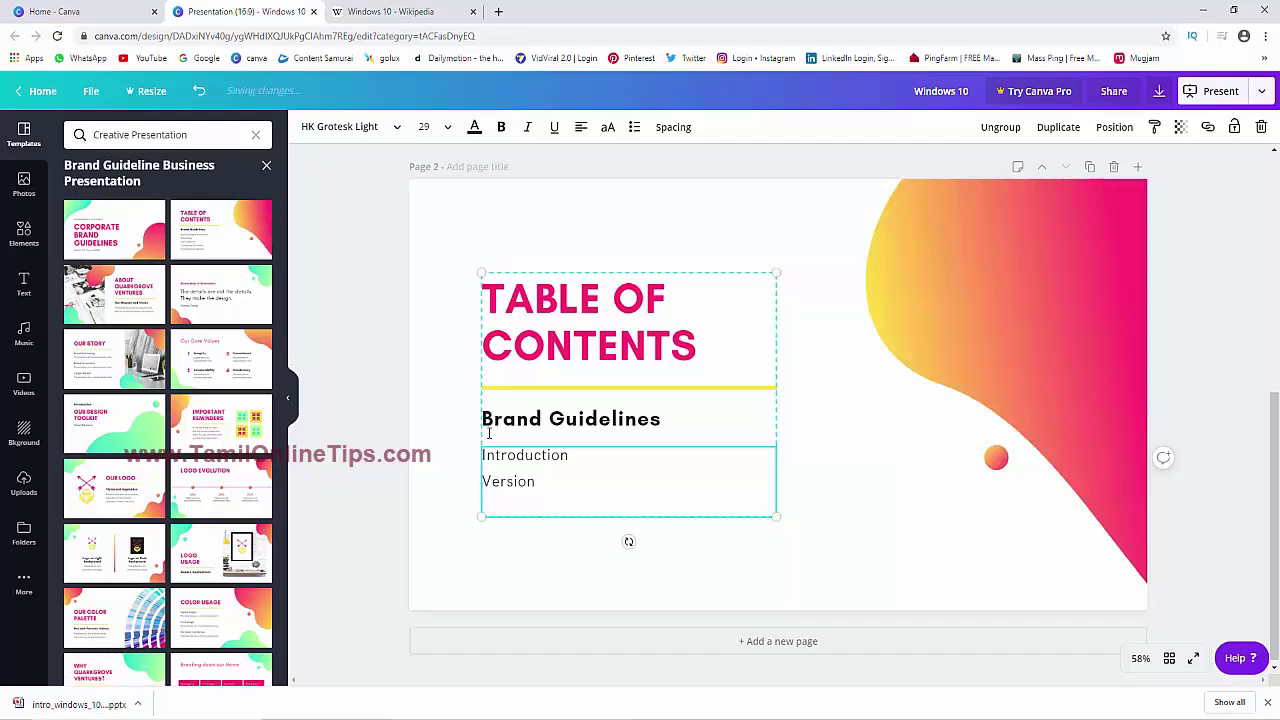
# Add Existing Matter and New Matter with Year as the remaining list lines
pyautogui.write('Existing')
pyautogui.write(' Matter')
pyautogui.press('Return')
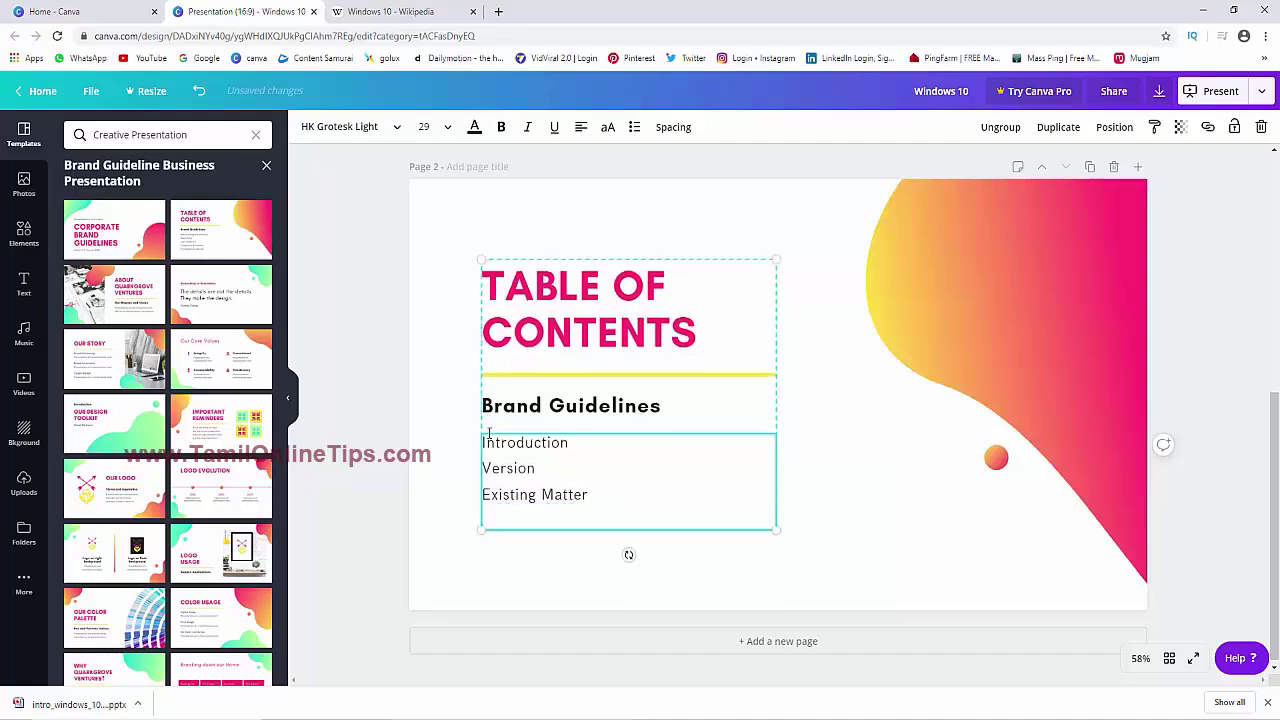
pyautogui.write('New Matter with v')
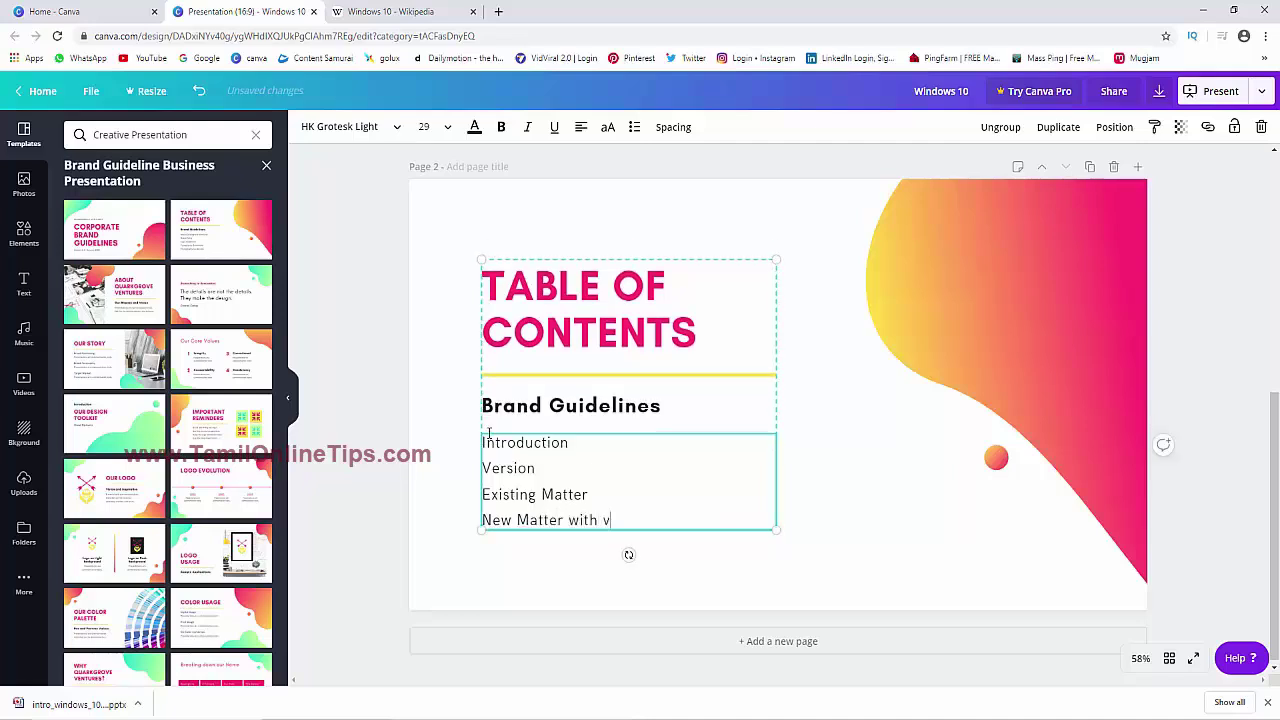
pyautogui.press('BackSpace')
pyautogui.write('Year')
pyautogui.press('Return')
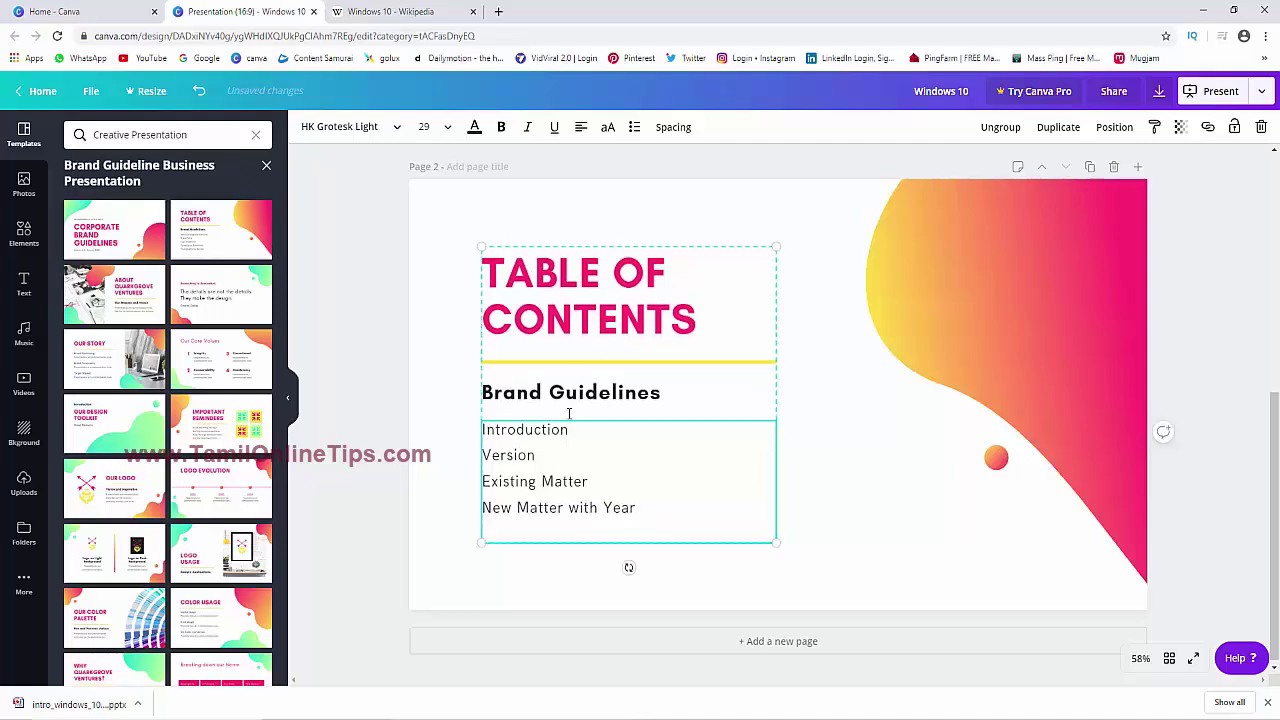
# Delete the Brand Guidelines heading and reselect the contents list
pyautogui.click(615, 410)
pyautogui.moveTo(660, 392); pyautogui.dragTo(543, 392)
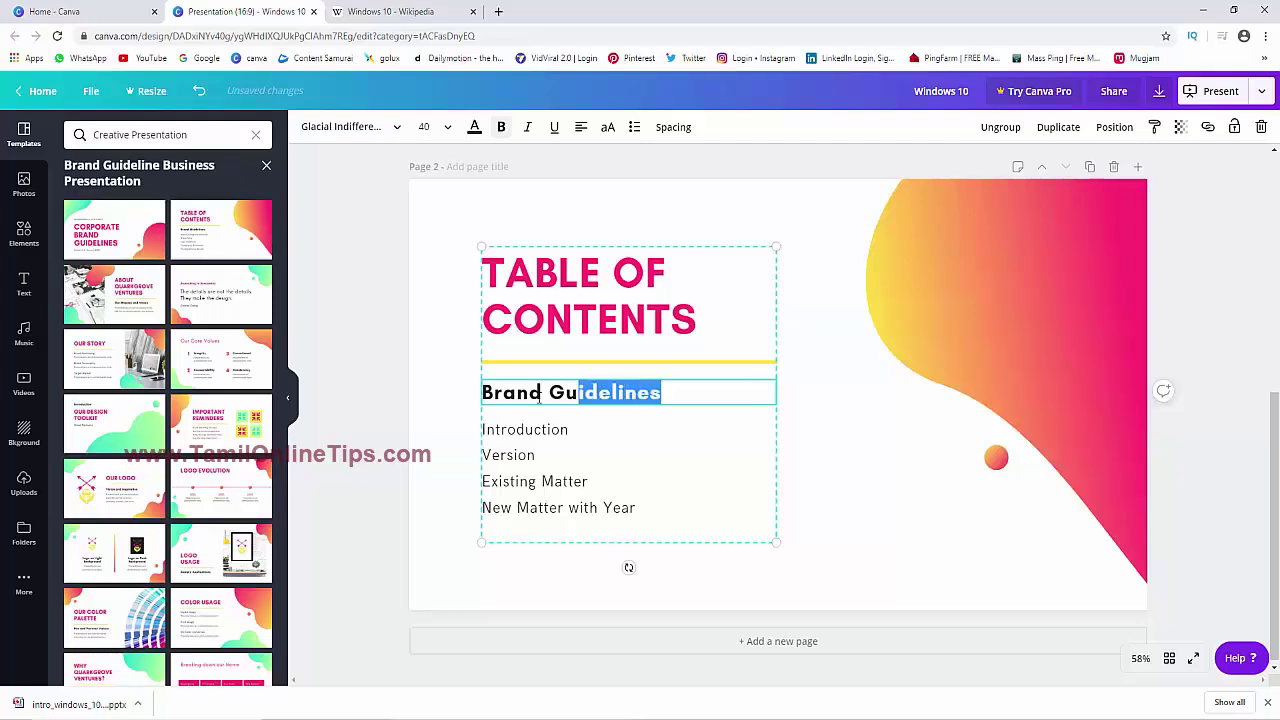
pyautogui.press('BackSpace')
pyautogui.press('BackSpace')
pyautogui.press('BackSpace')
pyautogui.press('BackSpace')
pyautogui.press('BackSpace')
pyautogui.press('BackSpace')
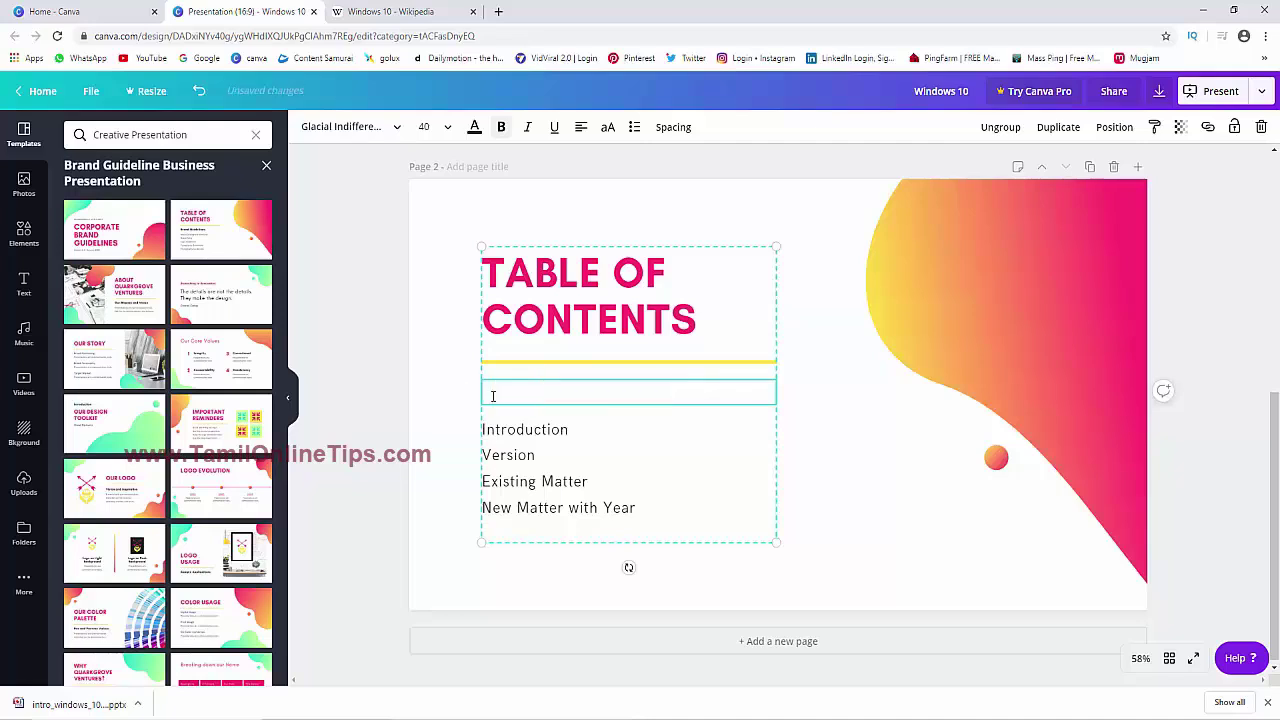
pyautogui.click(849, 423)
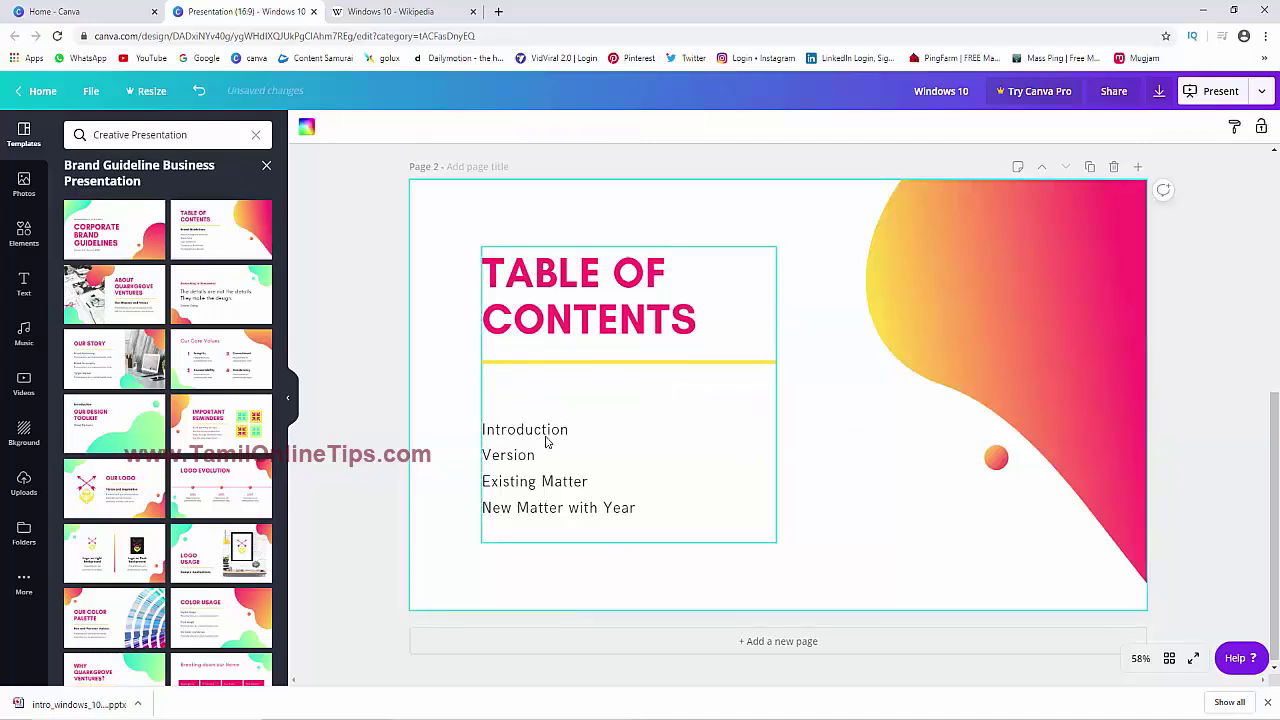
pyautogui.click(546, 441)
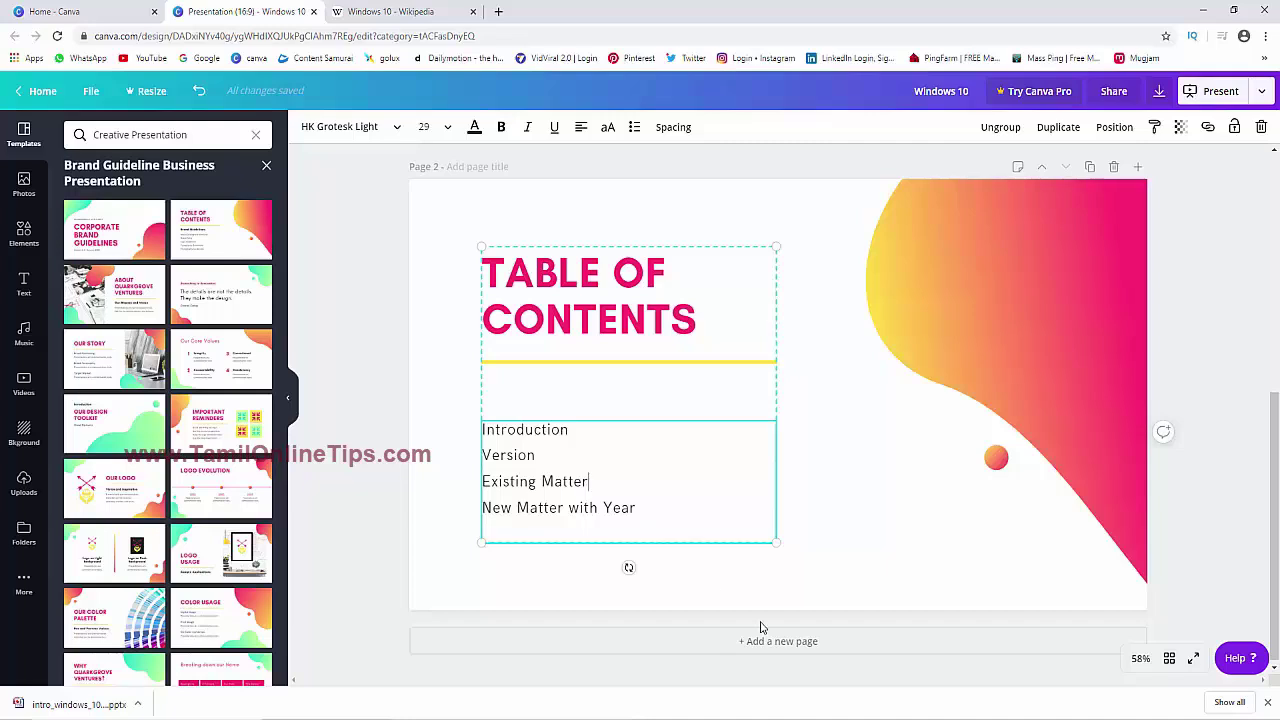
# Add page 3 with Important Reminders and page 4 with the Logo Usage layout
pyautogui.click(805, 644)
pyautogui.click(220, 420)
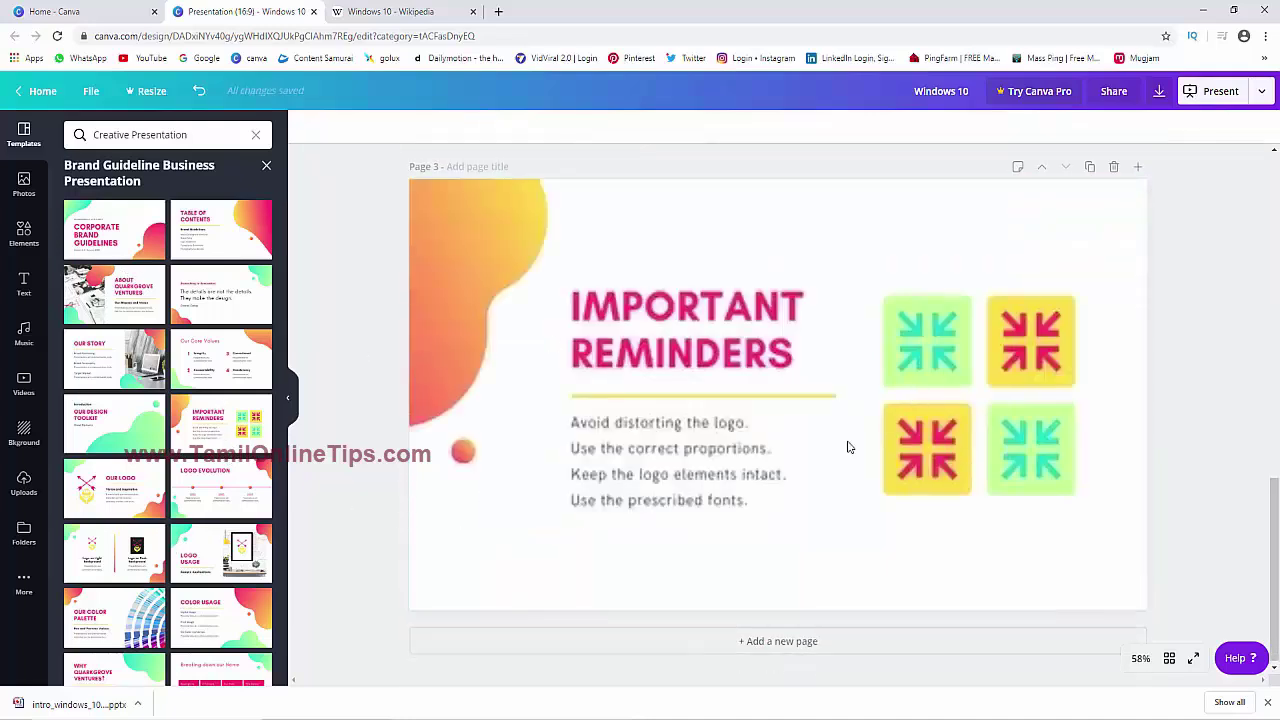
pyautogui.click(805, 640)
pyautogui.click(220, 555)
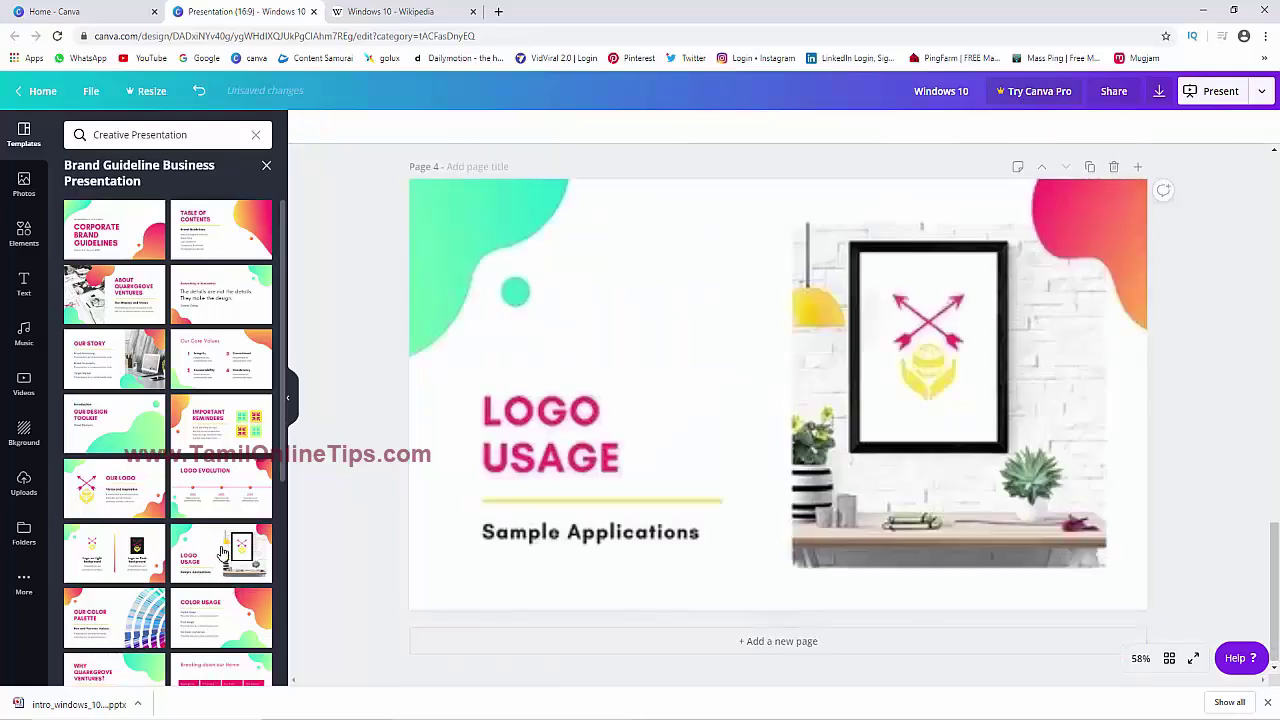
# Try removing the watermark from page 4's logo and dismiss the premium prompt
pyautogui.click(760, 383)
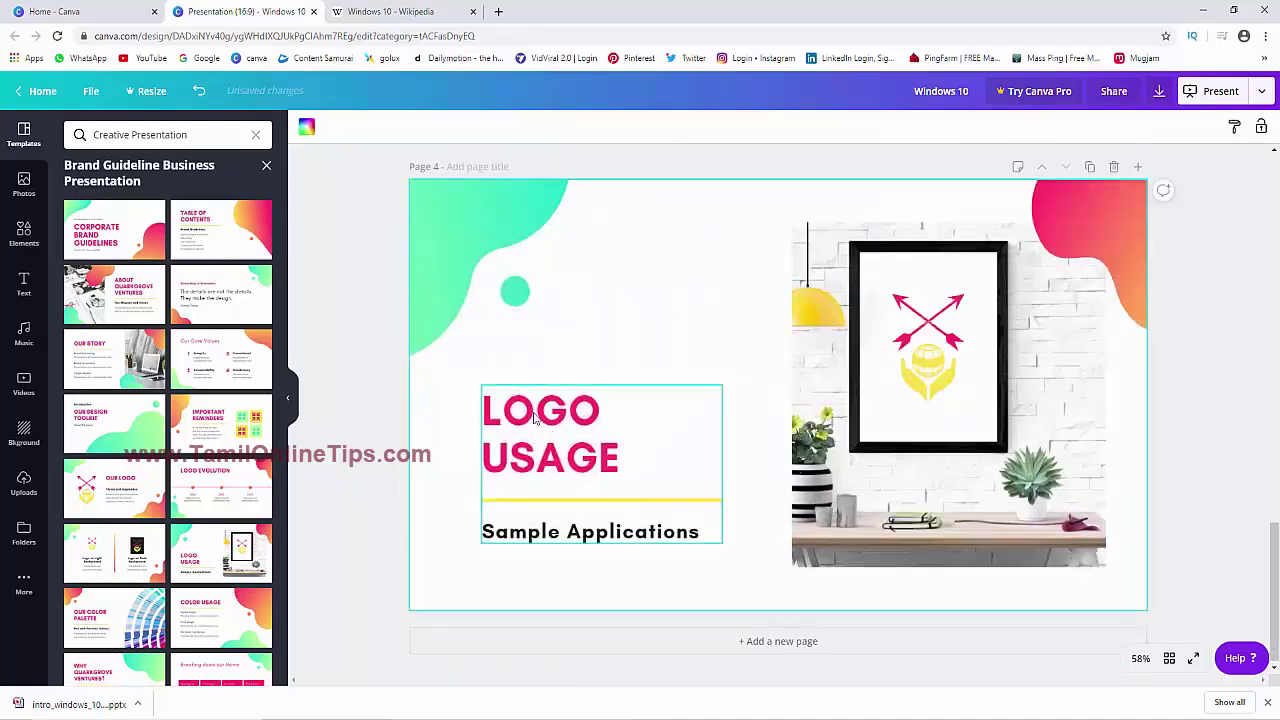
pyautogui.click(925, 342)
pyautogui.click(928, 392)
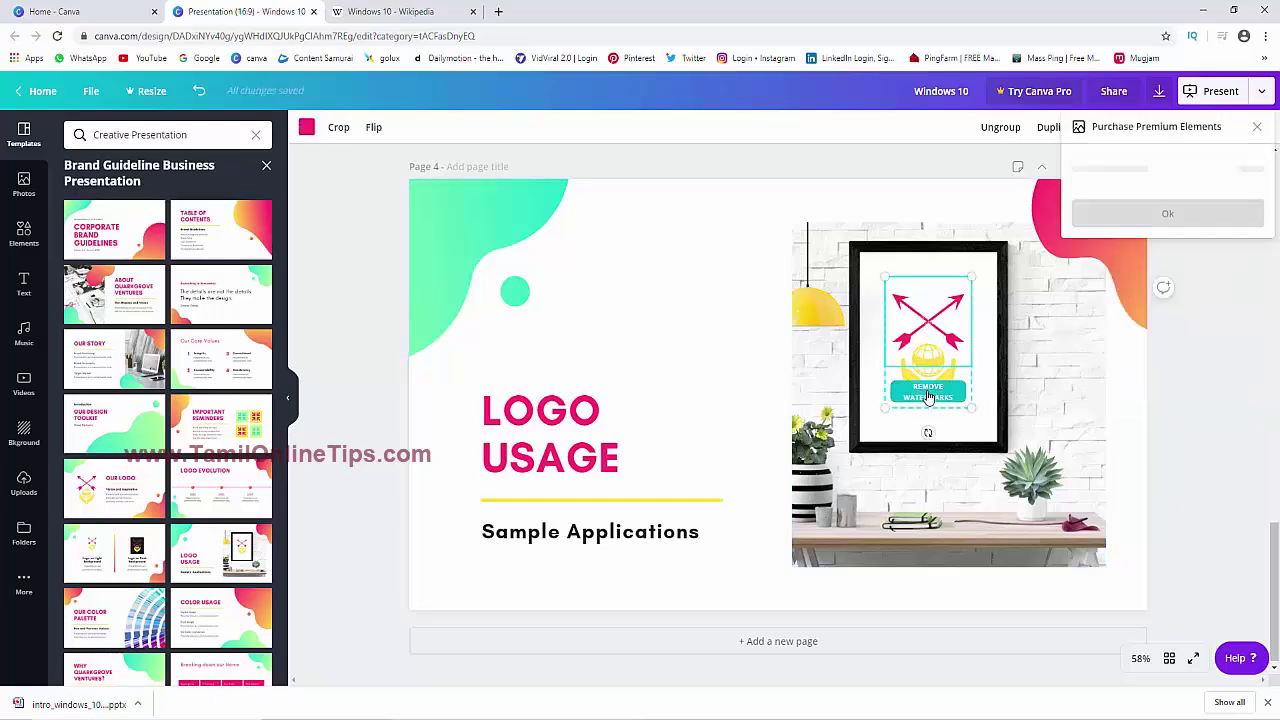
pyautogui.click(1257, 126)
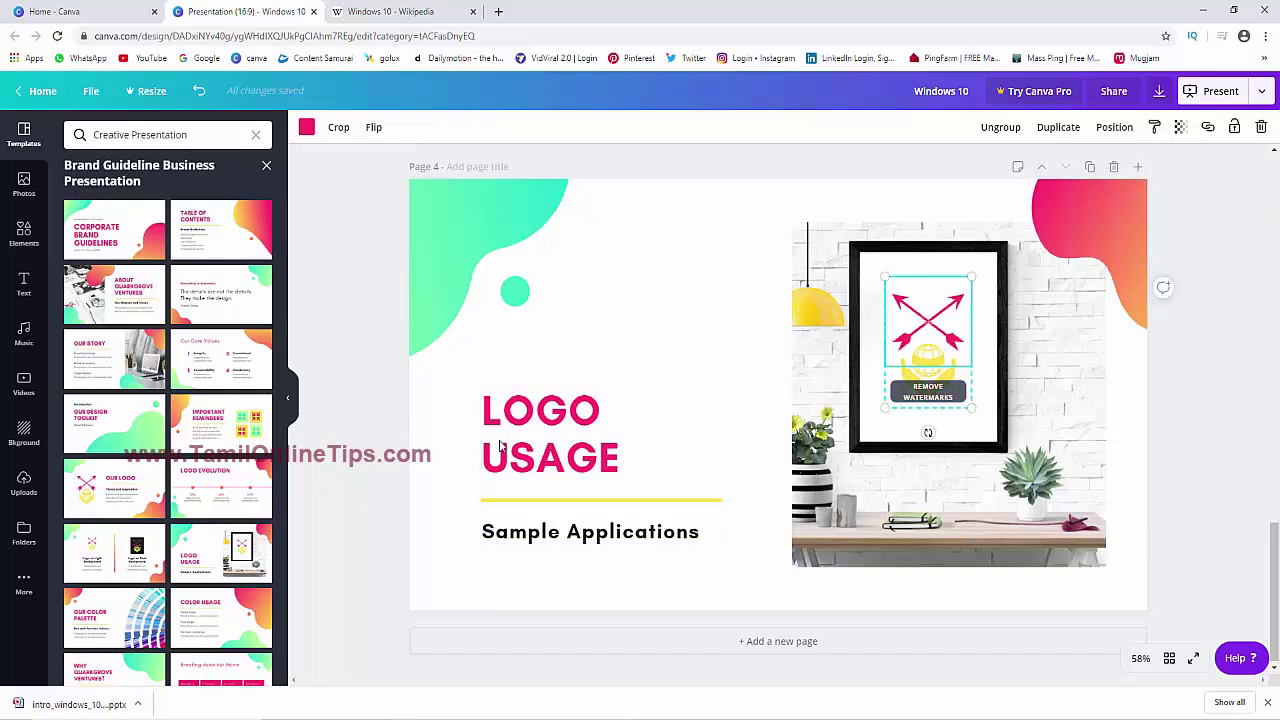
pyautogui.click(600, 463)
# Apply the Corporate Brand Guidelines cover to page 4 and scroll back to page 1
pyautogui.click(114, 228)
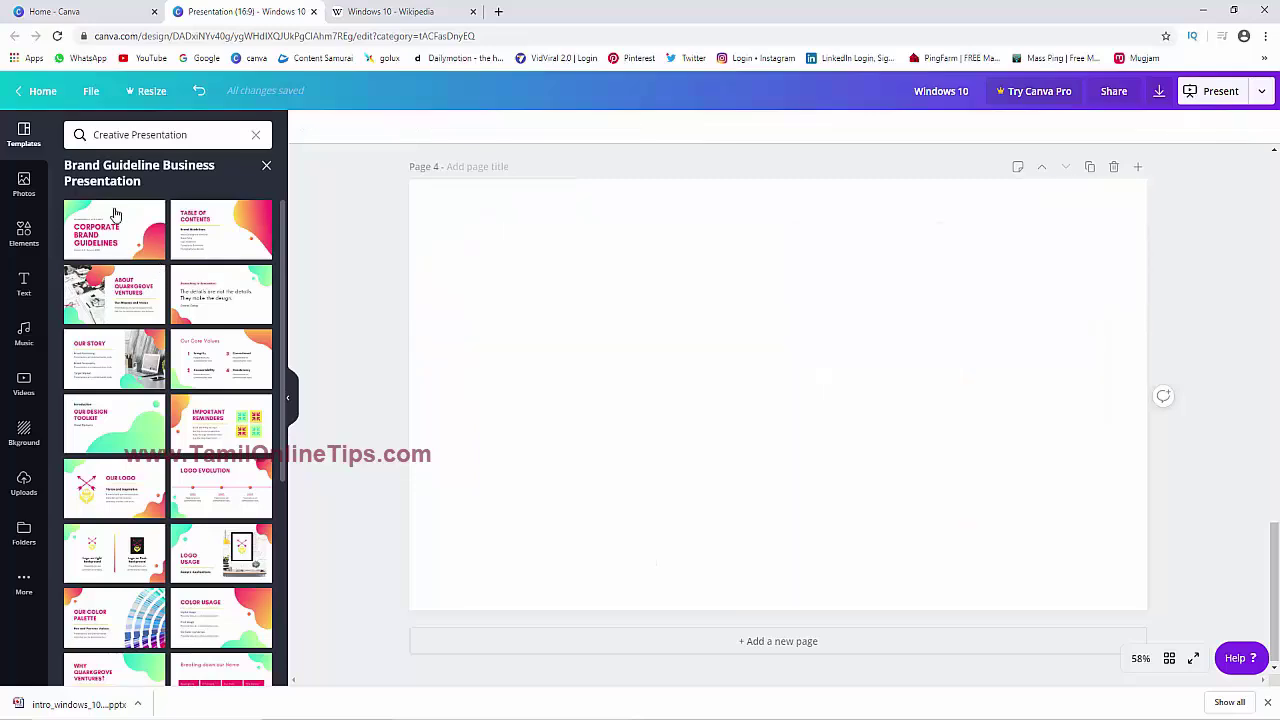
pyautogui.scroll(2, 815, 543)
pyautogui.scroll(10, 815, 543)
pyautogui.scroll(5, 815, 543)
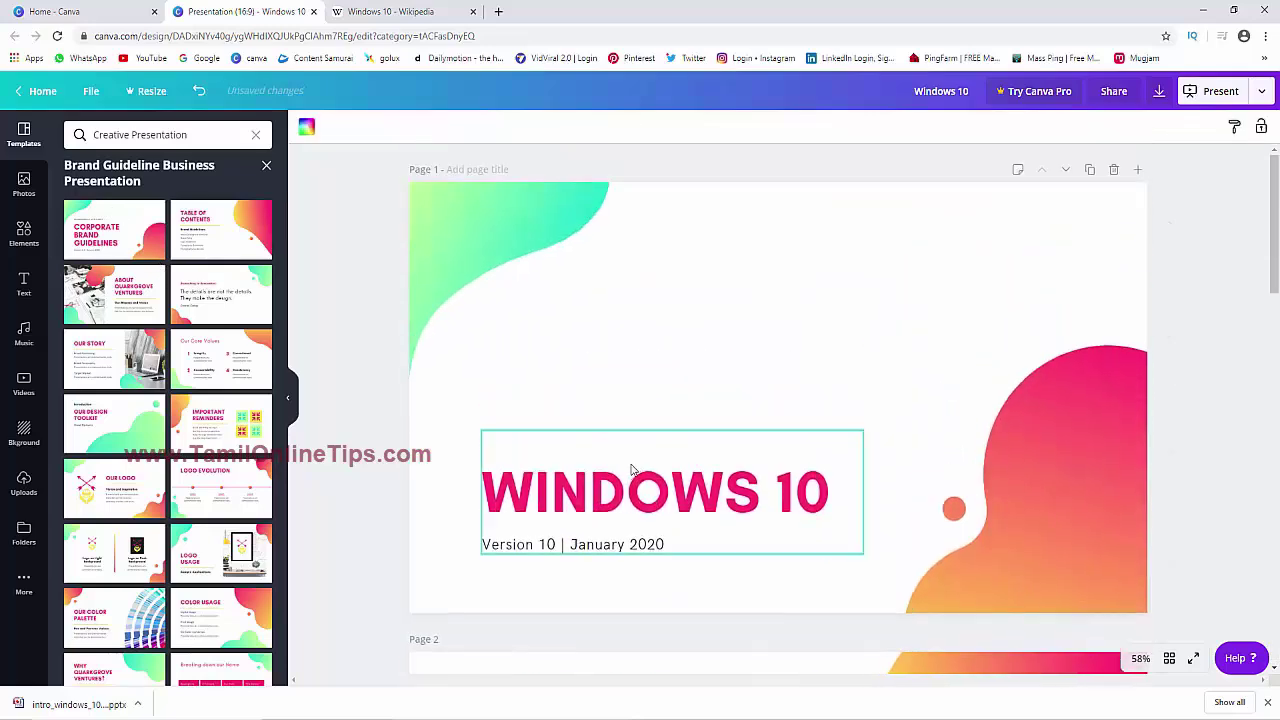
# Make the WINDOWS 10 title text yellow
pyautogui.click(635, 472)
pyautogui.doubleClick(508, 500)
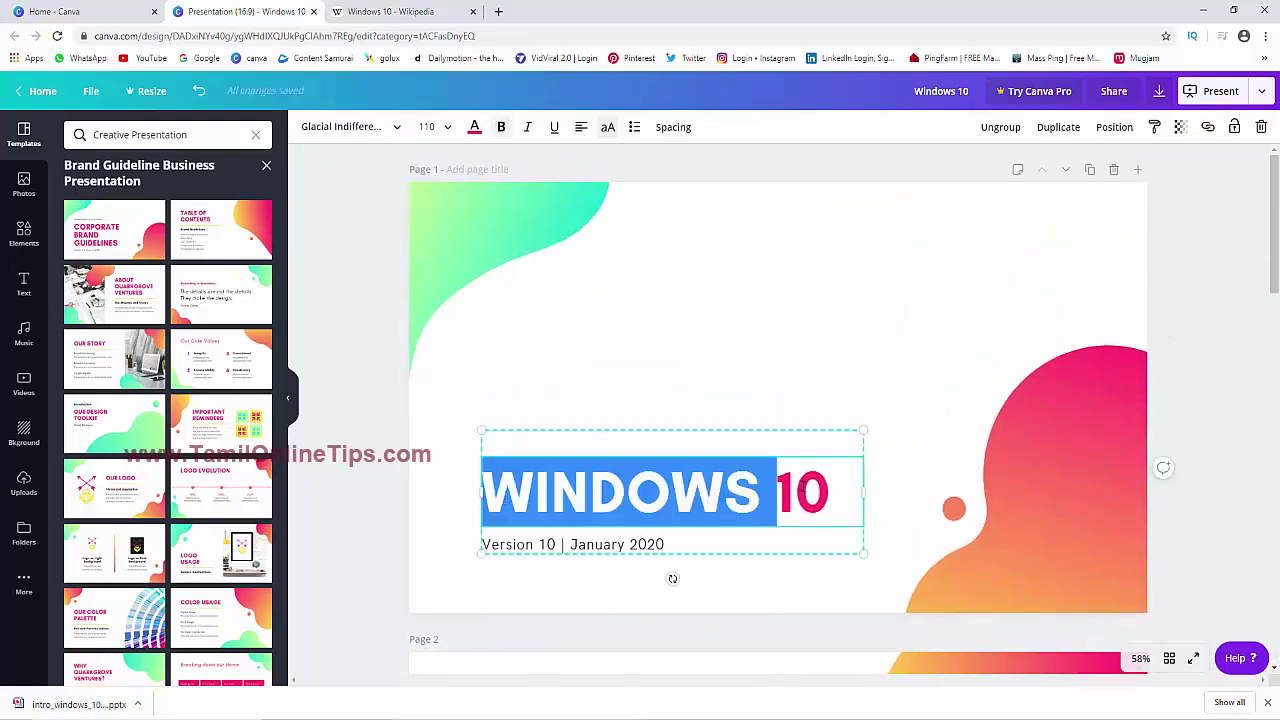
pyautogui.moveTo(830, 490); pyautogui.dragTo(488, 481)
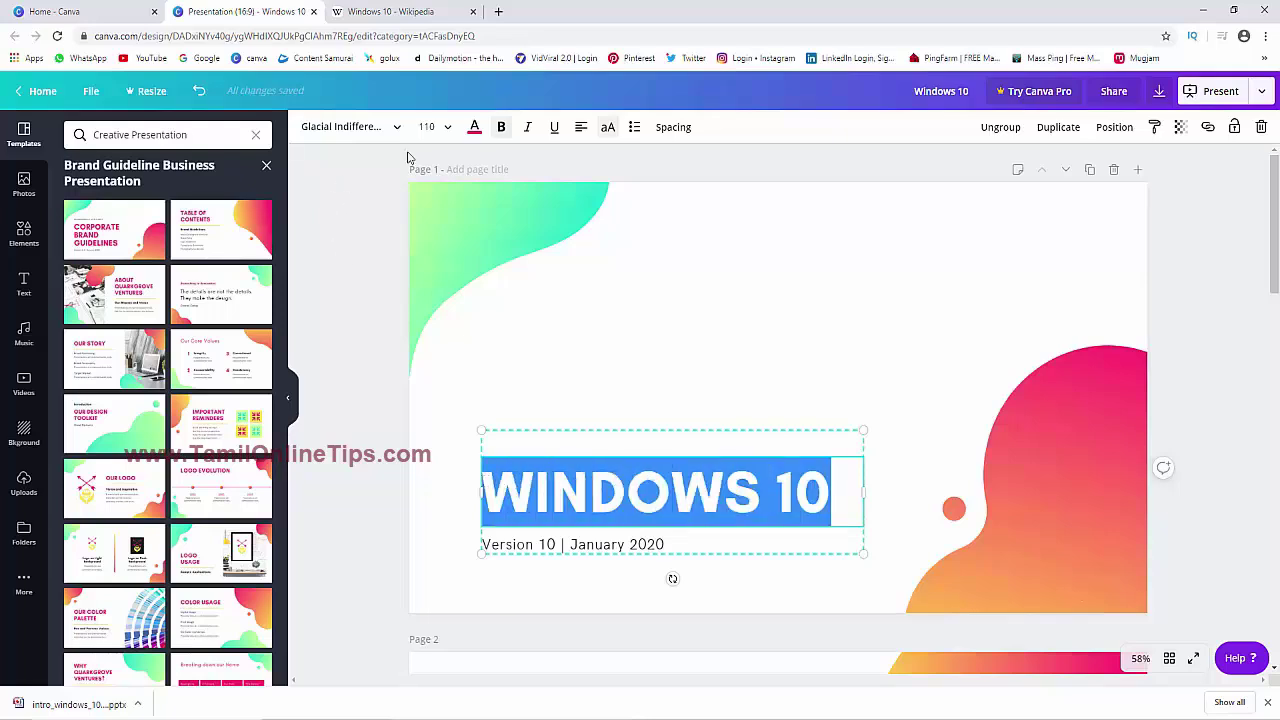
pyautogui.click(474, 127)
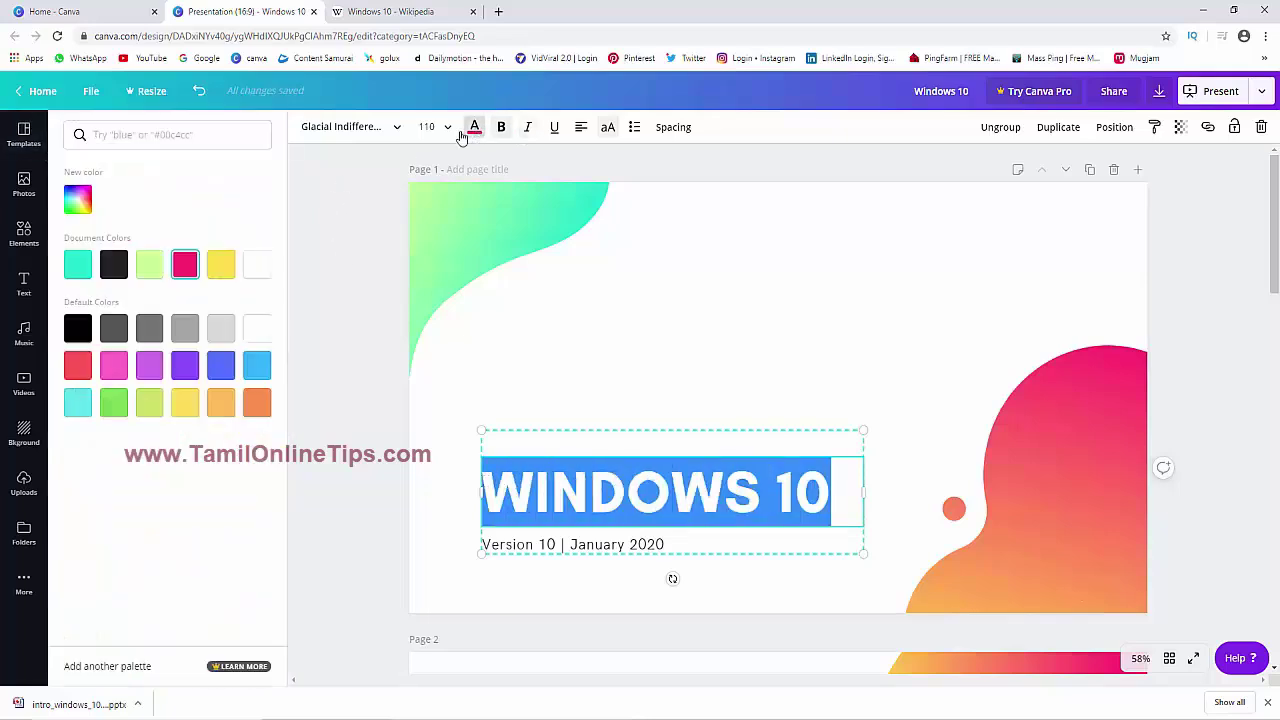
pyautogui.click(221, 263)
pyautogui.click(932, 390)
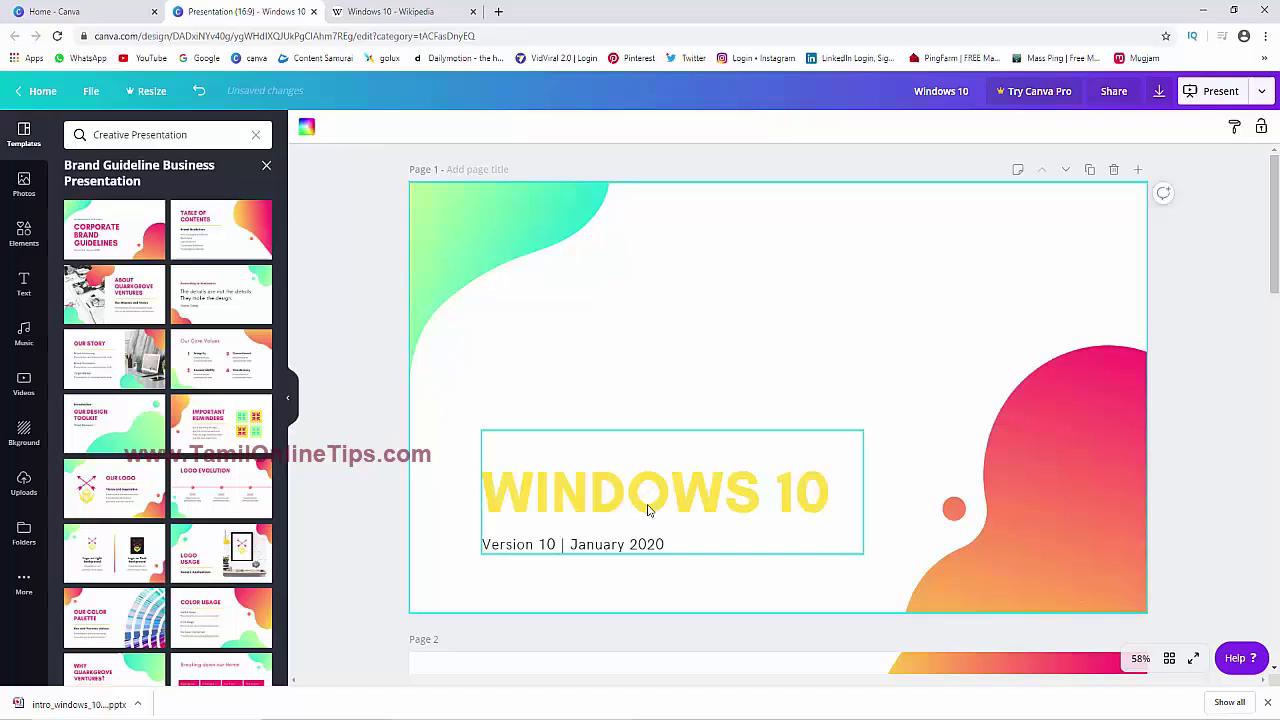
# Set the title font to Abhaya Libre ExtraBold at size 32
pyautogui.click(812, 502)
pyautogui.moveTo(830, 497); pyautogui.dragTo(483, 497)
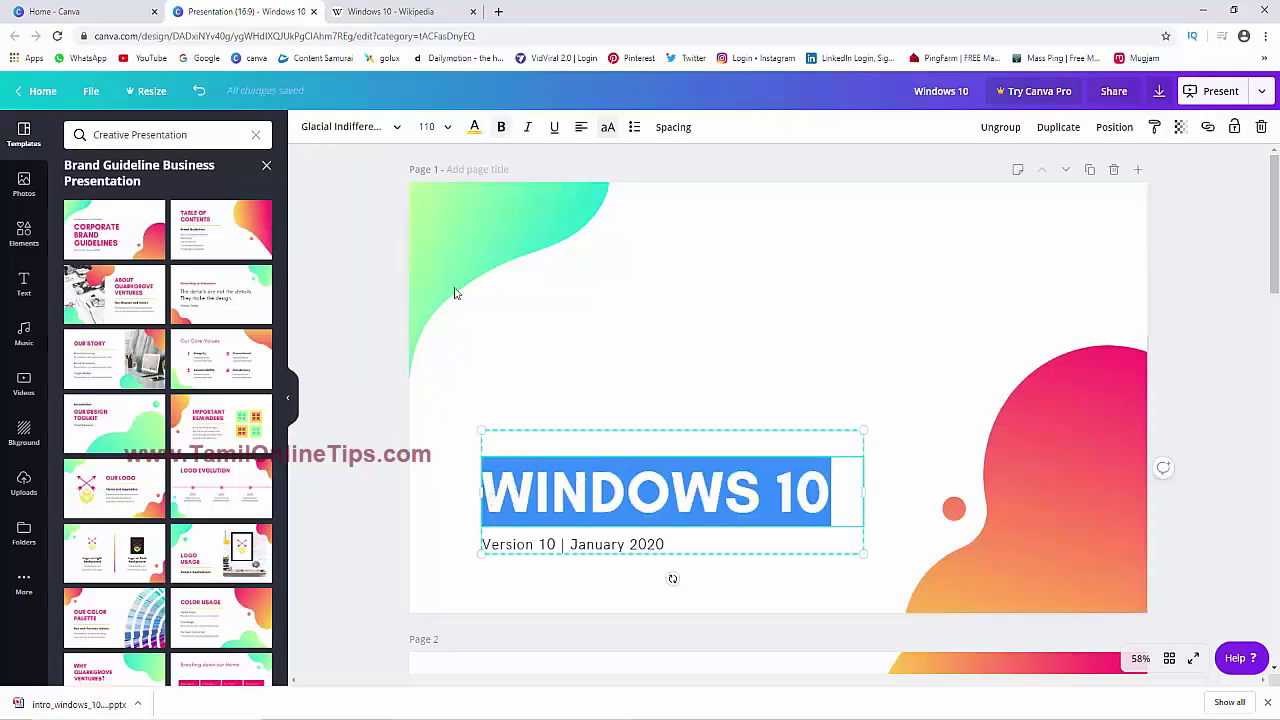
pyautogui.click(403, 130)
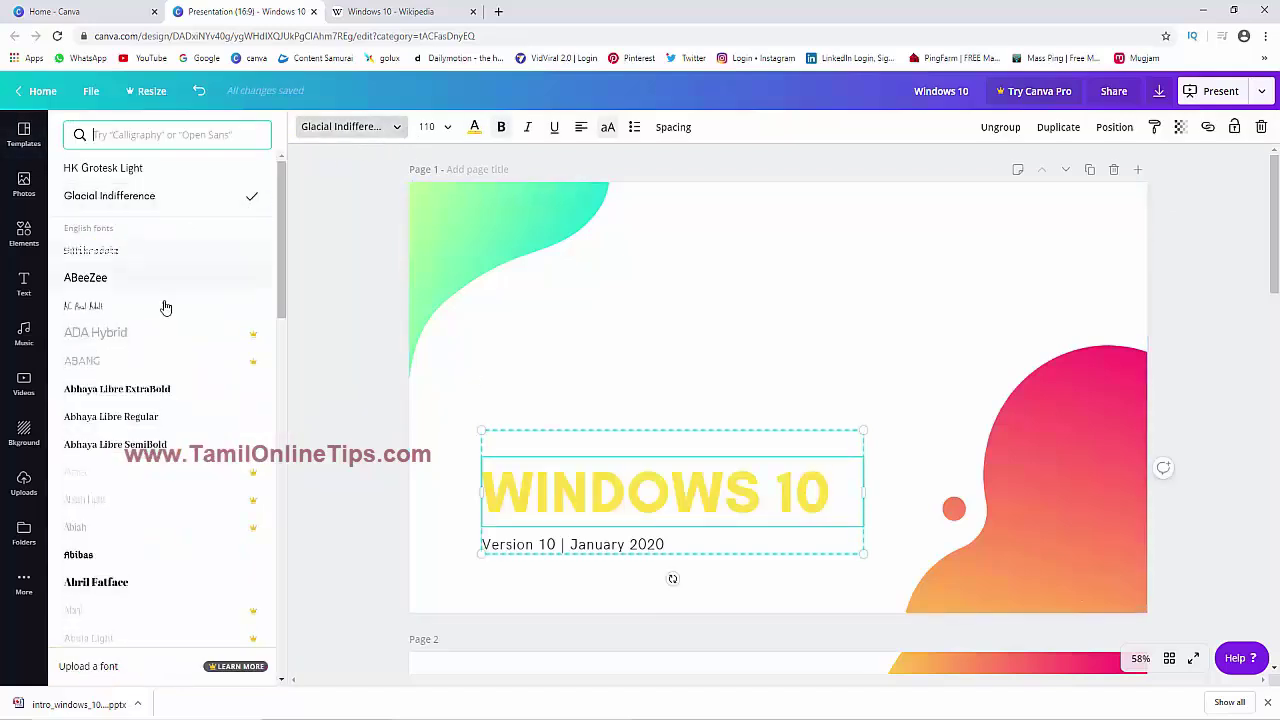
pyautogui.click(146, 392)
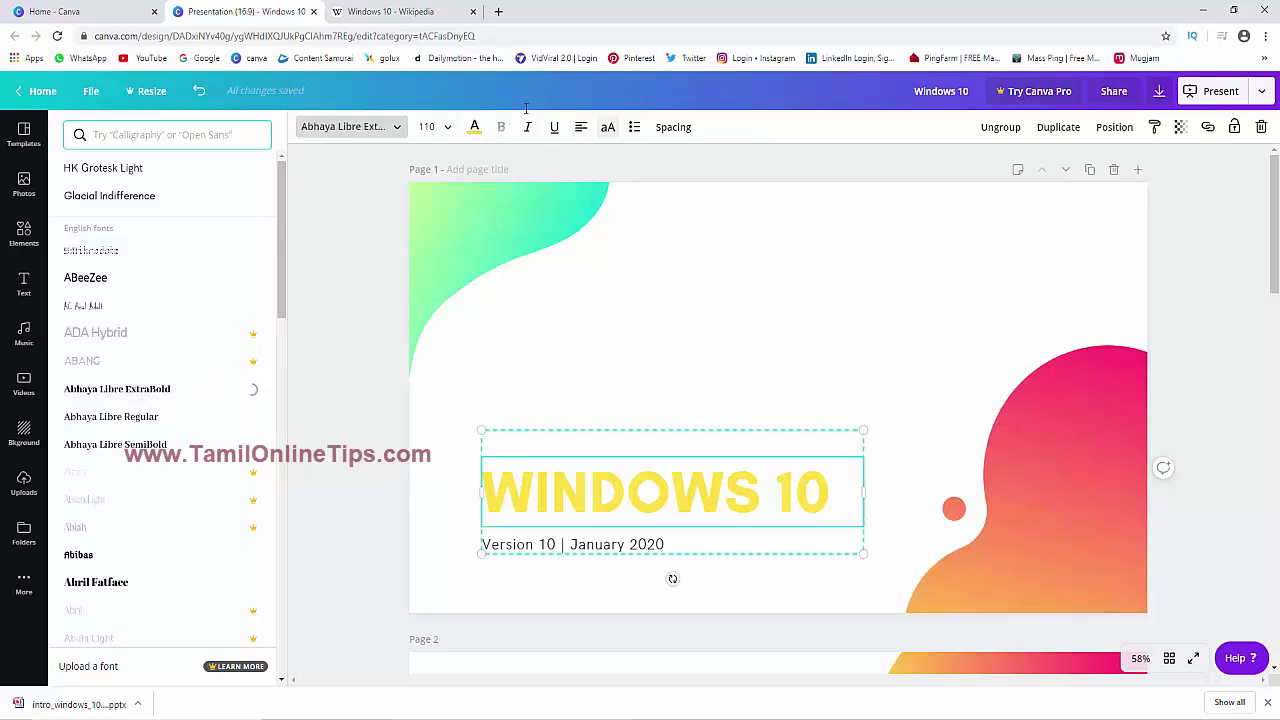
pyautogui.click(438, 128)
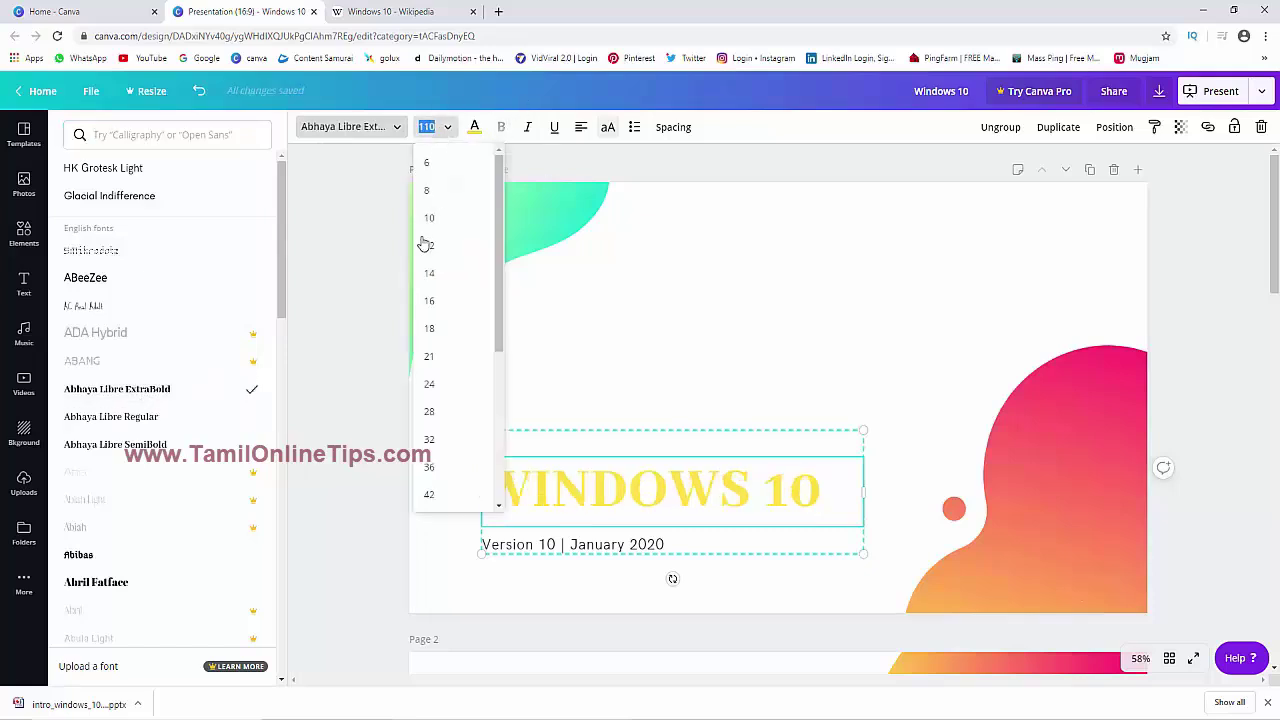
pyautogui.click(430, 440)
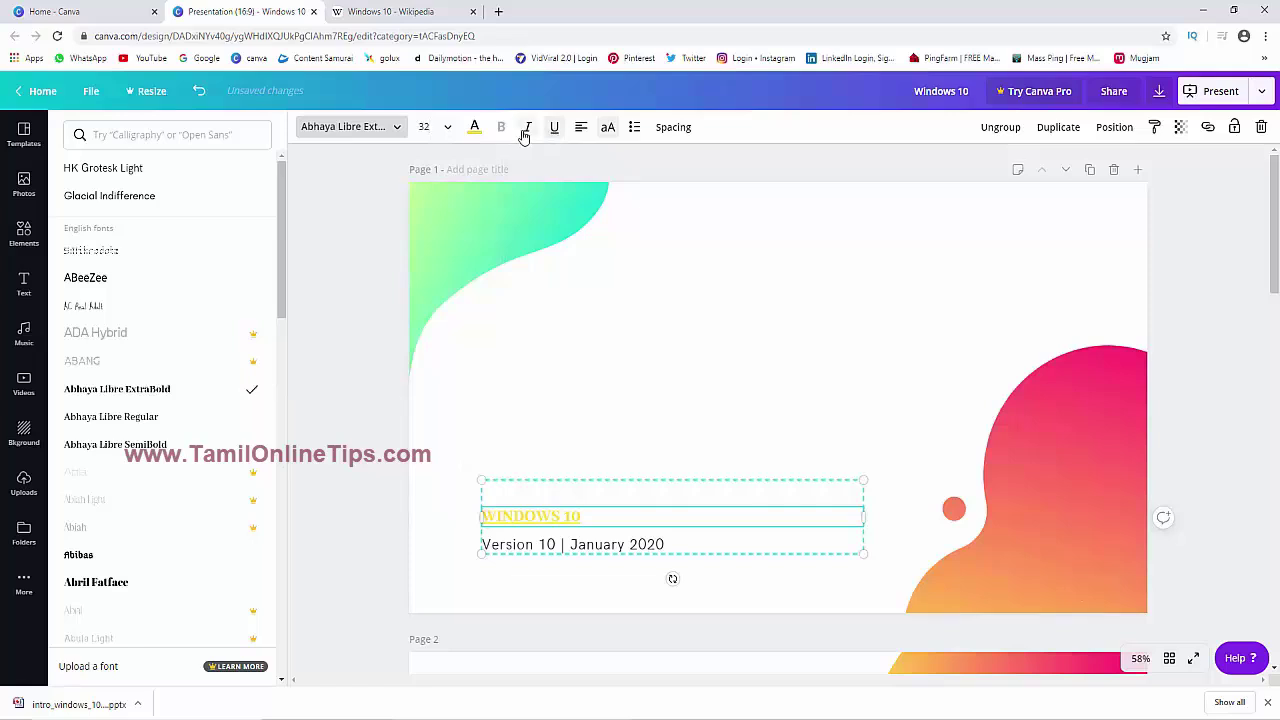
# Make the title italic and left-aligned with a bullet in front
pyautogui.click(580, 128)
pyautogui.click(580, 128)
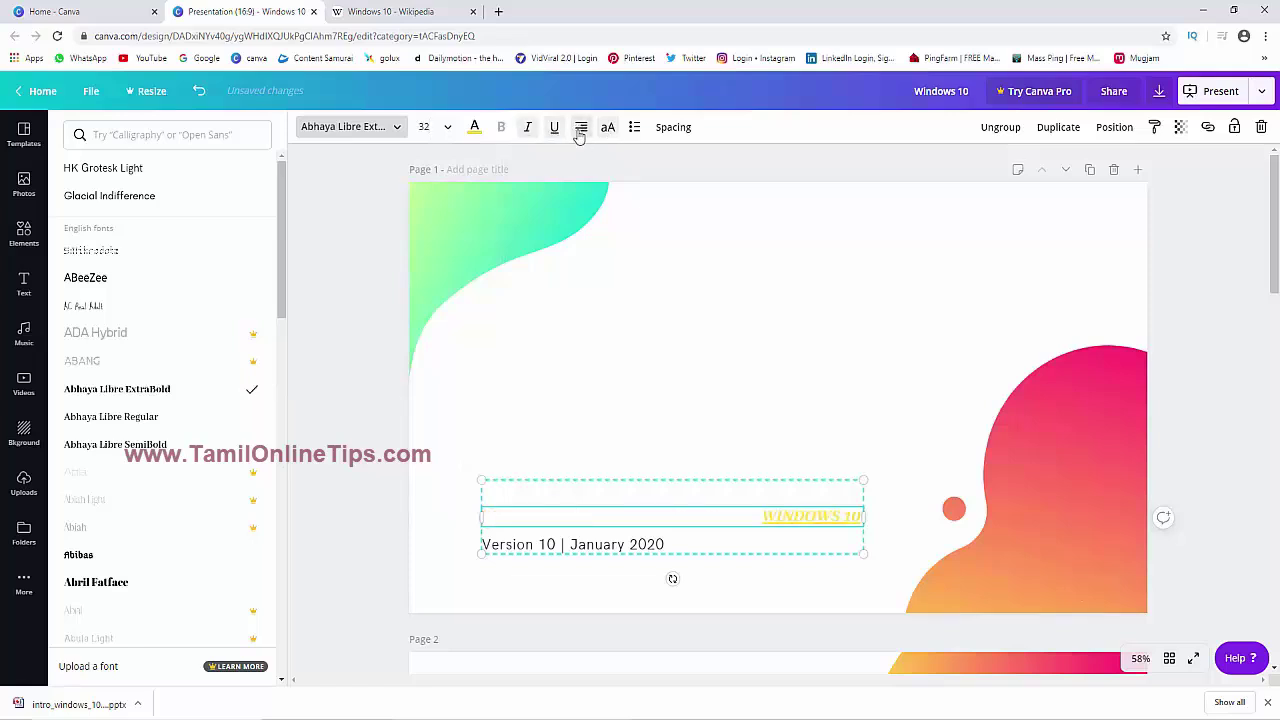
pyautogui.click(580, 128)
pyautogui.click(673, 127)
# Widen the title's letter spacing and increase its line height
pyautogui.click(634, 127)
pyautogui.click(673, 127)
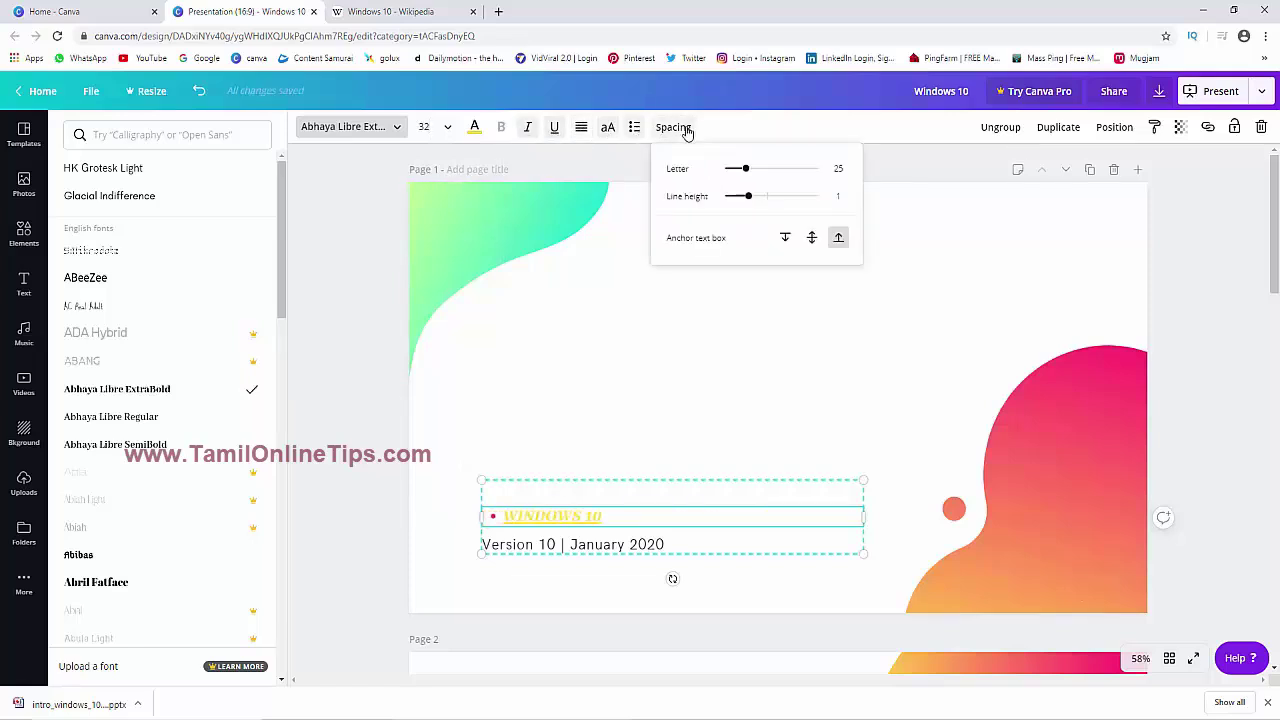
pyautogui.moveTo(745, 168); pyautogui.dragTo(774, 198)
pyautogui.click(795, 432)
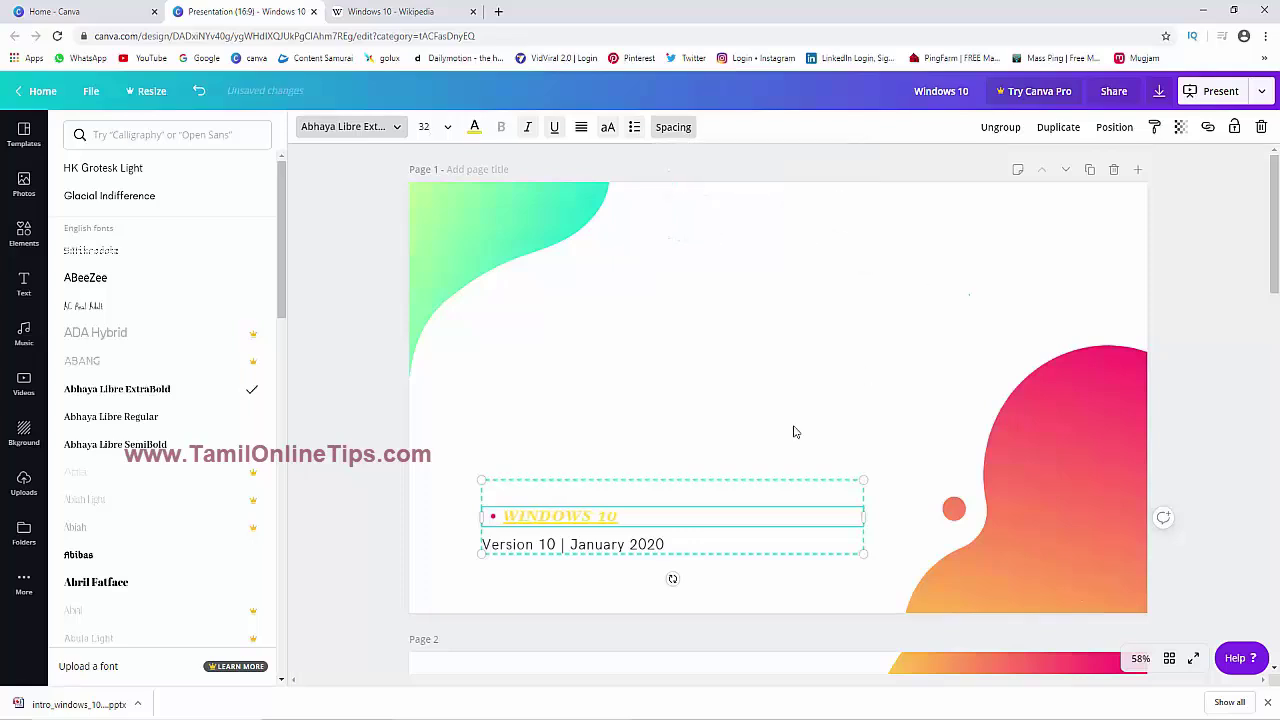
pyautogui.click(795, 432)
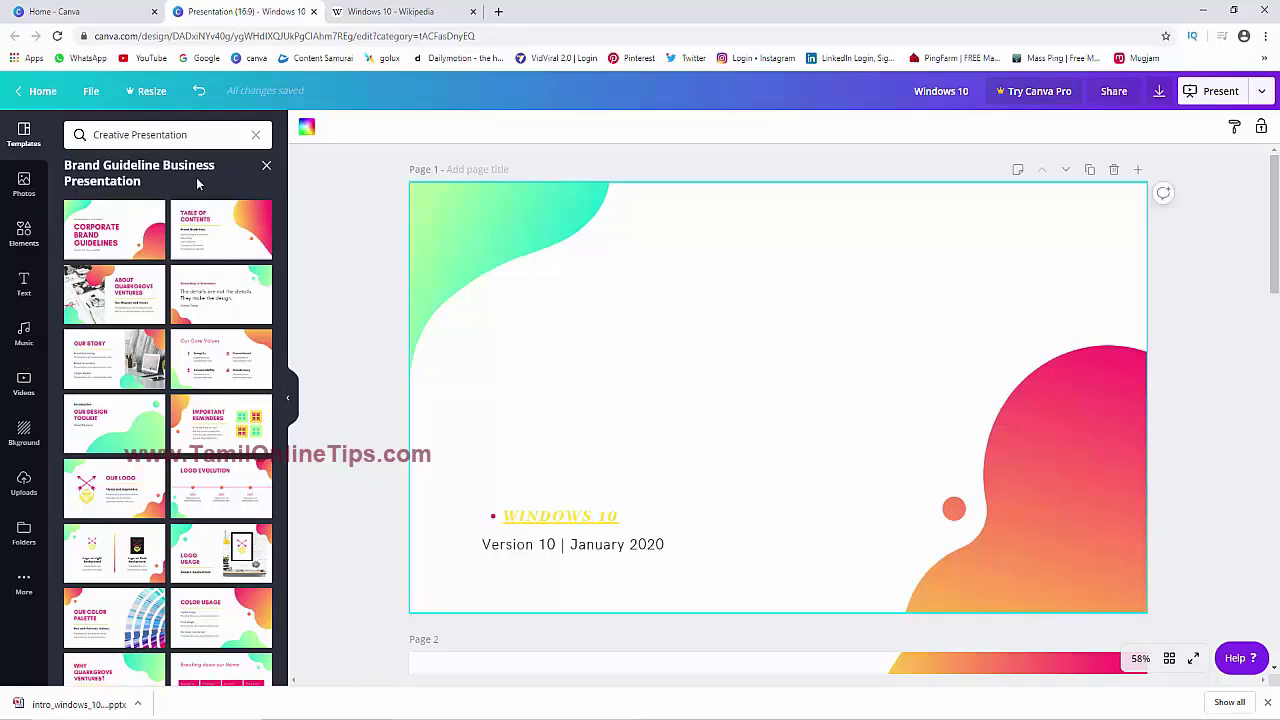
# From the Creative Presentation results, open Geometric Shapes Design Business Presentation and pick its mobile-app page
pyautogui.click(265, 165)
pyautogui.scroll(-3, 188, 540)
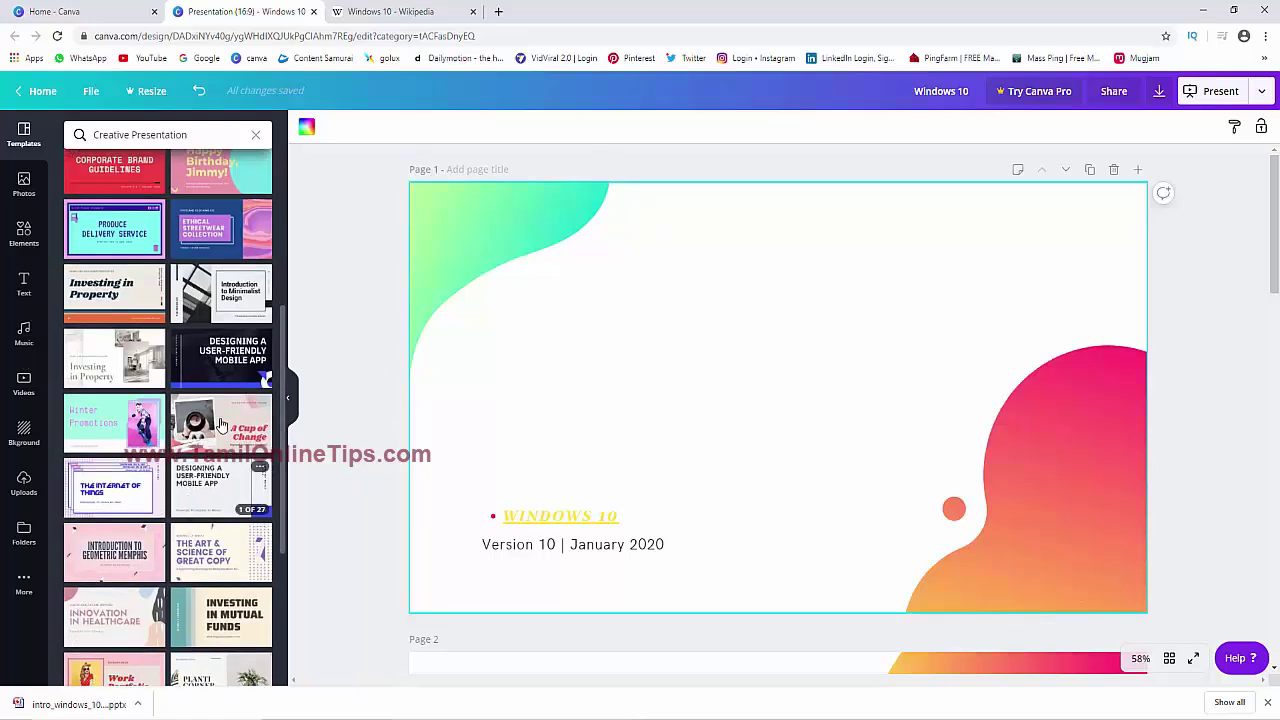
pyautogui.click(234, 360)
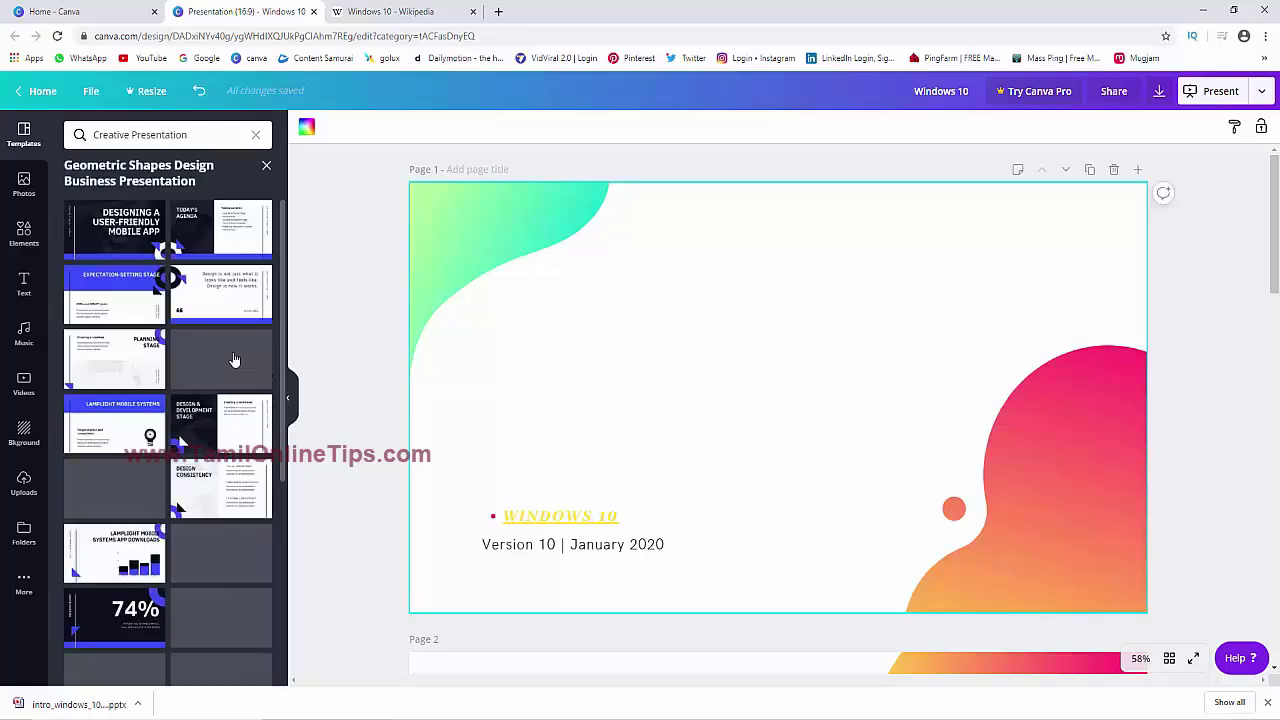
pyautogui.click(122, 240)
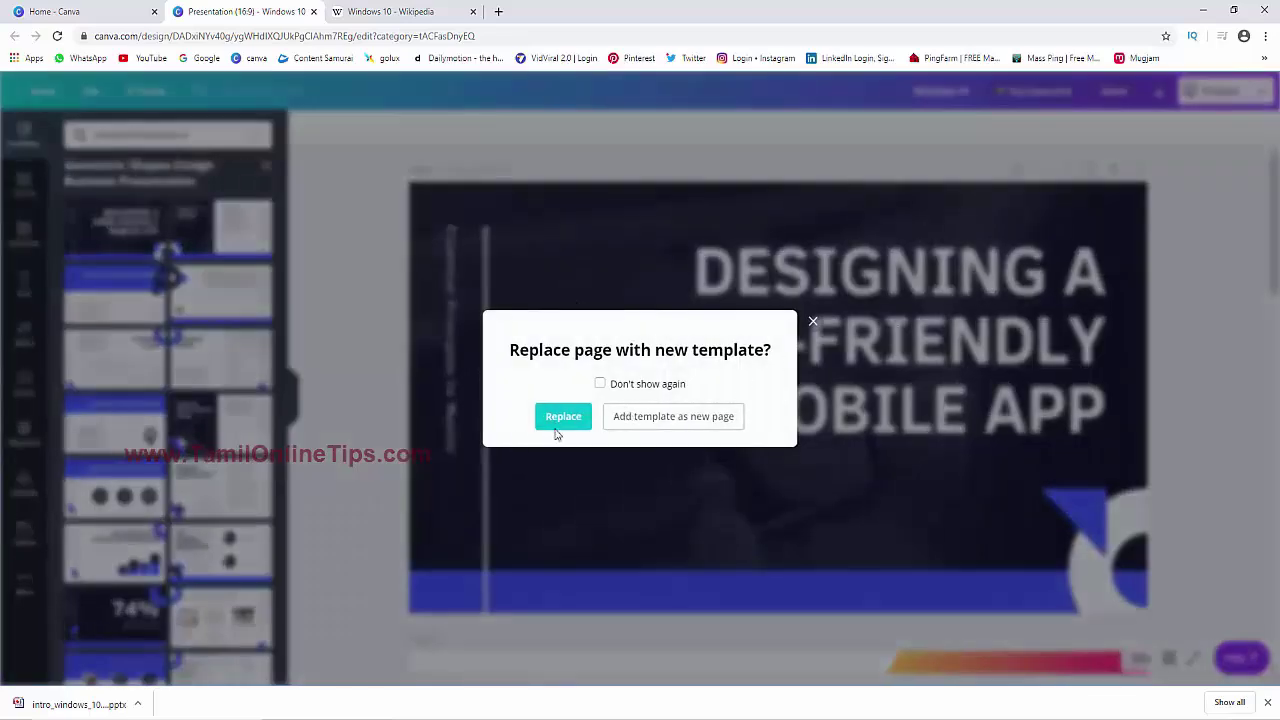
# Replace page 1 with the dark mobile-app layout and erase its old heading
pyautogui.click(556, 433)
pyautogui.click(610, 484)
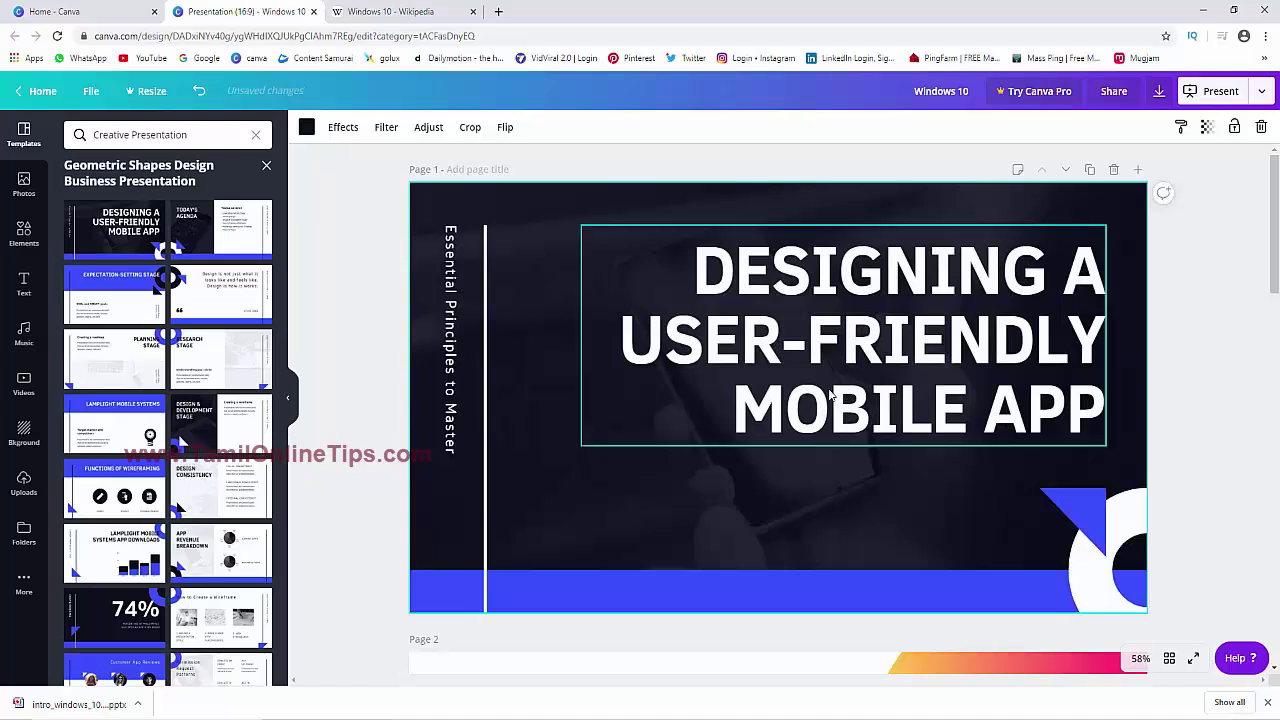
pyautogui.click(980, 333)
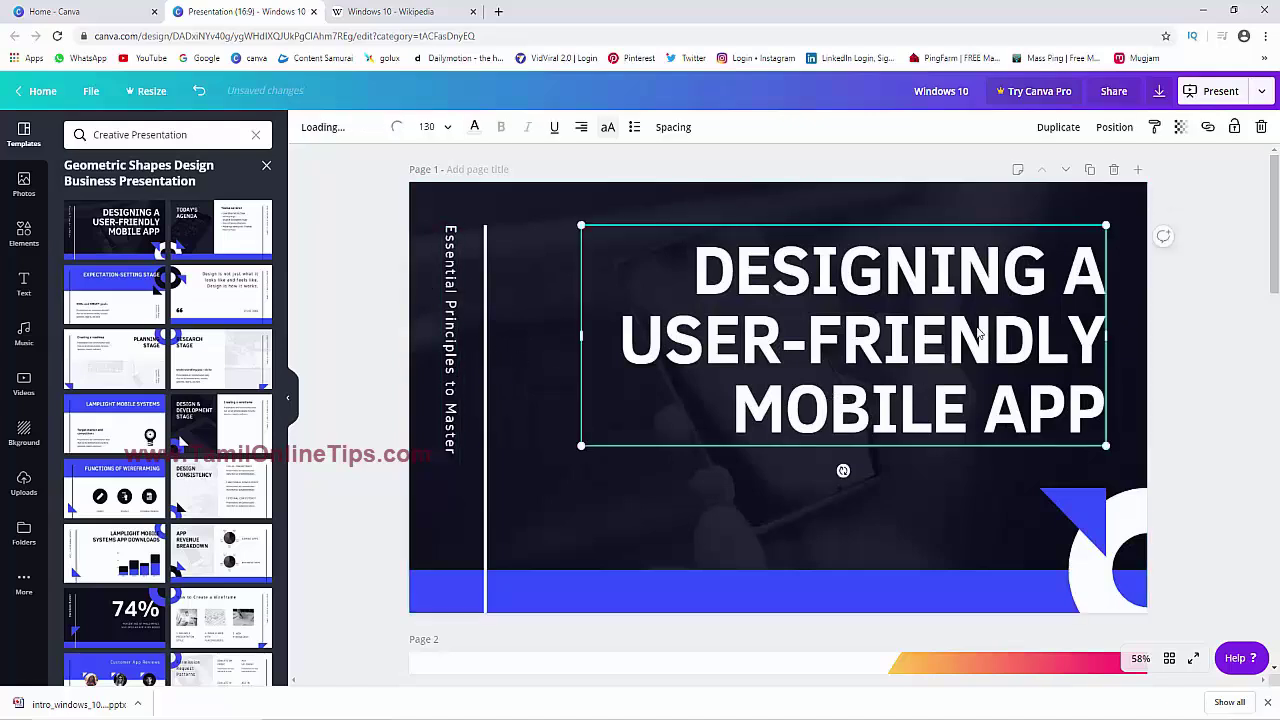
pyautogui.click(980, 333)
pyautogui.press('BackSpace')
pyautogui.press('BackSpace')
pyautogui.press('BackSpace')
pyautogui.press('BackSpace')
pyautogui.press('BackSpace')
pyautogui.press('BackSpace')
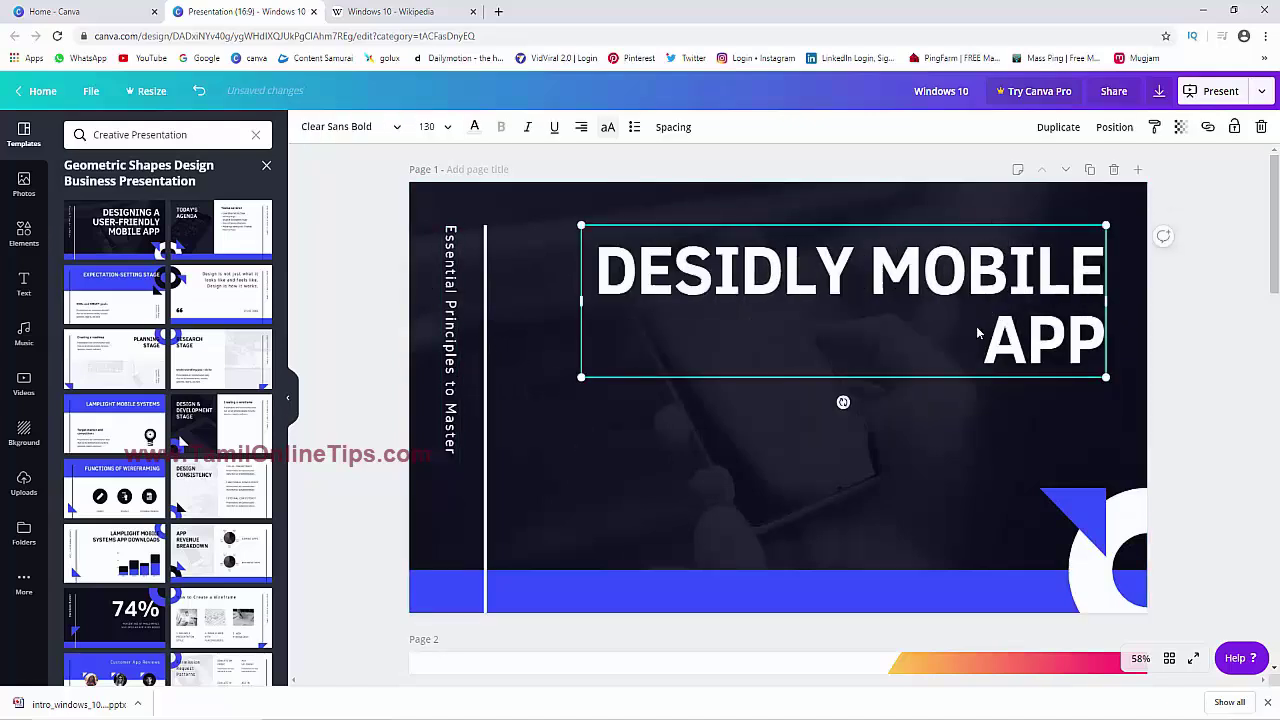
pyautogui.press('BackSpace')
pyautogui.press('BackSpace')
pyautogui.press('BackSpace')
pyautogui.press('Delete')
pyautogui.press('Delete')
pyautogui.press('Delete')
pyautogui.press('Delete')
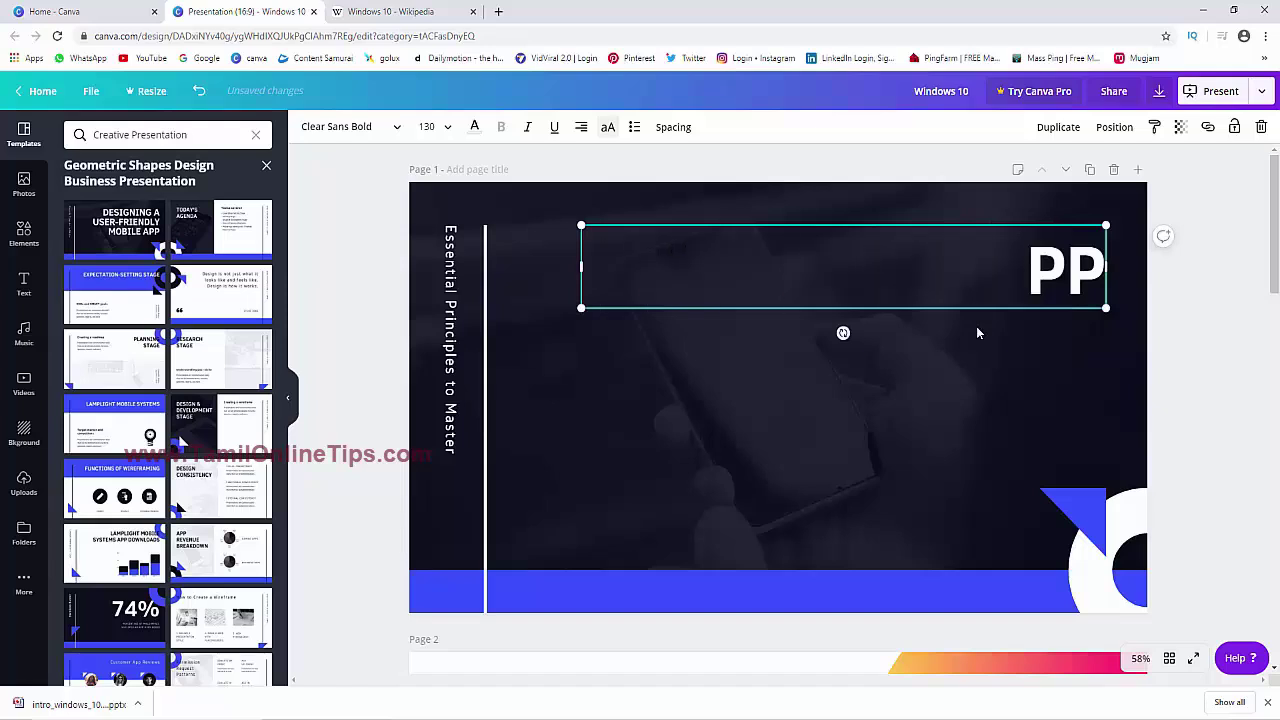
pyautogui.press('Delete')
pyautogui.press('Delete')
# Retitle the slide WINDOWS 10 and pick the Today's Agenda template
pyautogui.write('WINO')
pyautogui.press('BackSpace')
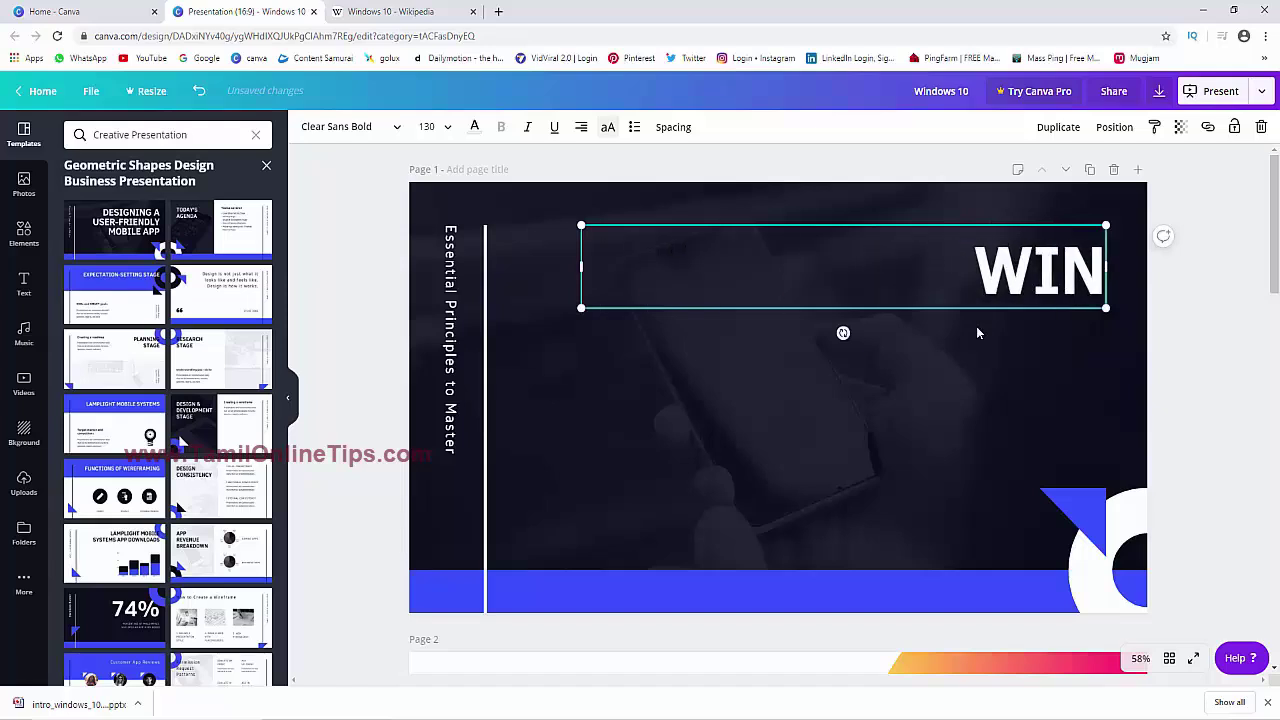
pyautogui.write('S')
pyautogui.press('BackSpace')
pyautogui.write('DOWS ')
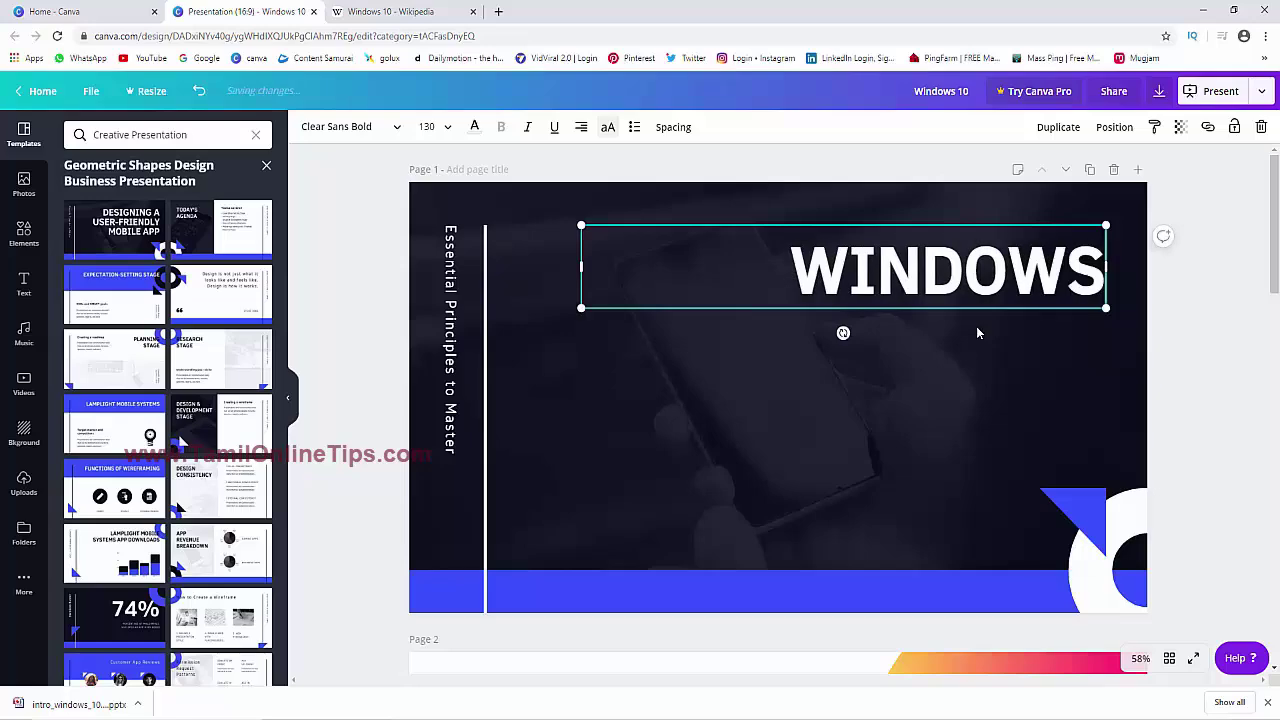
pyautogui.write('10')
pyautogui.press('Return')
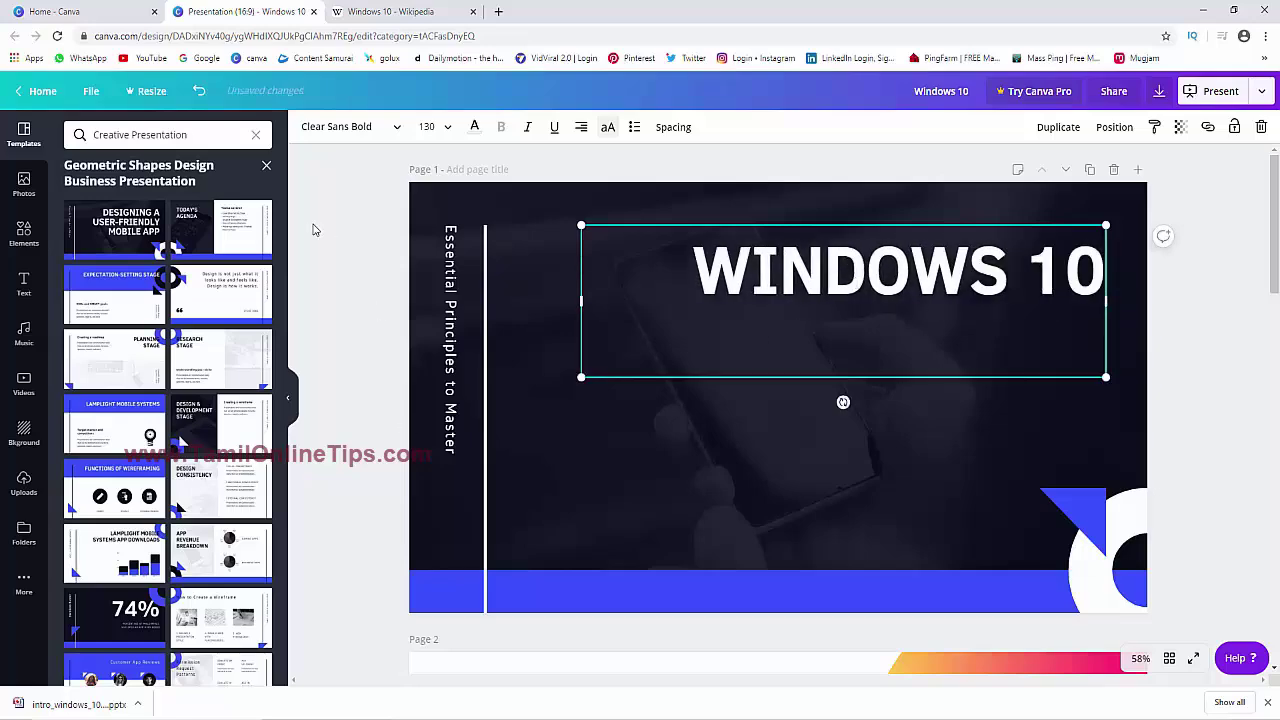
pyautogui.click(235, 230)
# Replace the page with the agenda template and change its title to WINDOWS 10
pyautogui.click(563, 430)
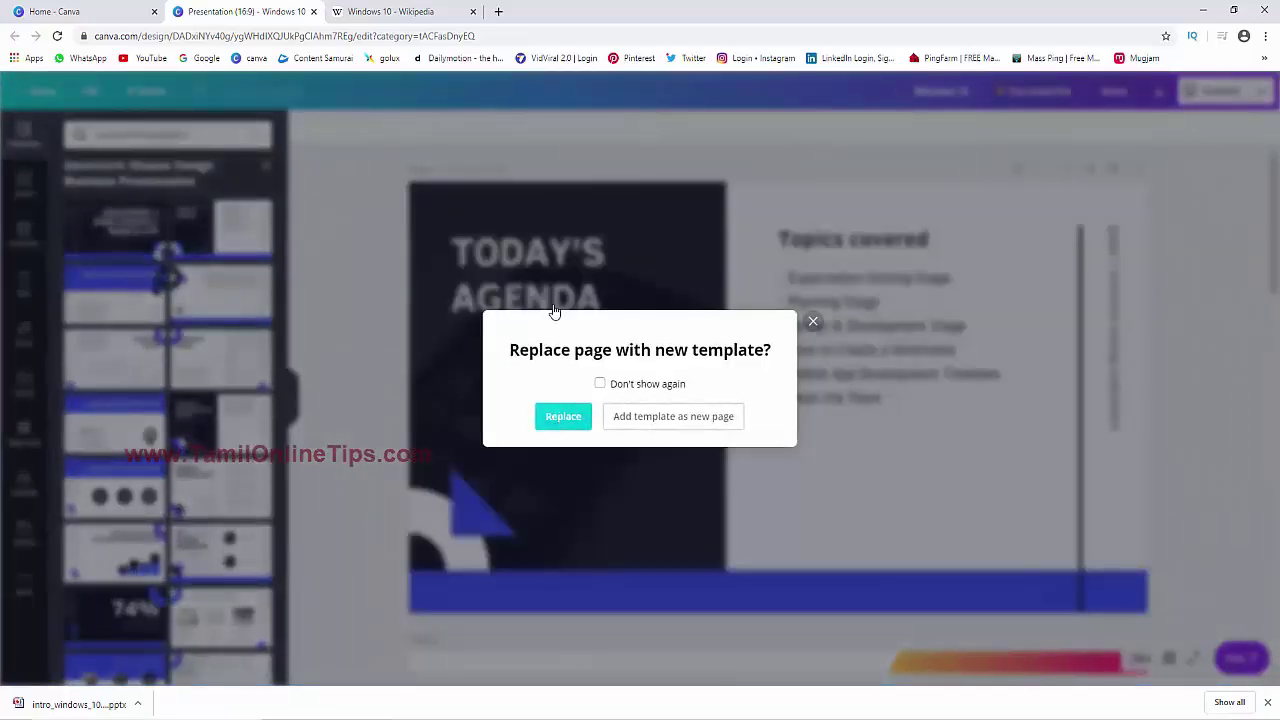
pyautogui.click(536, 297)
pyautogui.click(587, 297)
pyautogui.hotkey('ctrl', 'a')
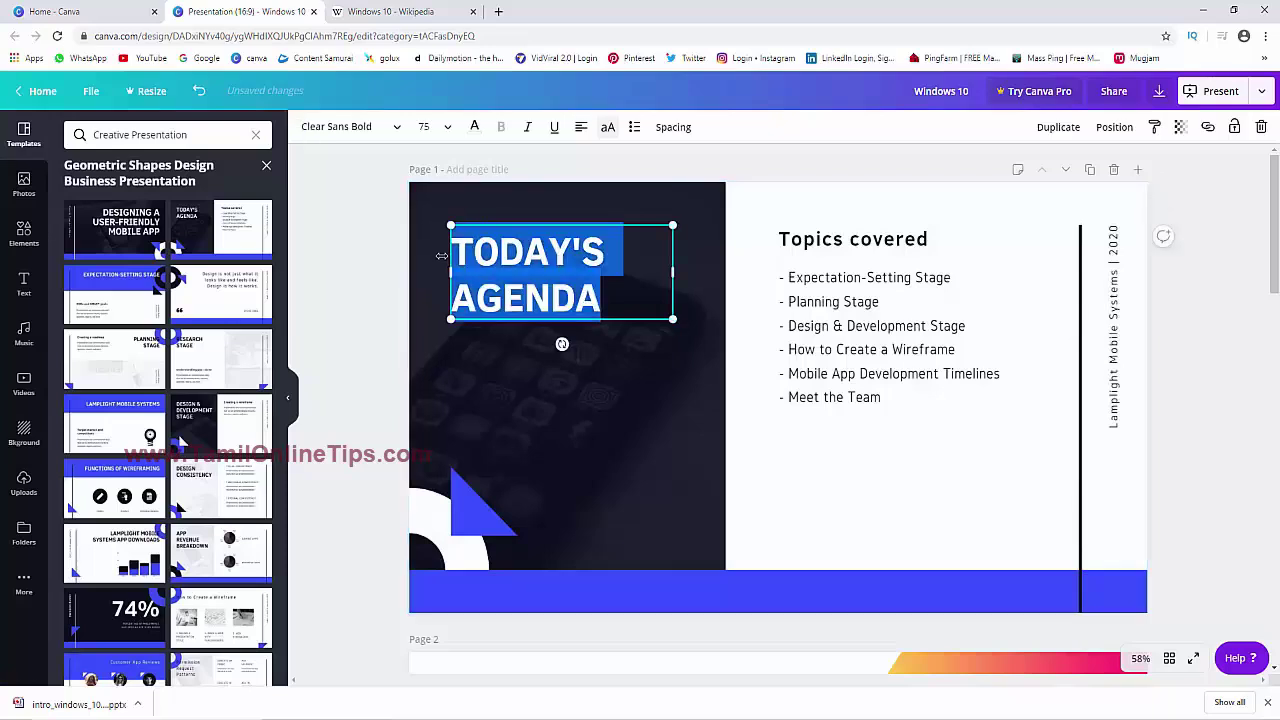
pyautogui.write('WINDOW')
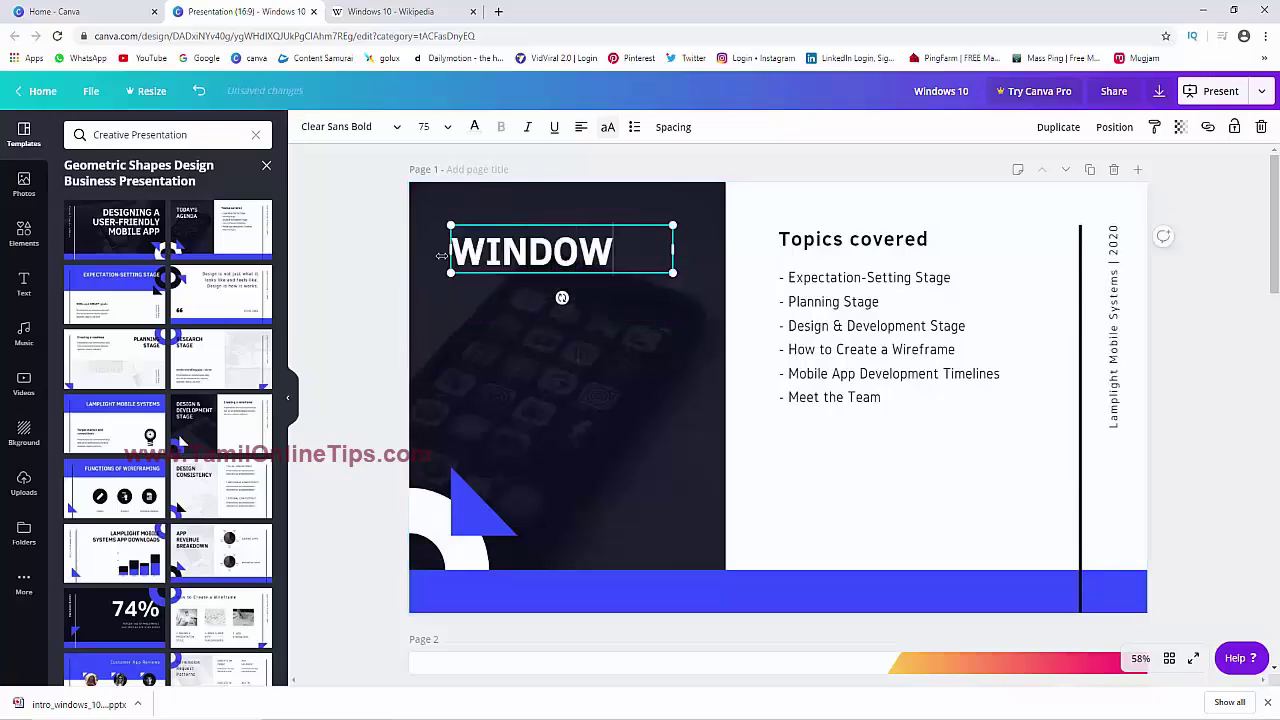
pyautogui.write('S 10')
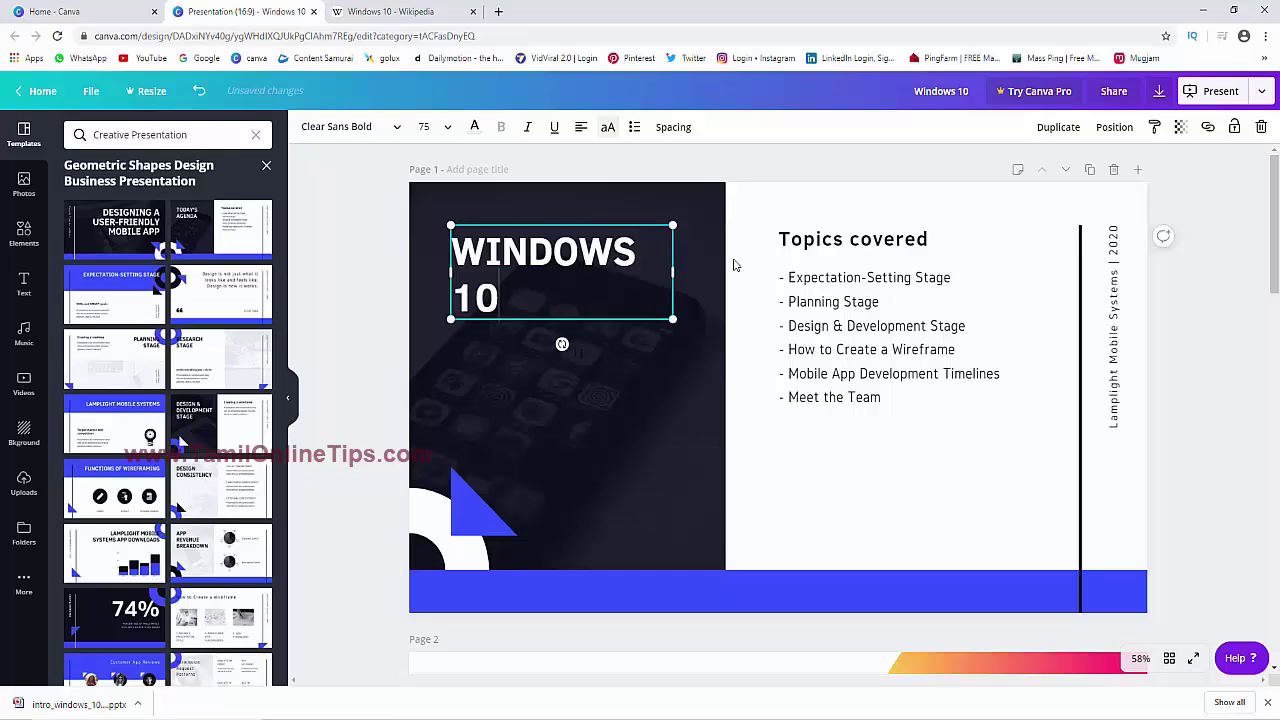
# Swap the topic bullets for the Wikipedia sentence 'Windows 10 is a series of personal computer operating systems'
pyautogui.click(790, 290)
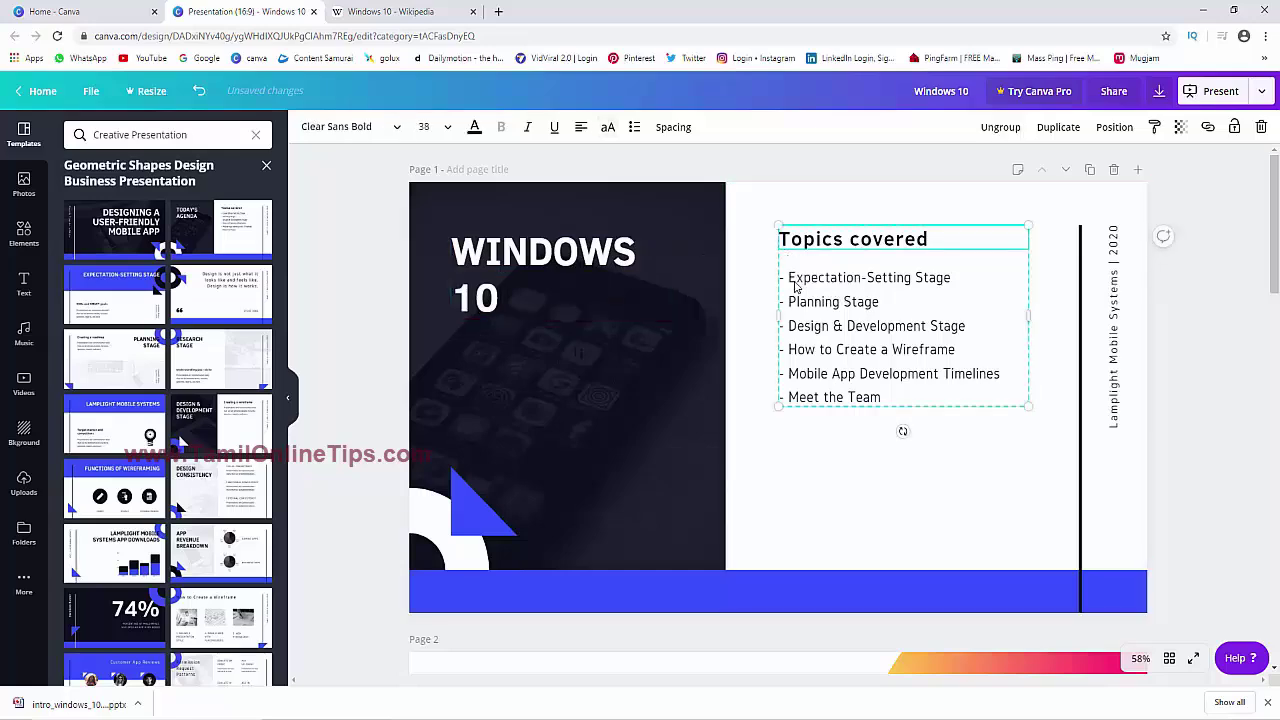
pyautogui.click(795, 286)
pyautogui.moveTo(789, 278); pyautogui.dragTo(900, 429)
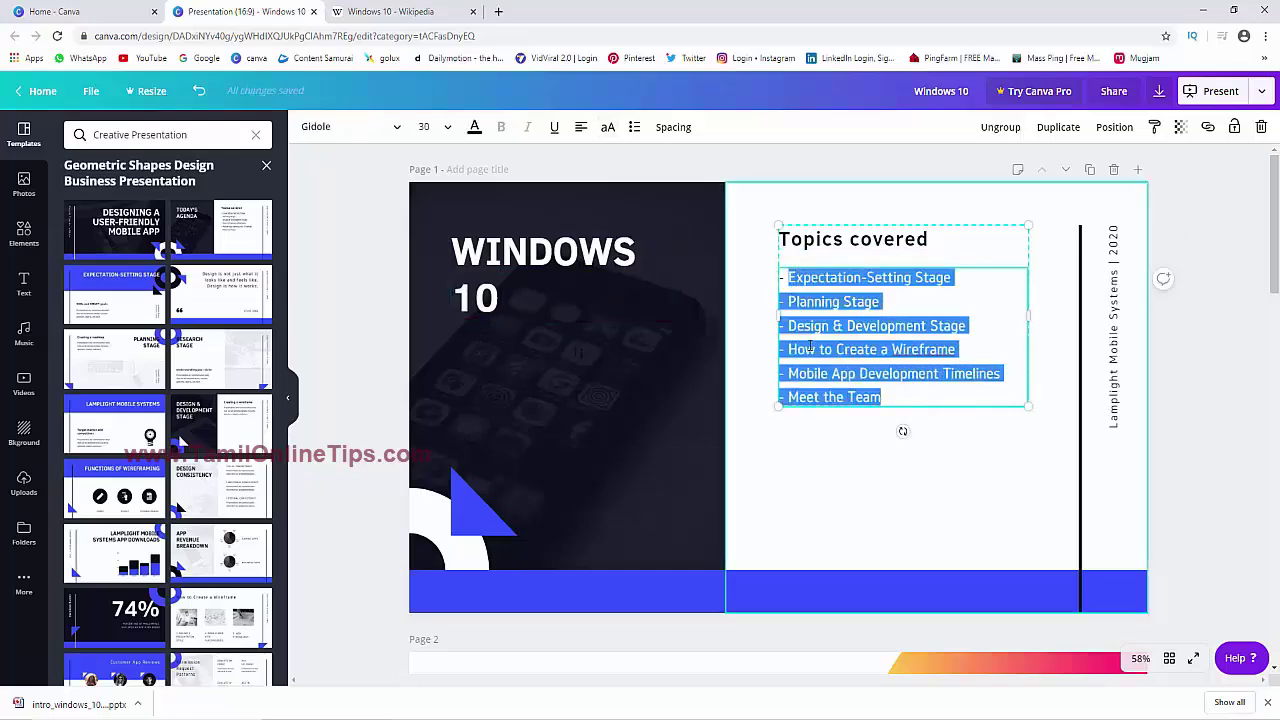
pyautogui.click(390, 11)
pyautogui.moveTo(134, 256); pyautogui.dragTo(401, 256)
pyautogui.hotkey('ctrl', 'c')
pyautogui.click(240, 11)
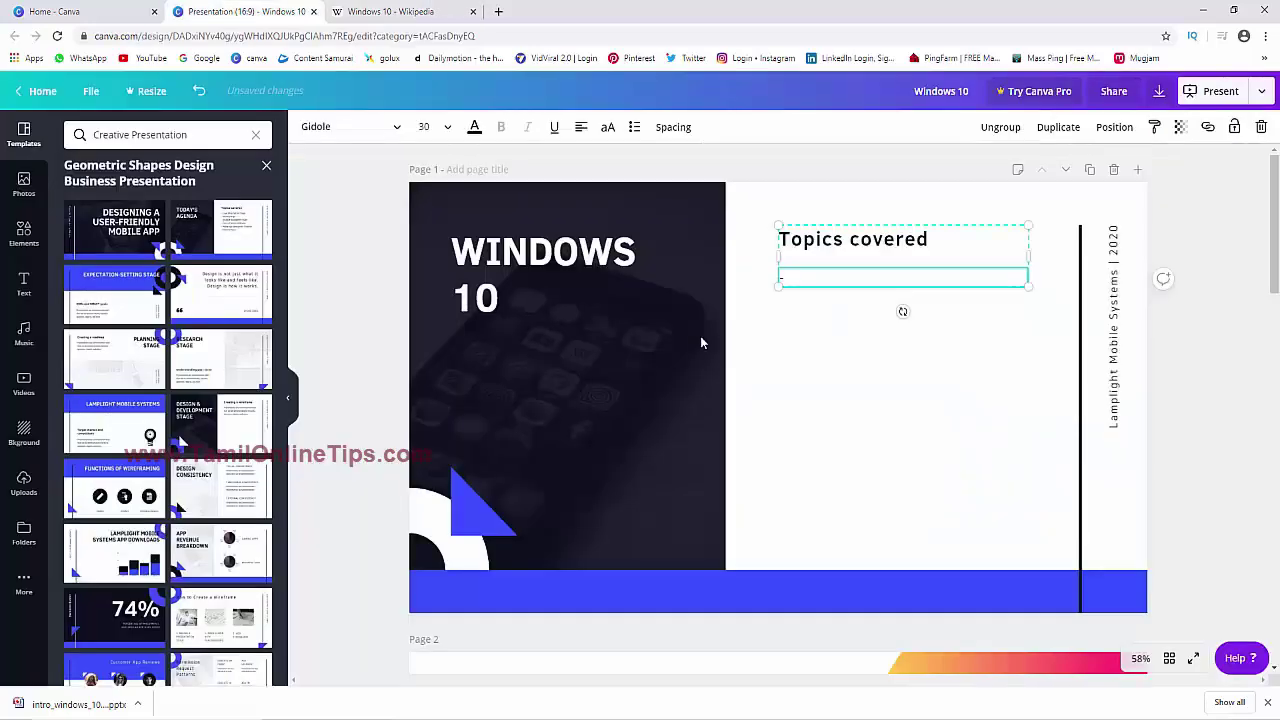
pyautogui.hotkey('ctrl', 'v')
pyautogui.click(996, 348)
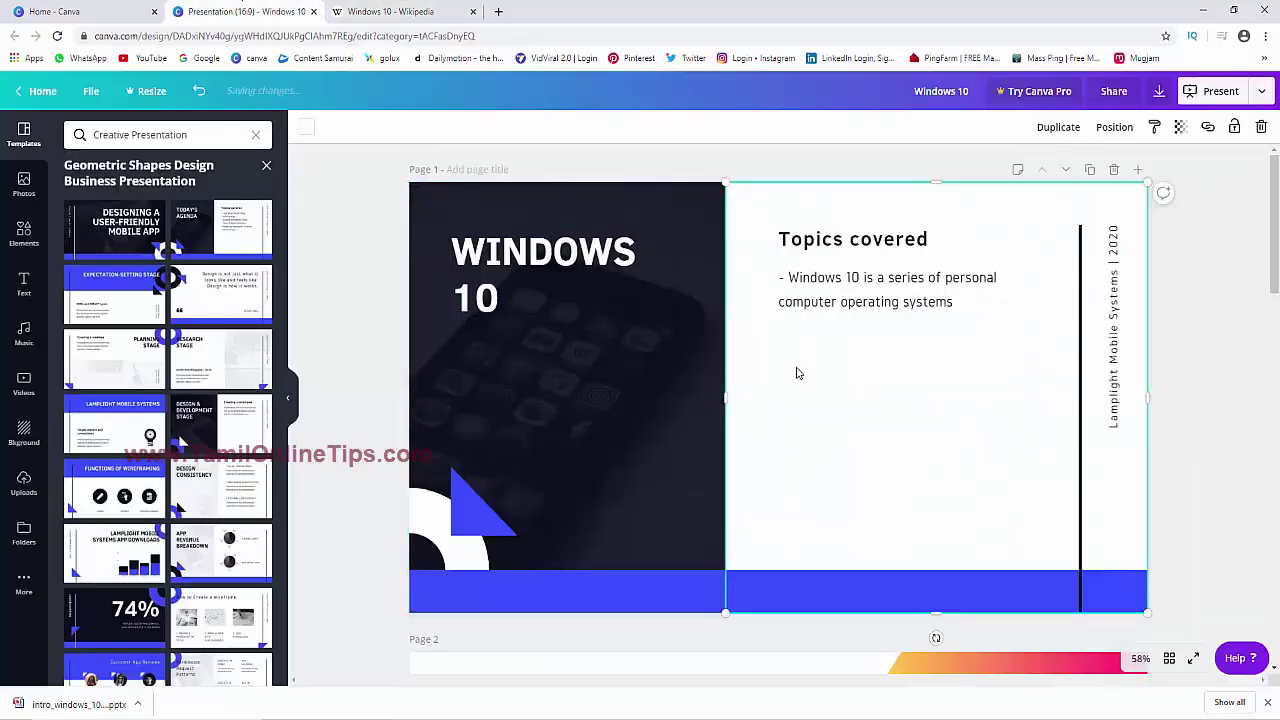
# Replace the page with the quote template and paste the Windows 10 sentence as its quote
pyautogui.click(254, 303)
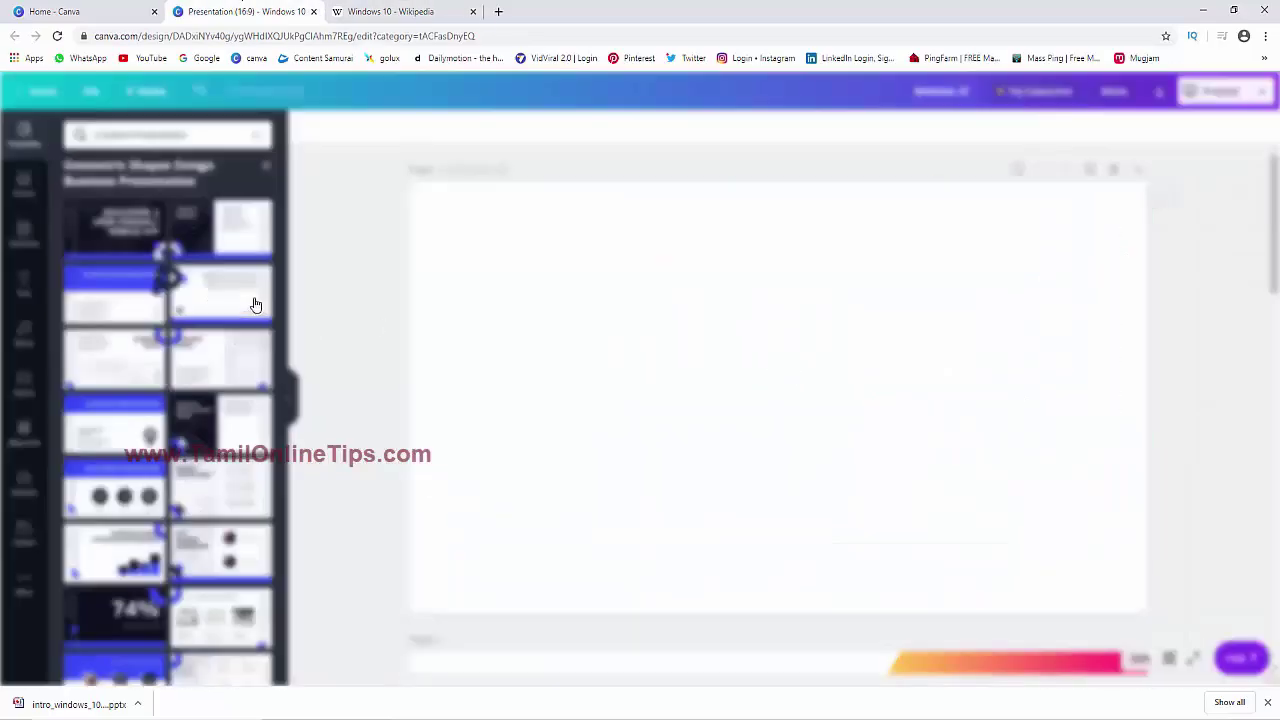
pyautogui.click(552, 422)
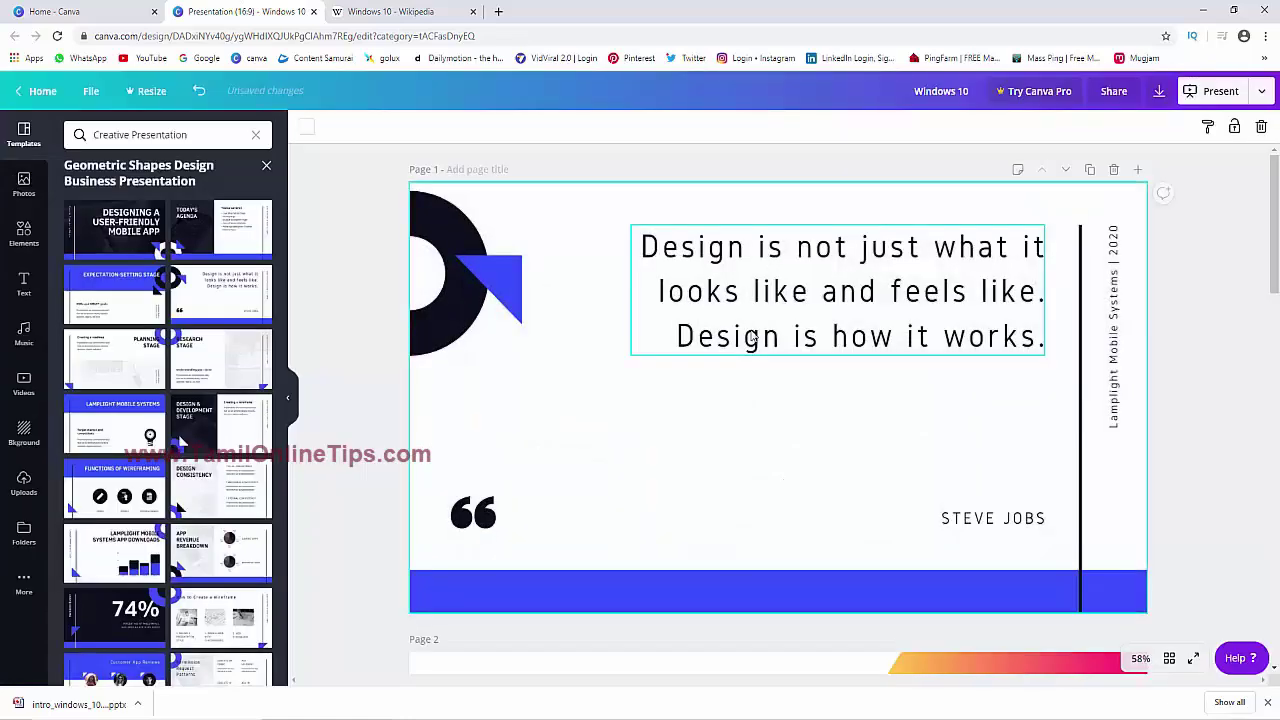
pyautogui.click(752, 335)
pyautogui.click(767, 345)
pyautogui.hotkey('ctrl', 'v')
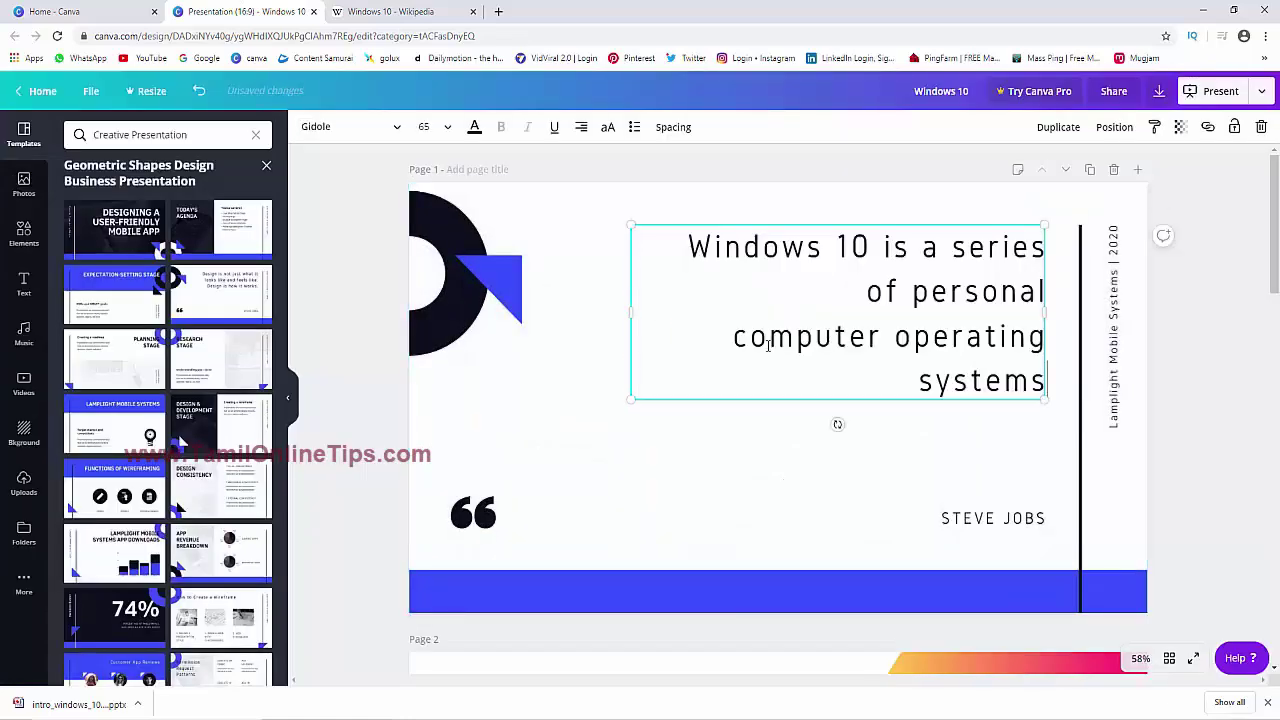
pyautogui.press('Return')
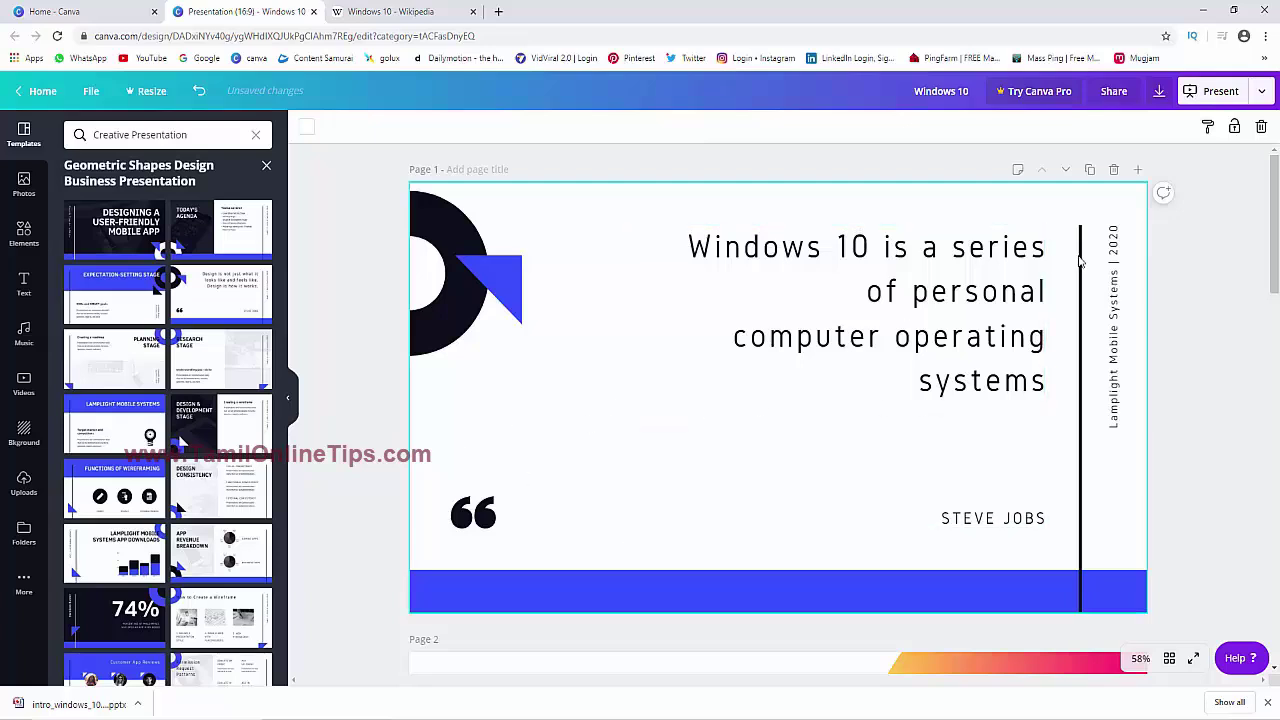
pyautogui.click(1222, 95)
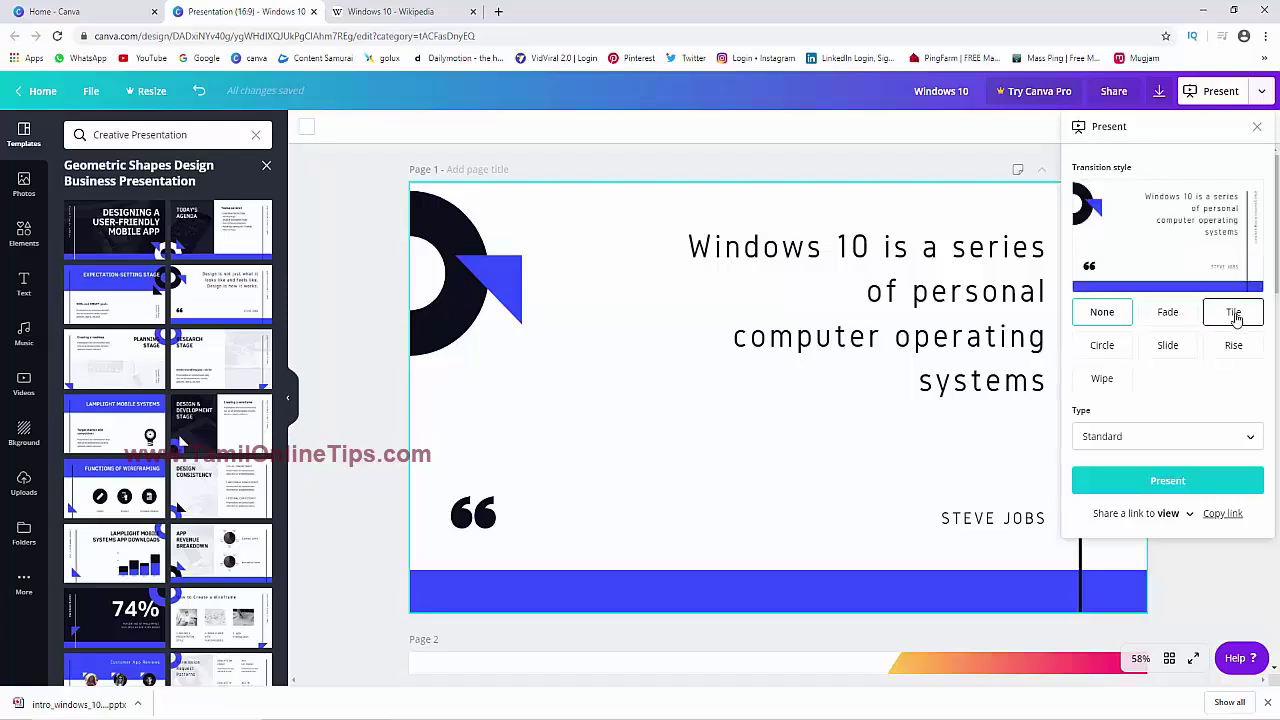
# After trying Circle and Slide, choose the Rise transition, keep Standard type, and present fullscreen
pyautogui.click(1102, 346)
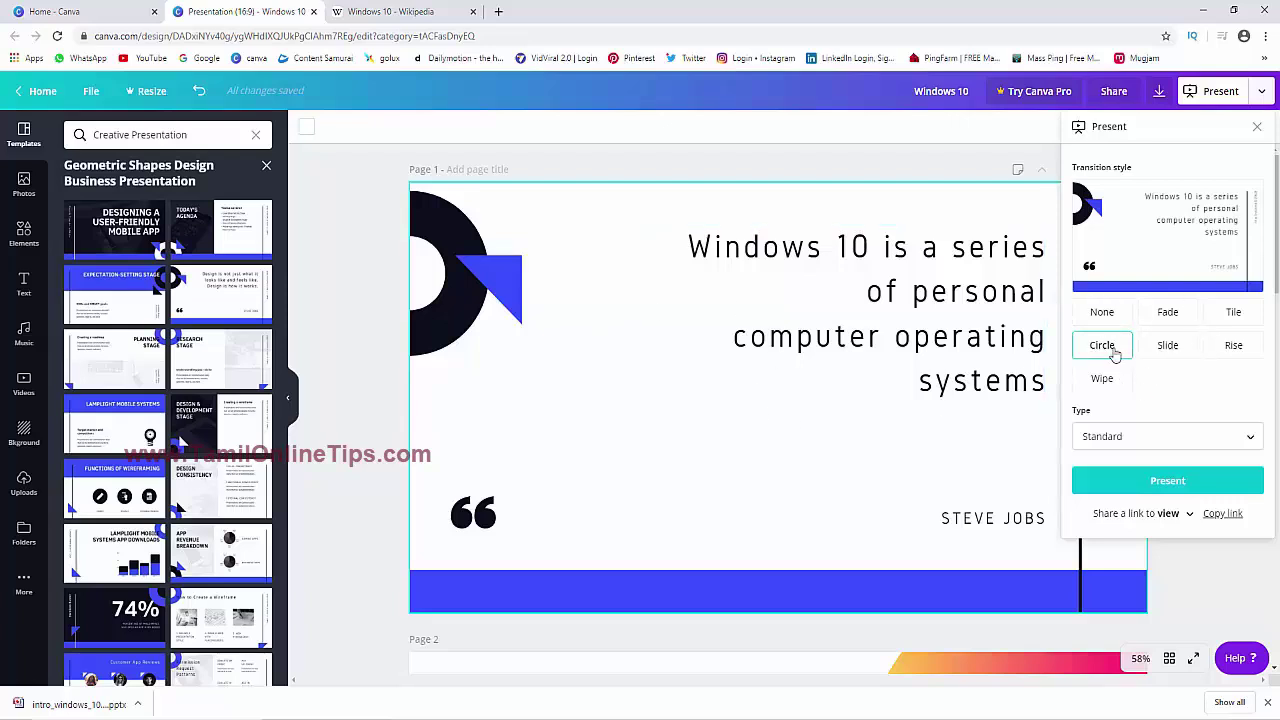
pyautogui.click(1167, 347)
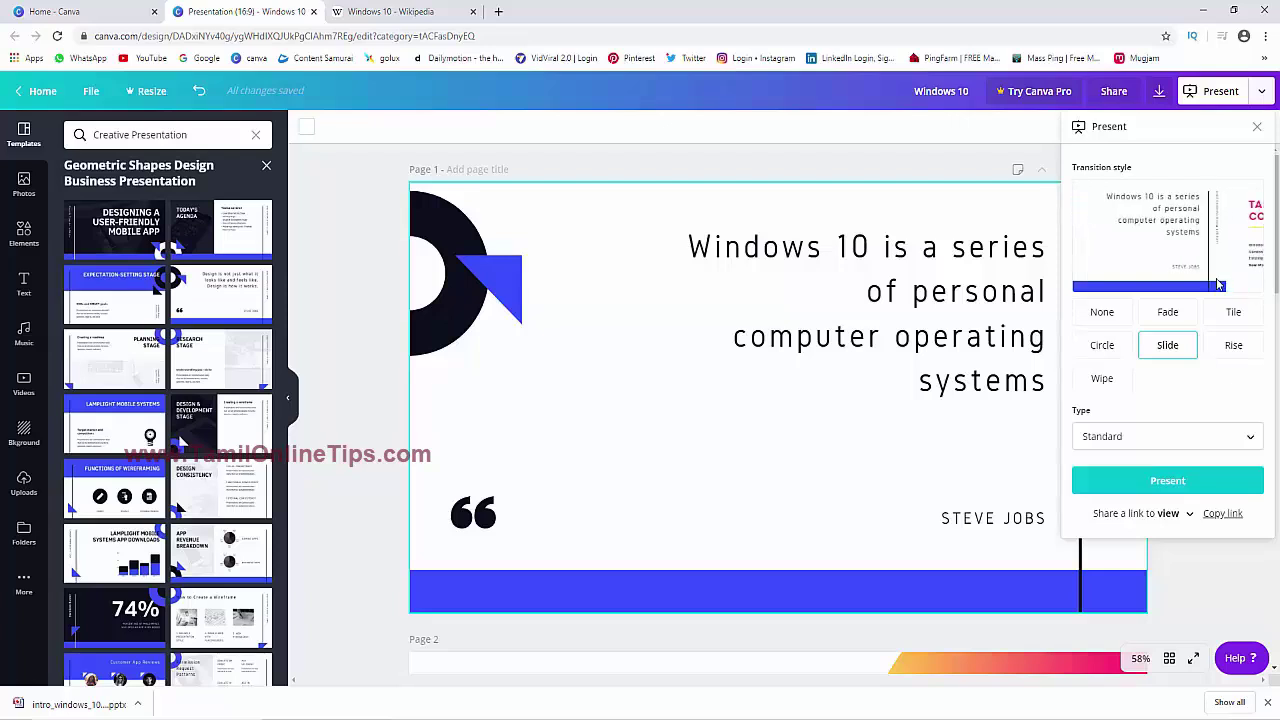
pyautogui.click(1235, 352)
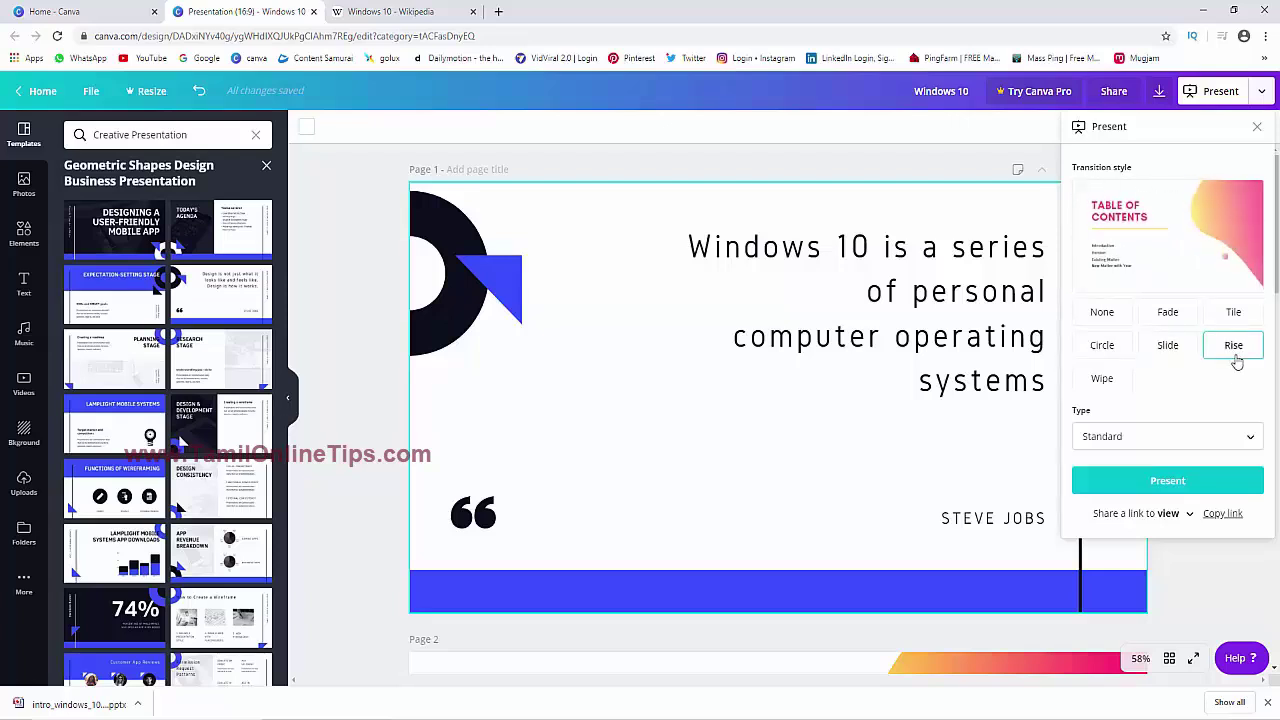
pyautogui.click(1130, 436)
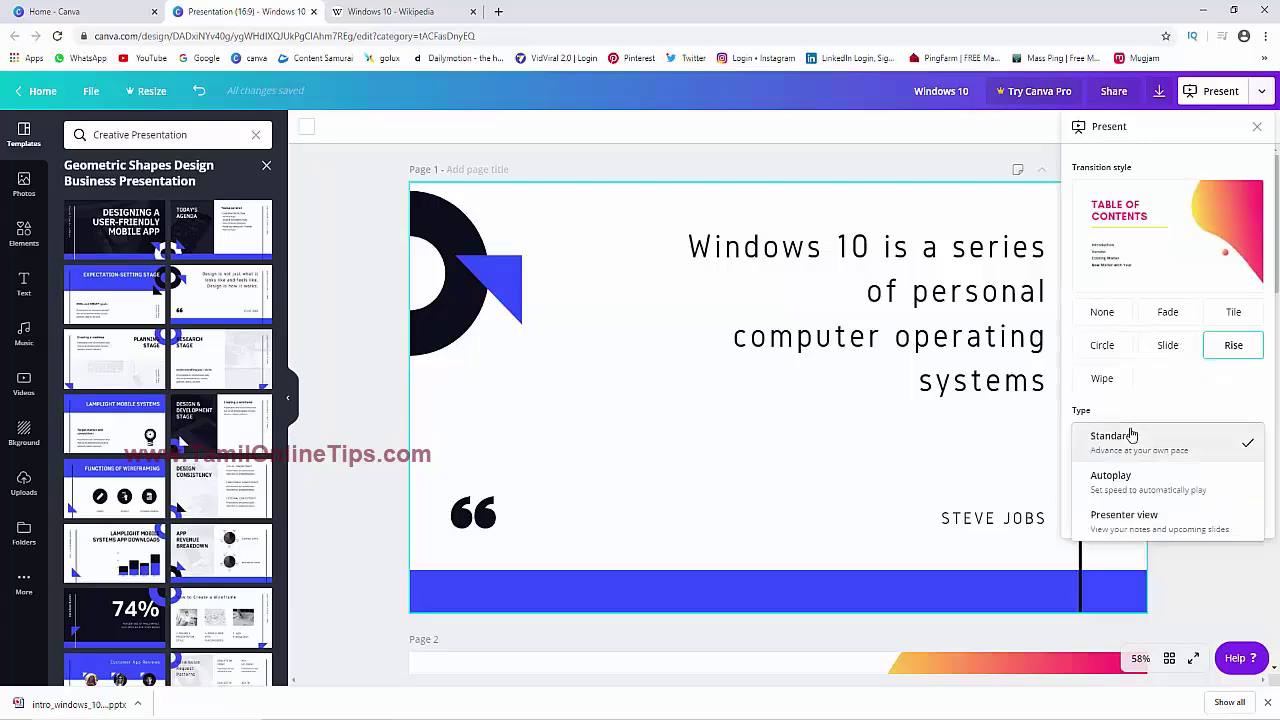
pyautogui.click(1131, 435)
pyautogui.click(1131, 435)
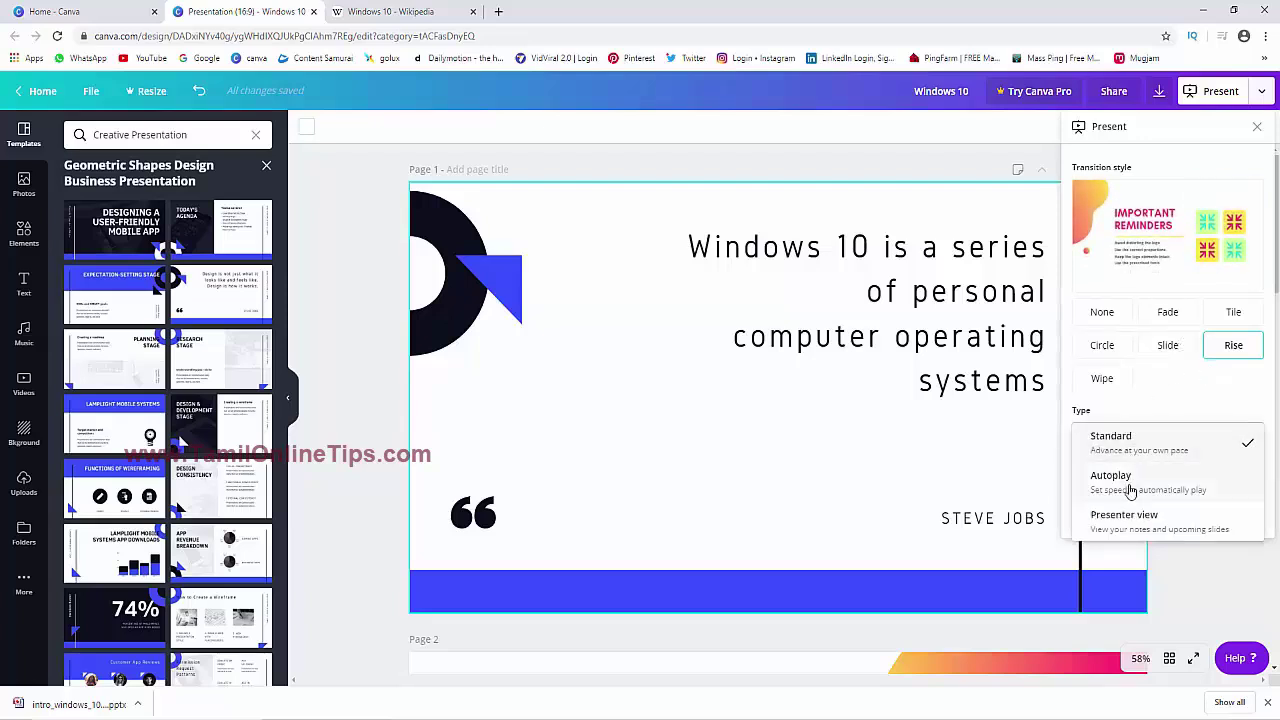
pyautogui.click(1148, 436)
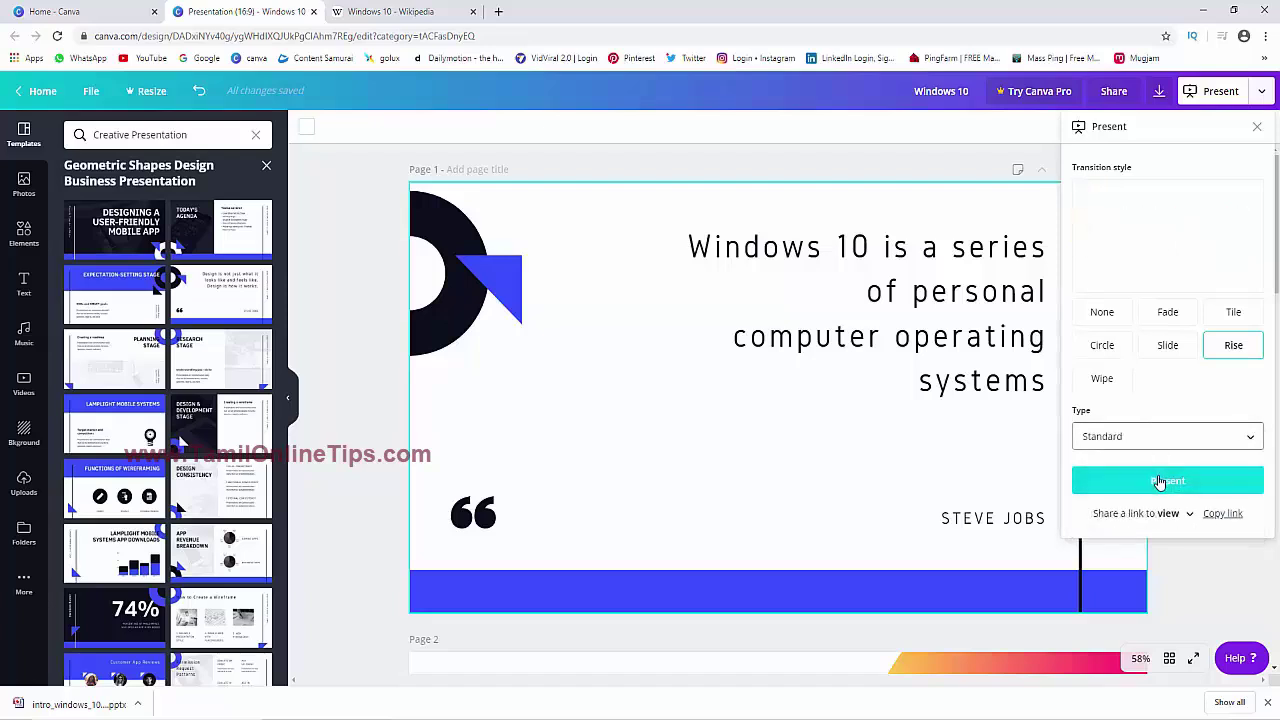
pyautogui.click(1160, 480)
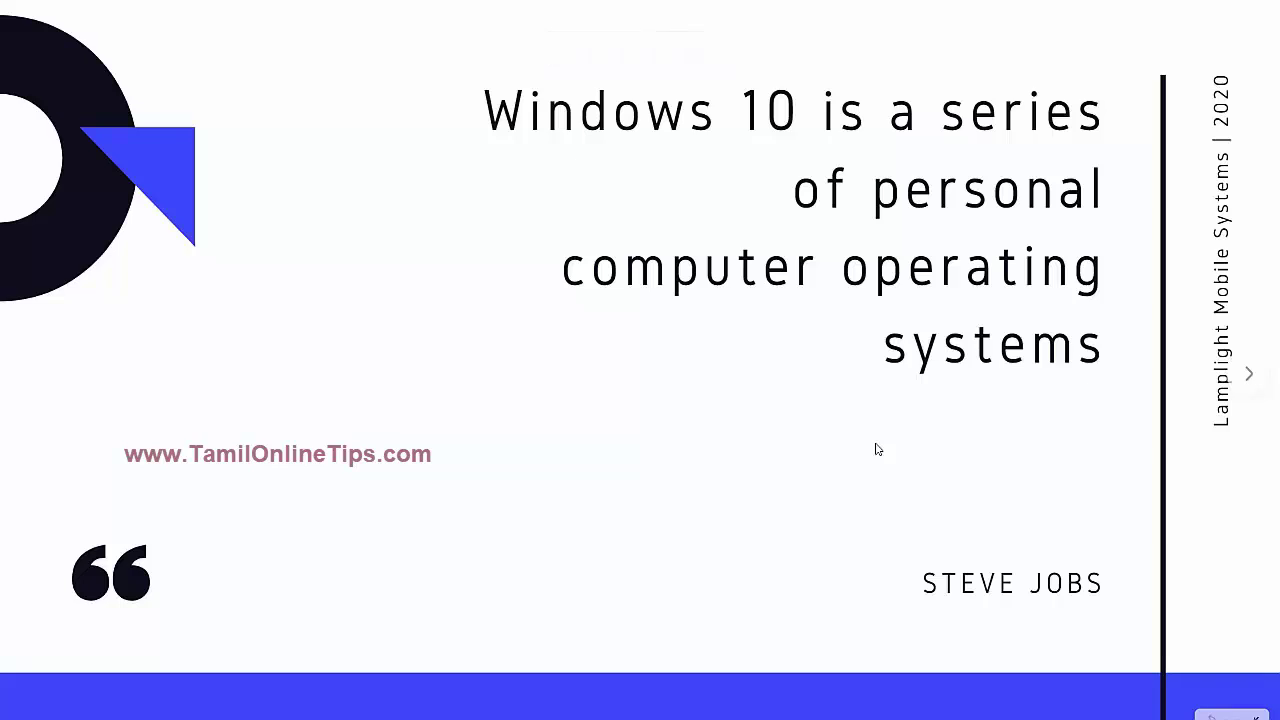
# Leave fullscreen and end the presentation to get back to the editor
pyautogui.press('Escape')
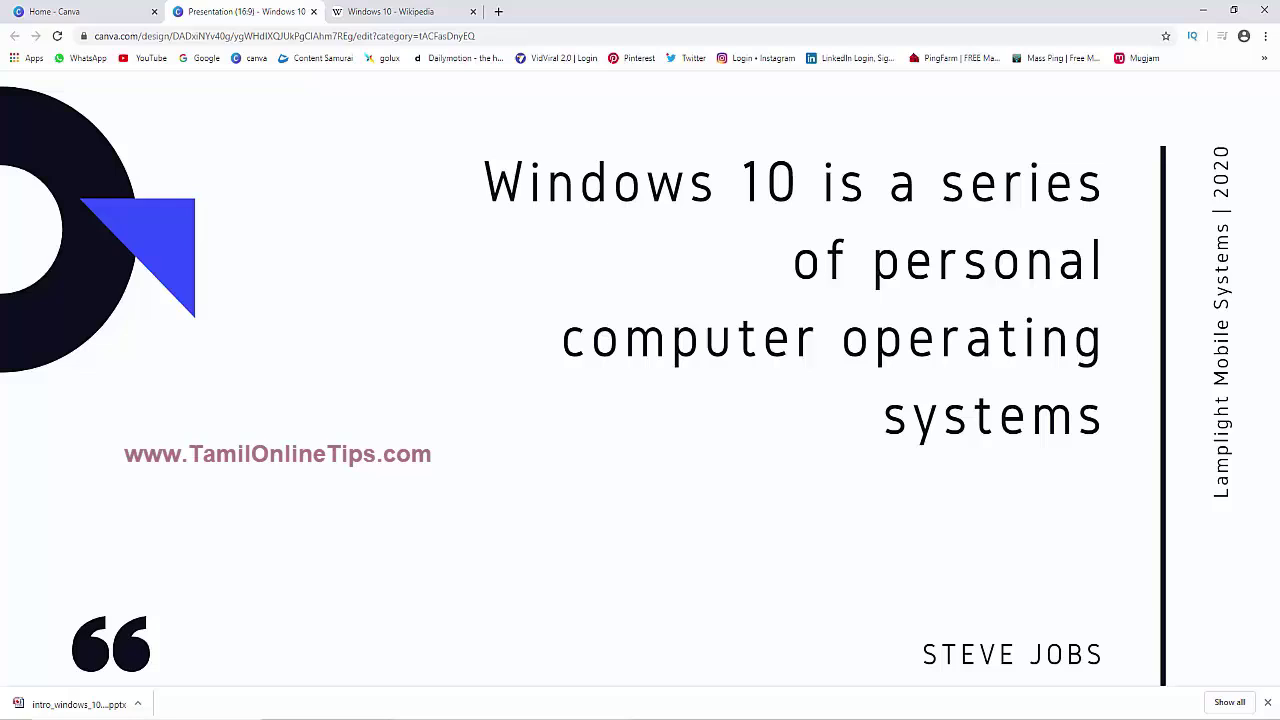
pyautogui.press('Escape')
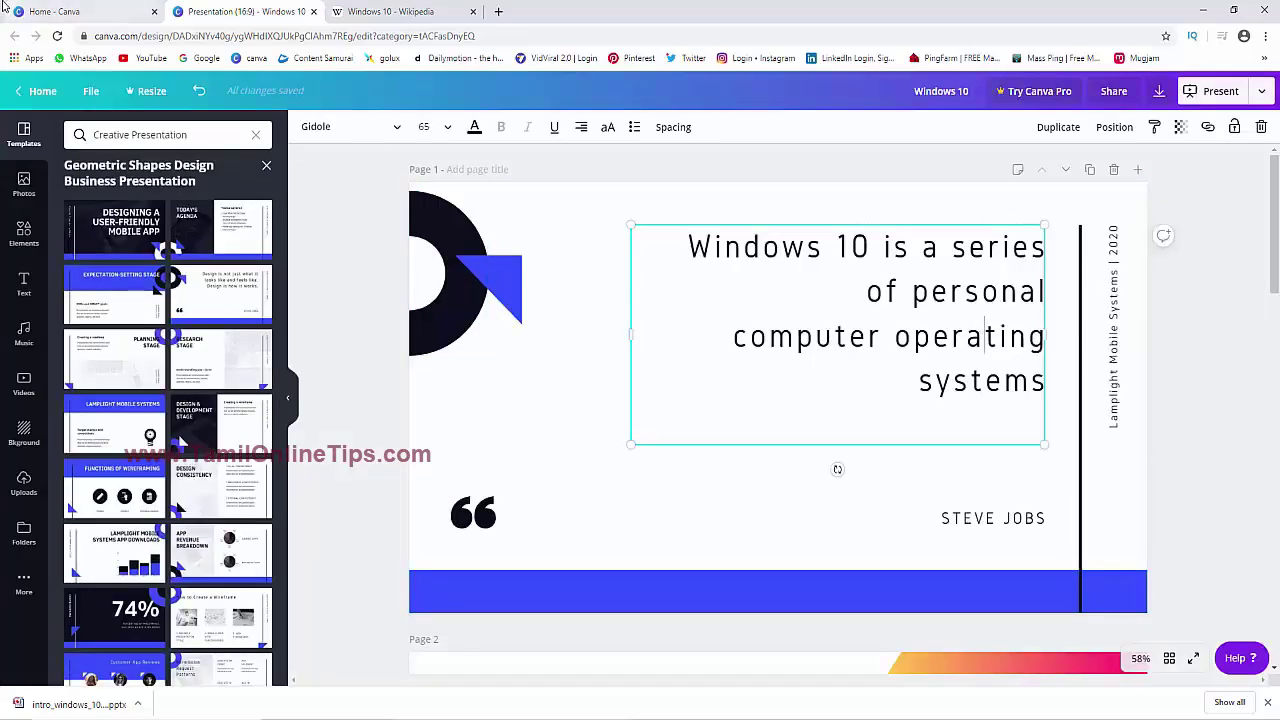
# Glance at the Canva home page, return to the design, and show the Text panel
pyautogui.click(90, 11)
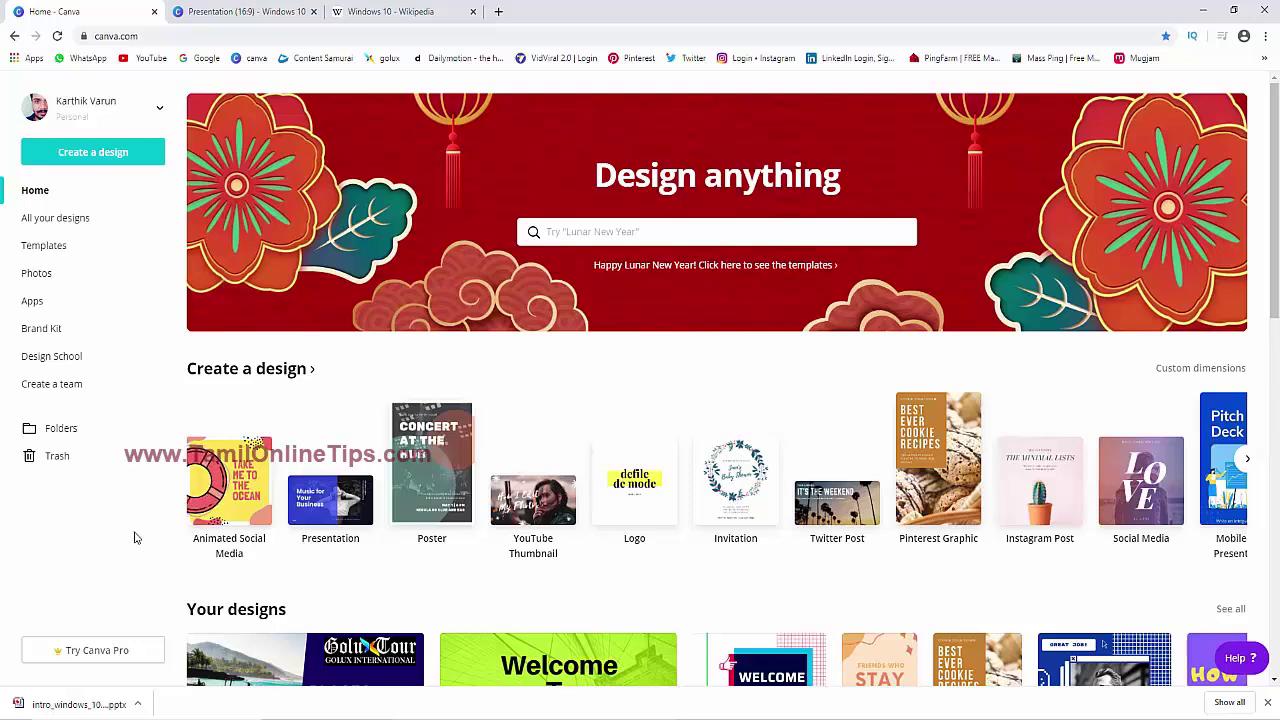
pyautogui.click(250, 11)
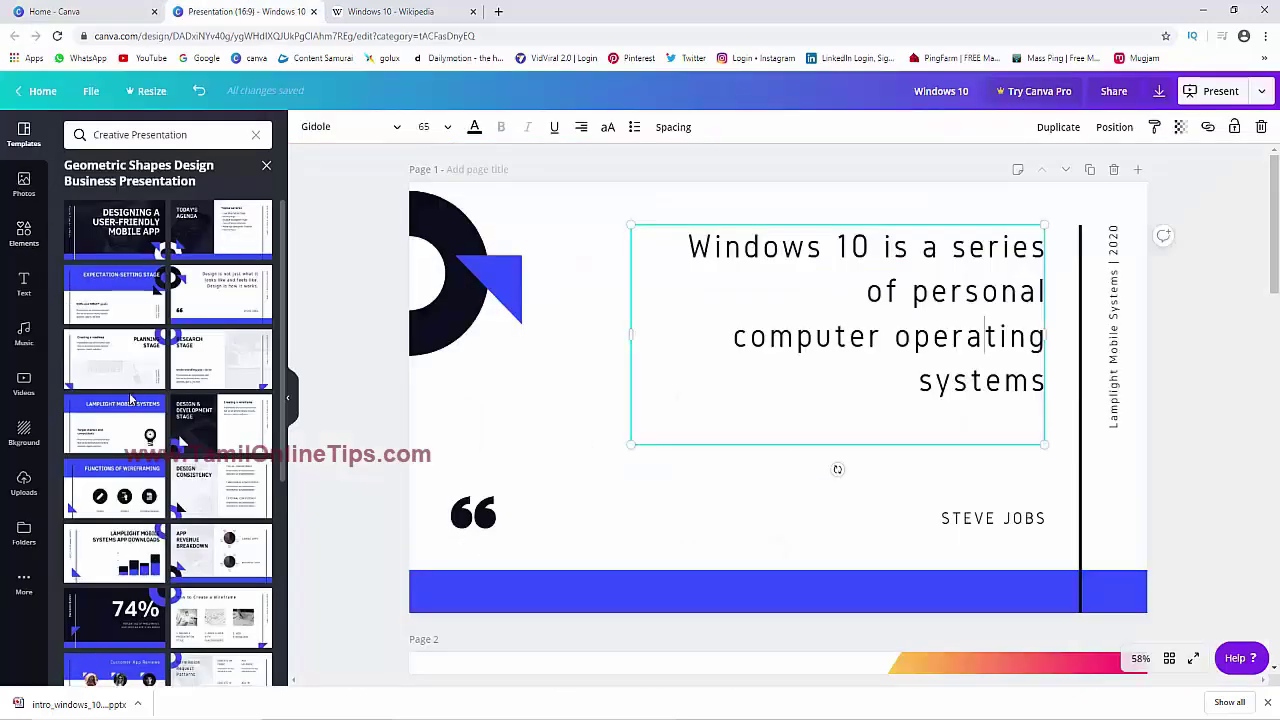
pyautogui.click(24, 185)
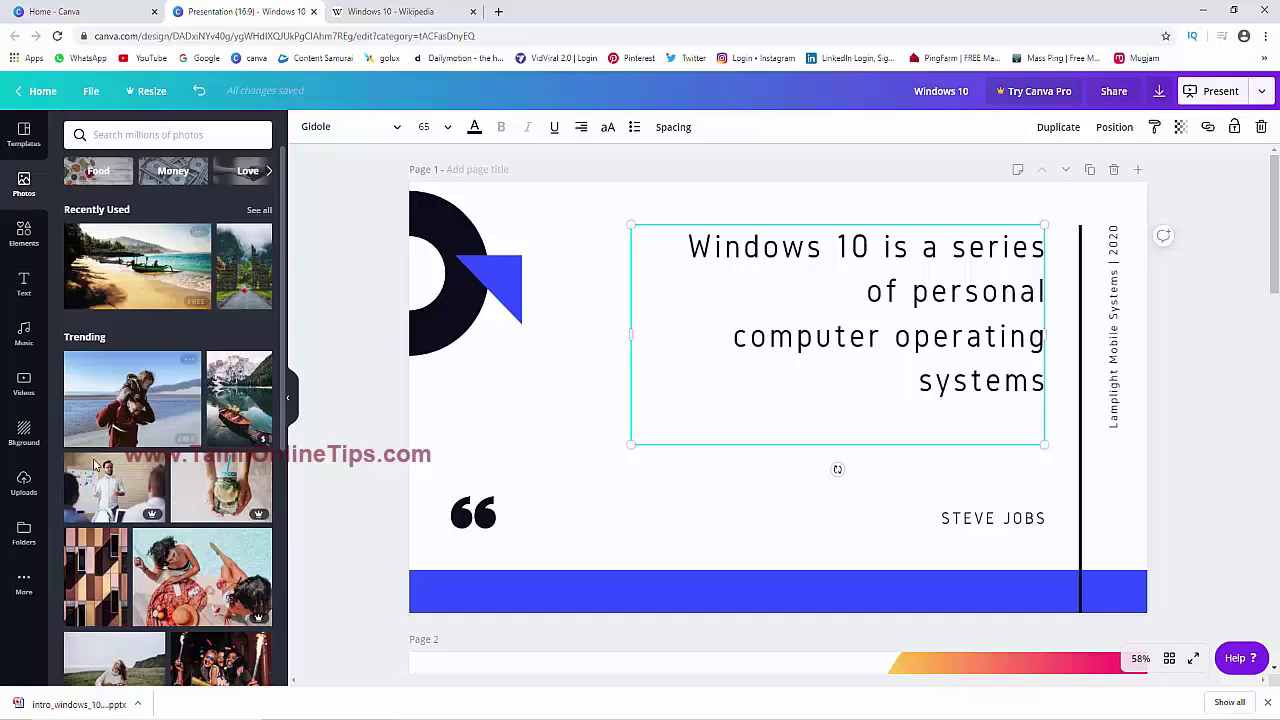
pyautogui.click(24, 283)
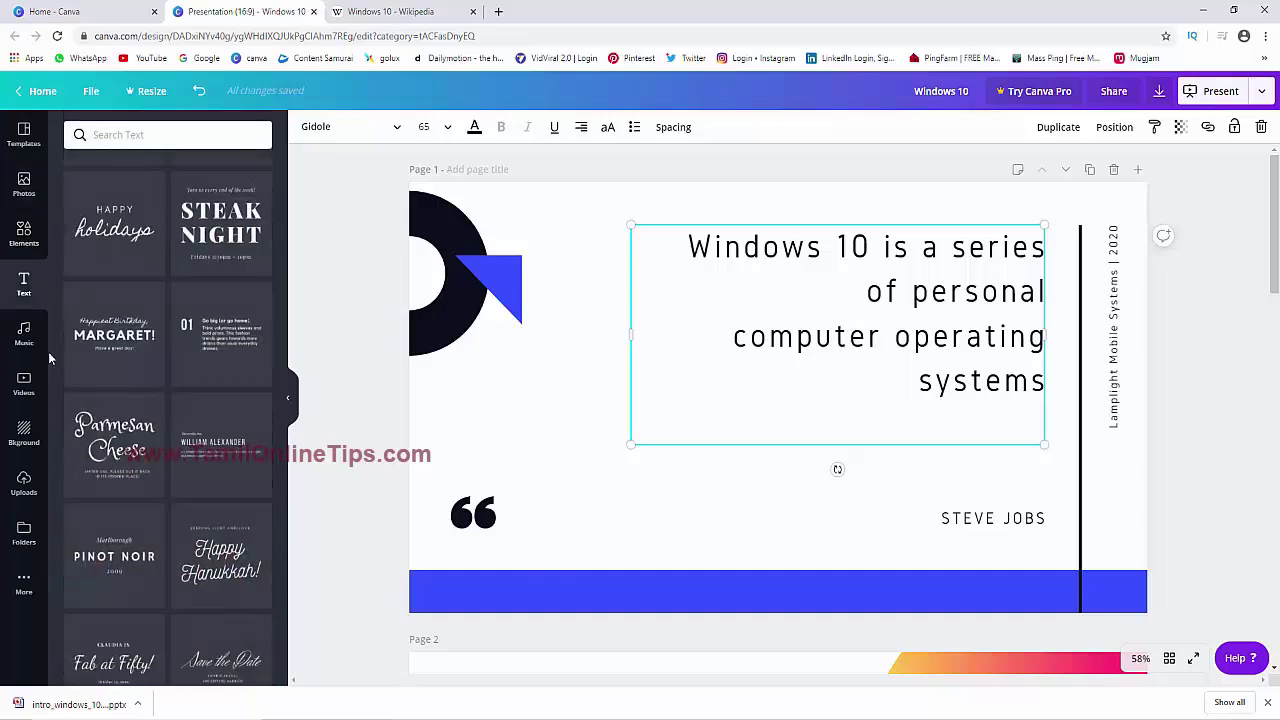